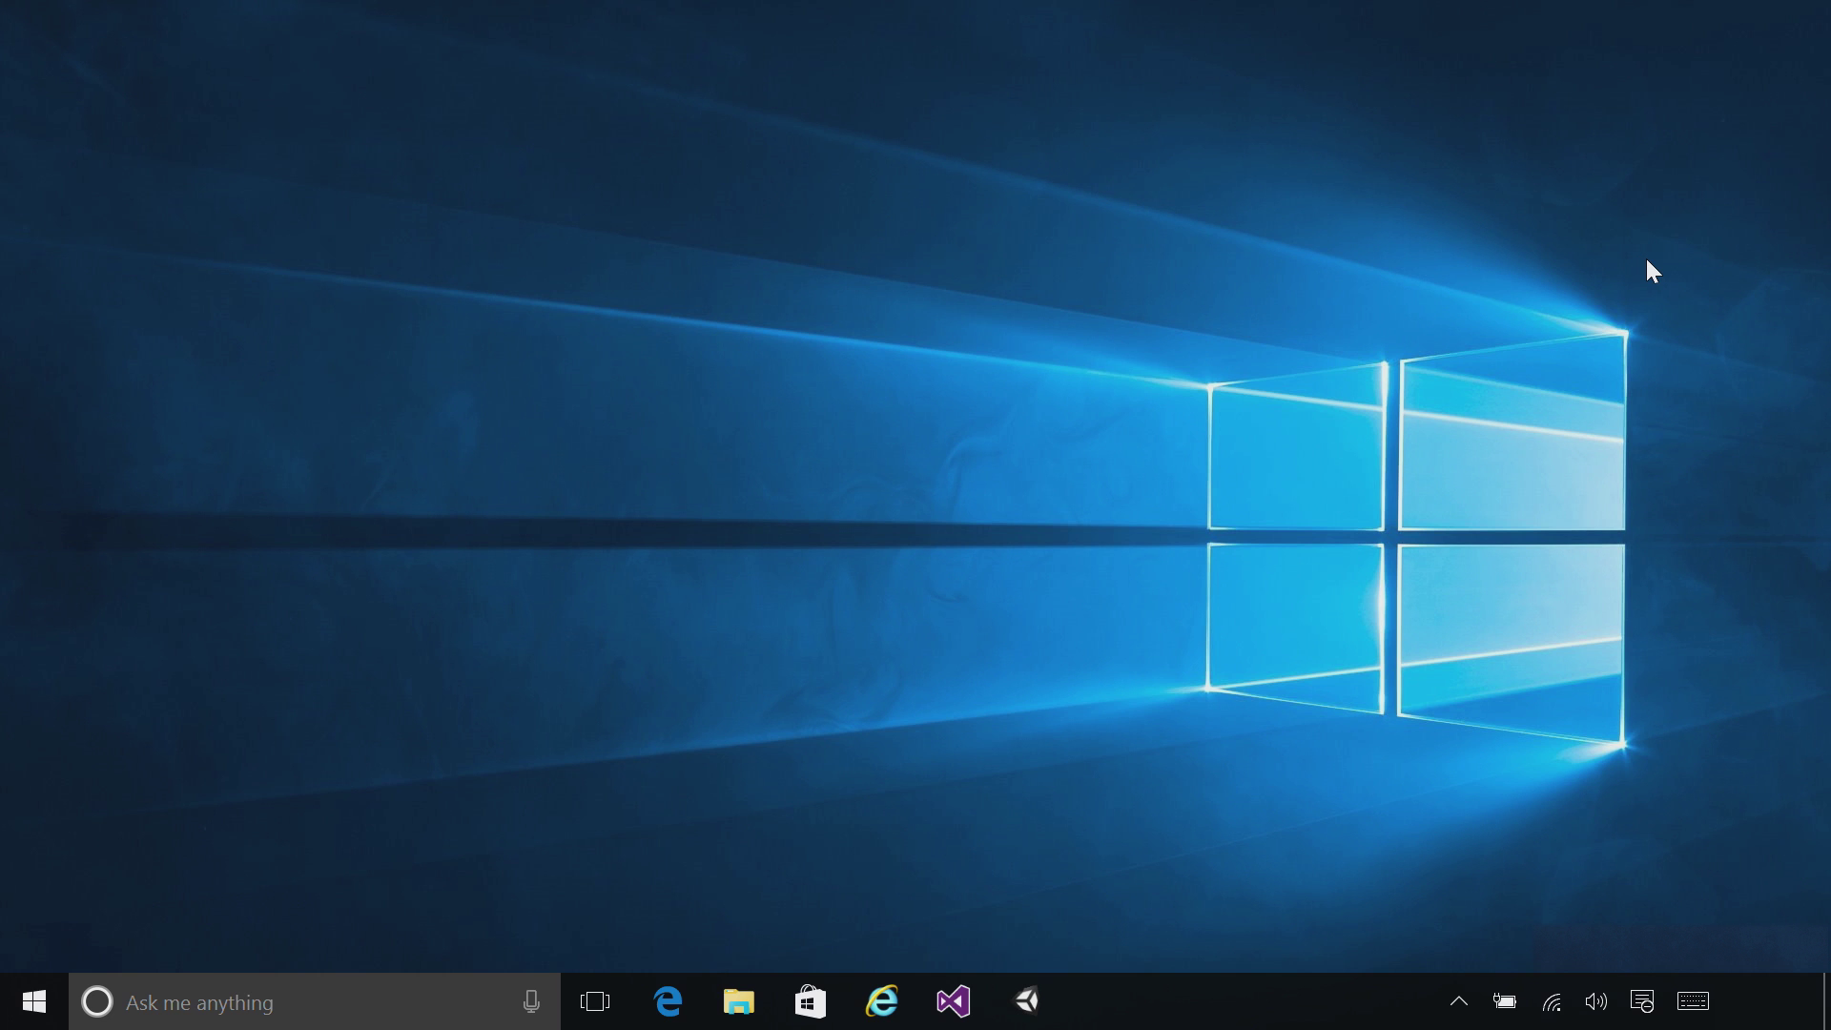
# - Launch Unity and open the existing Origami project from the Projects folder
pyautogui.click(1026, 1000)
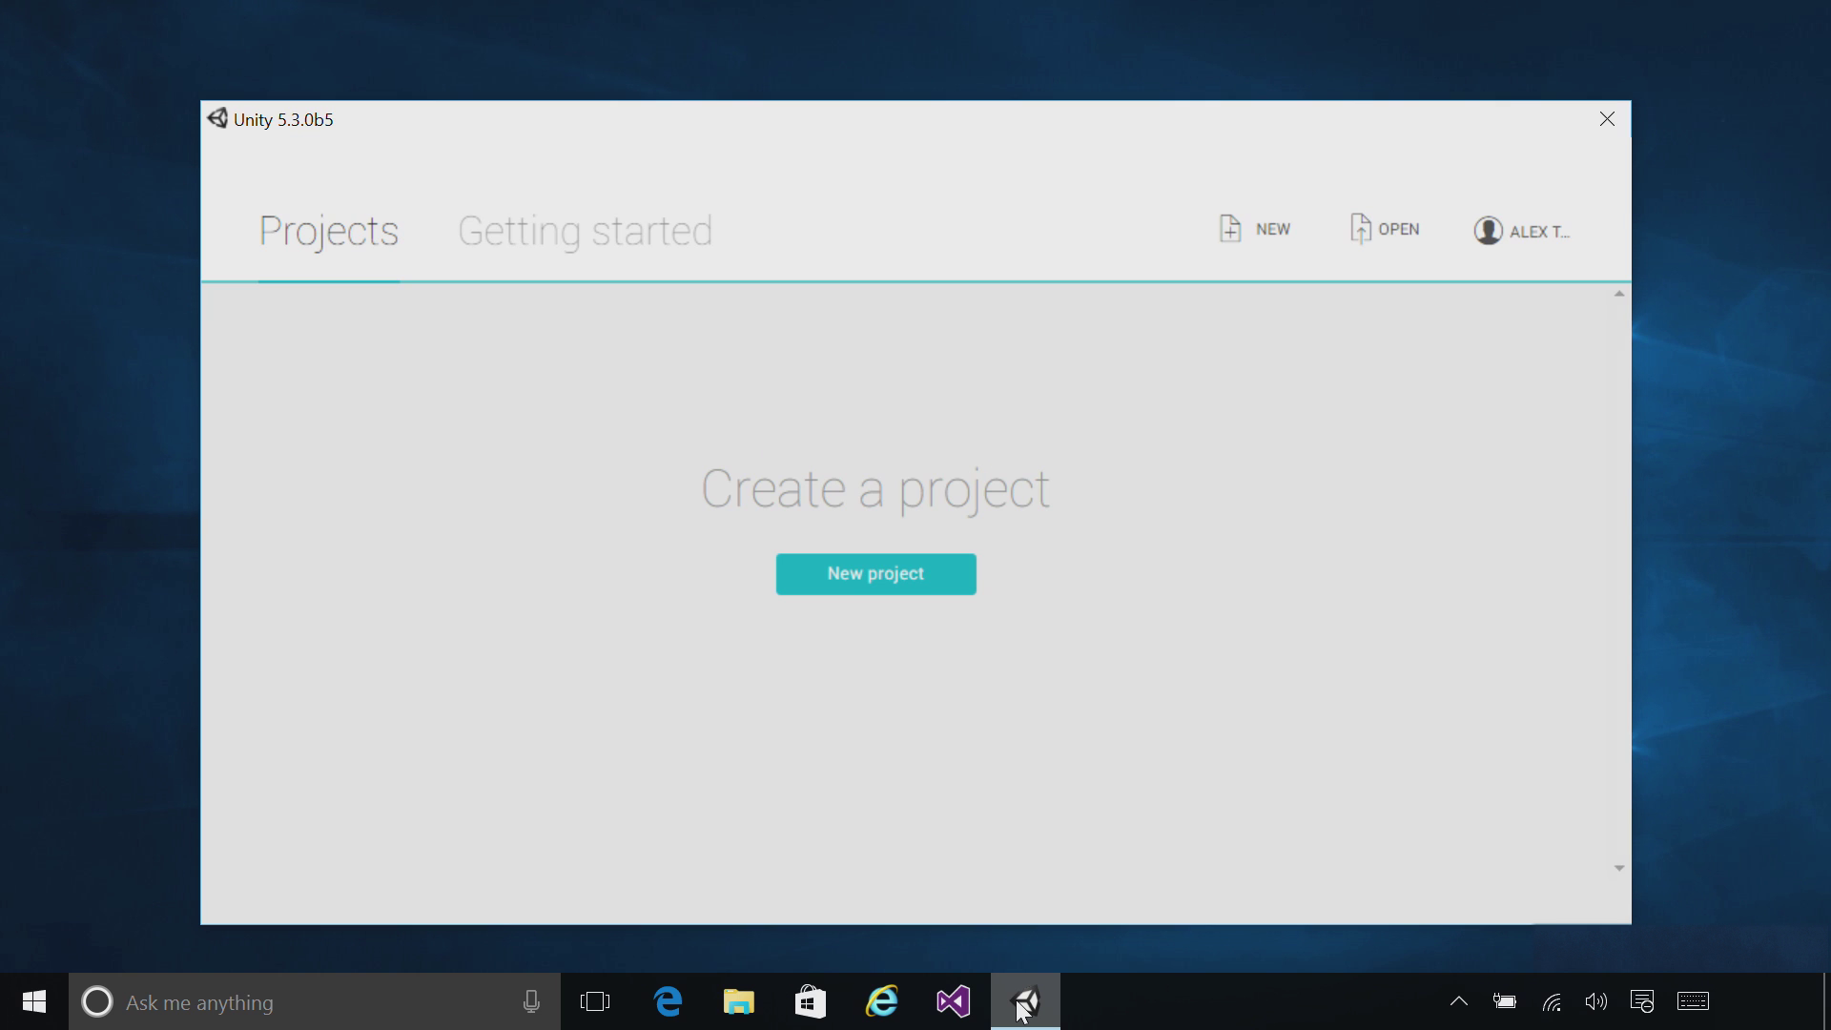
pyautogui.click(1378, 234)
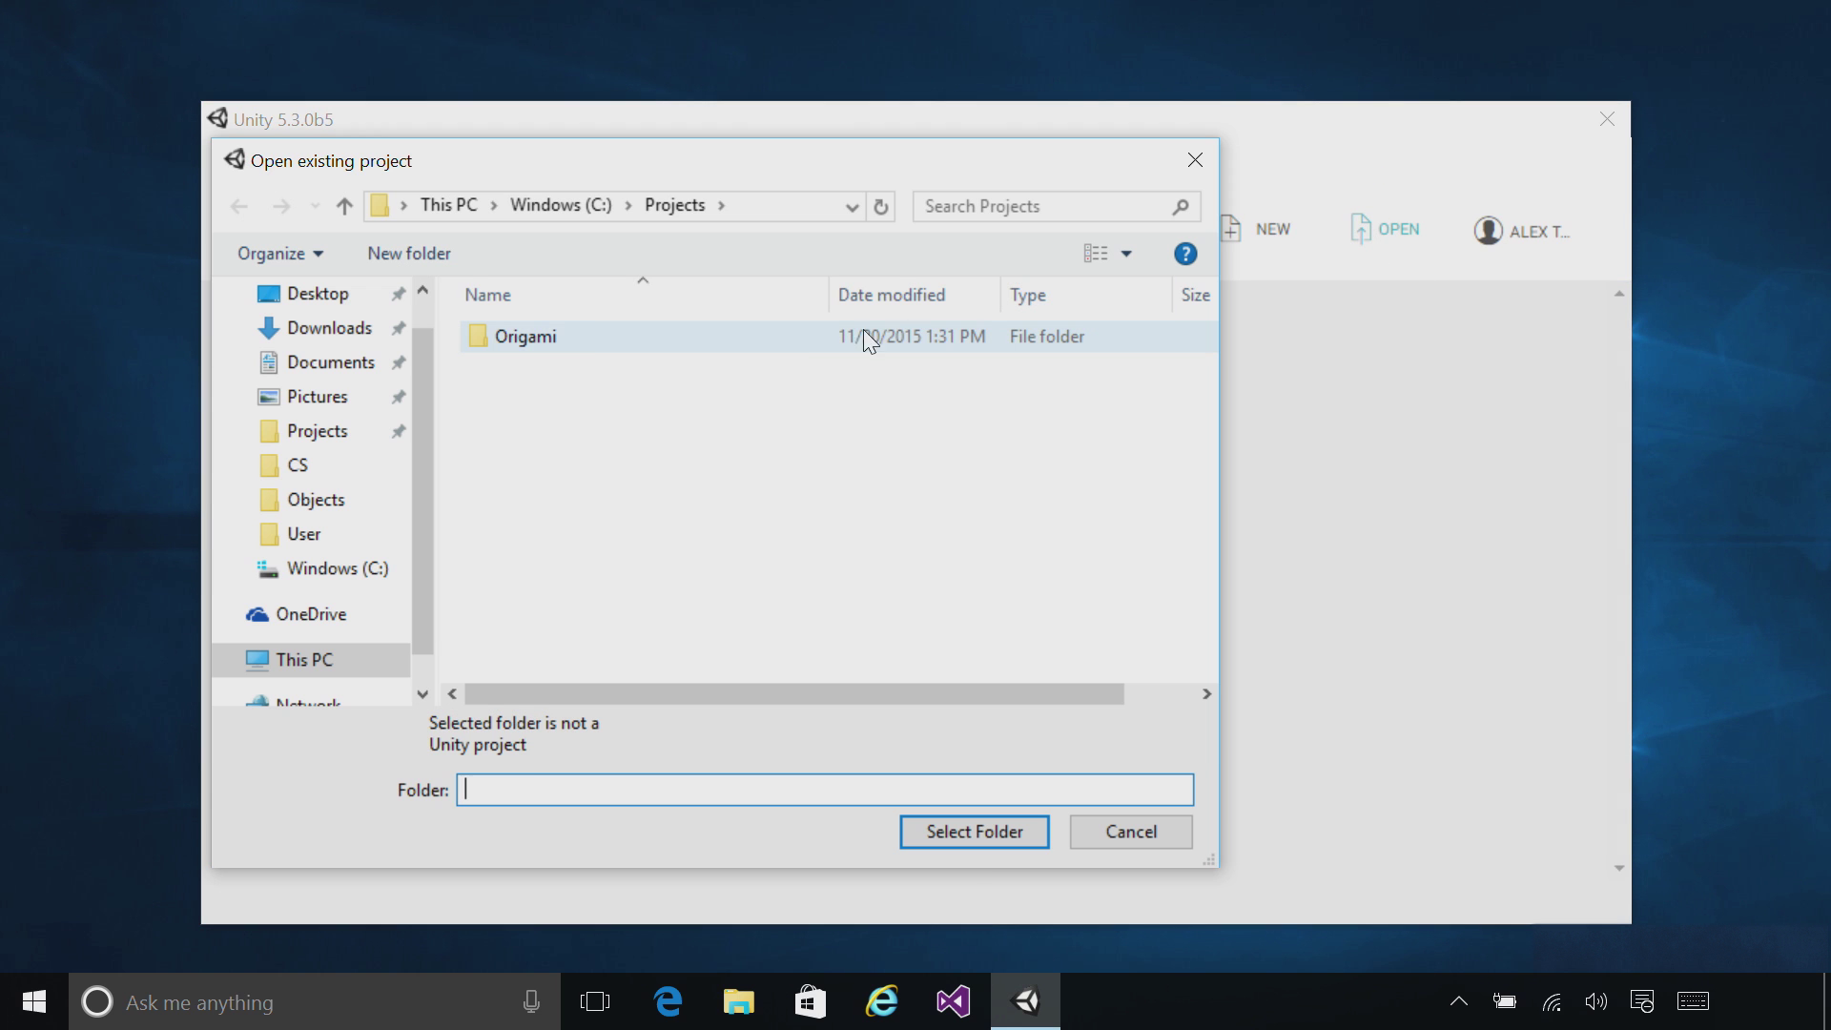
pyautogui.click(599, 344)
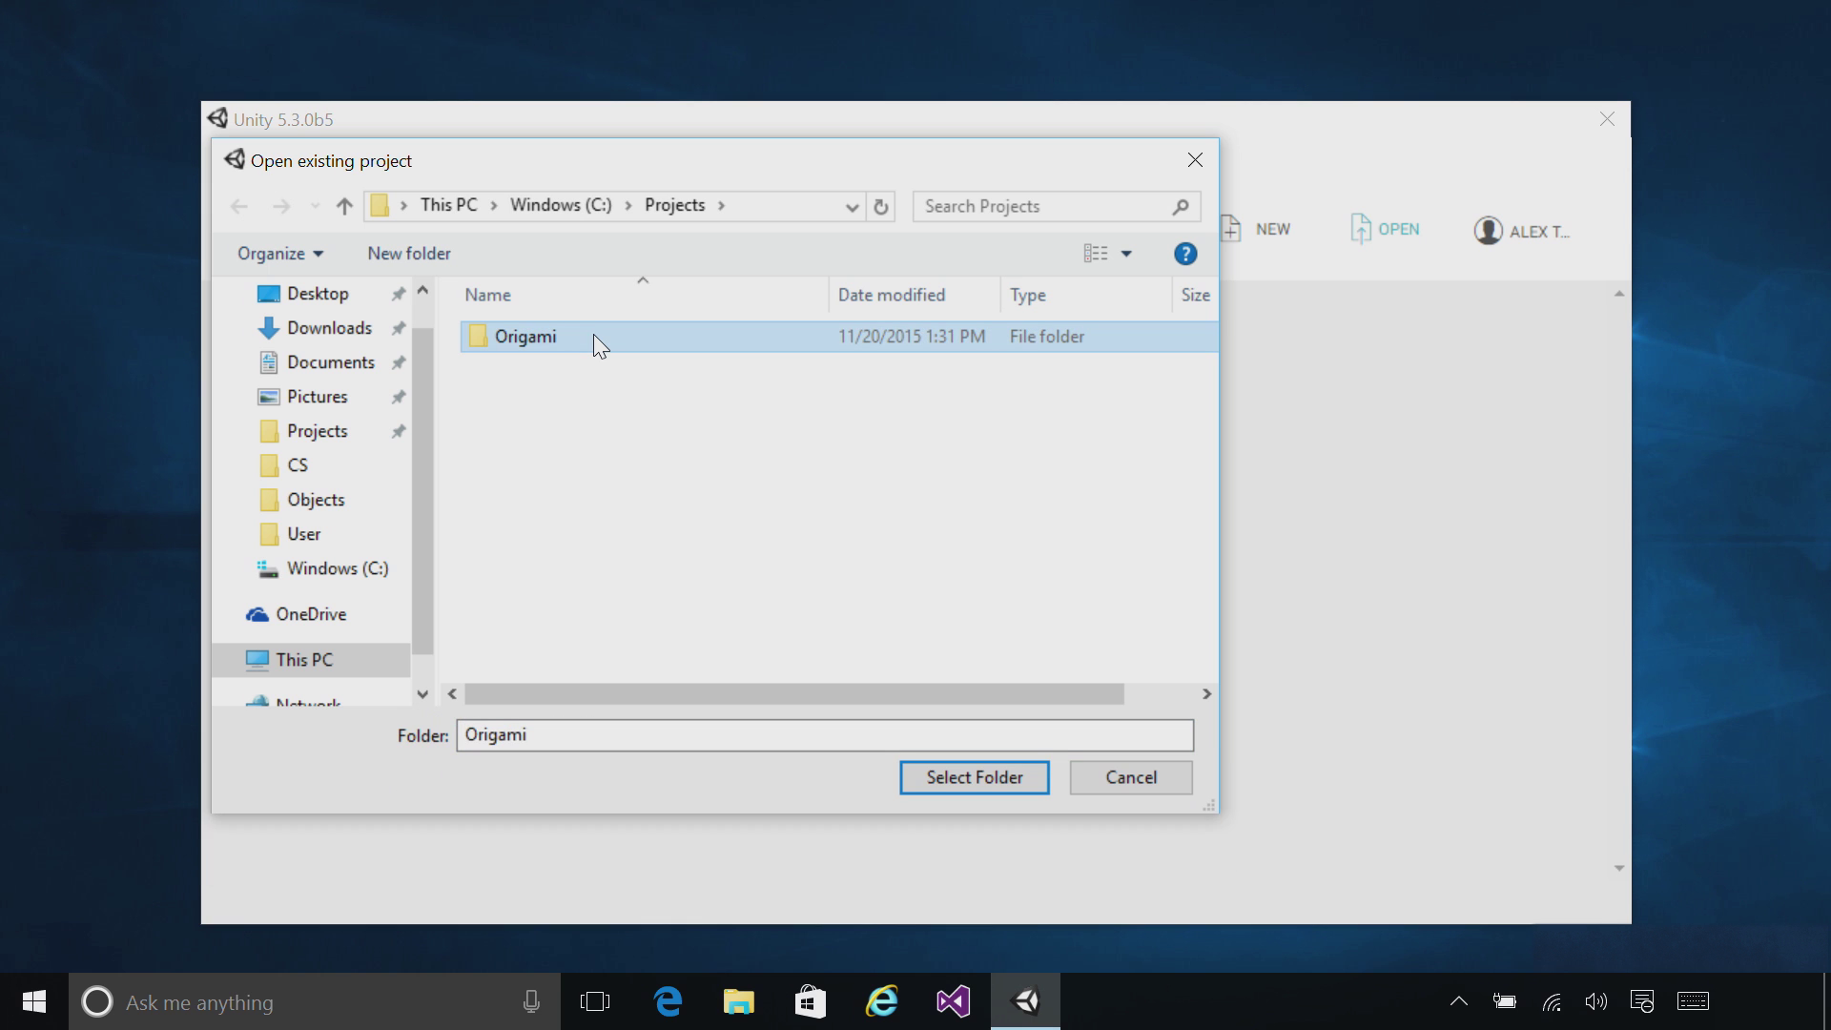
pyautogui.click(919, 775)
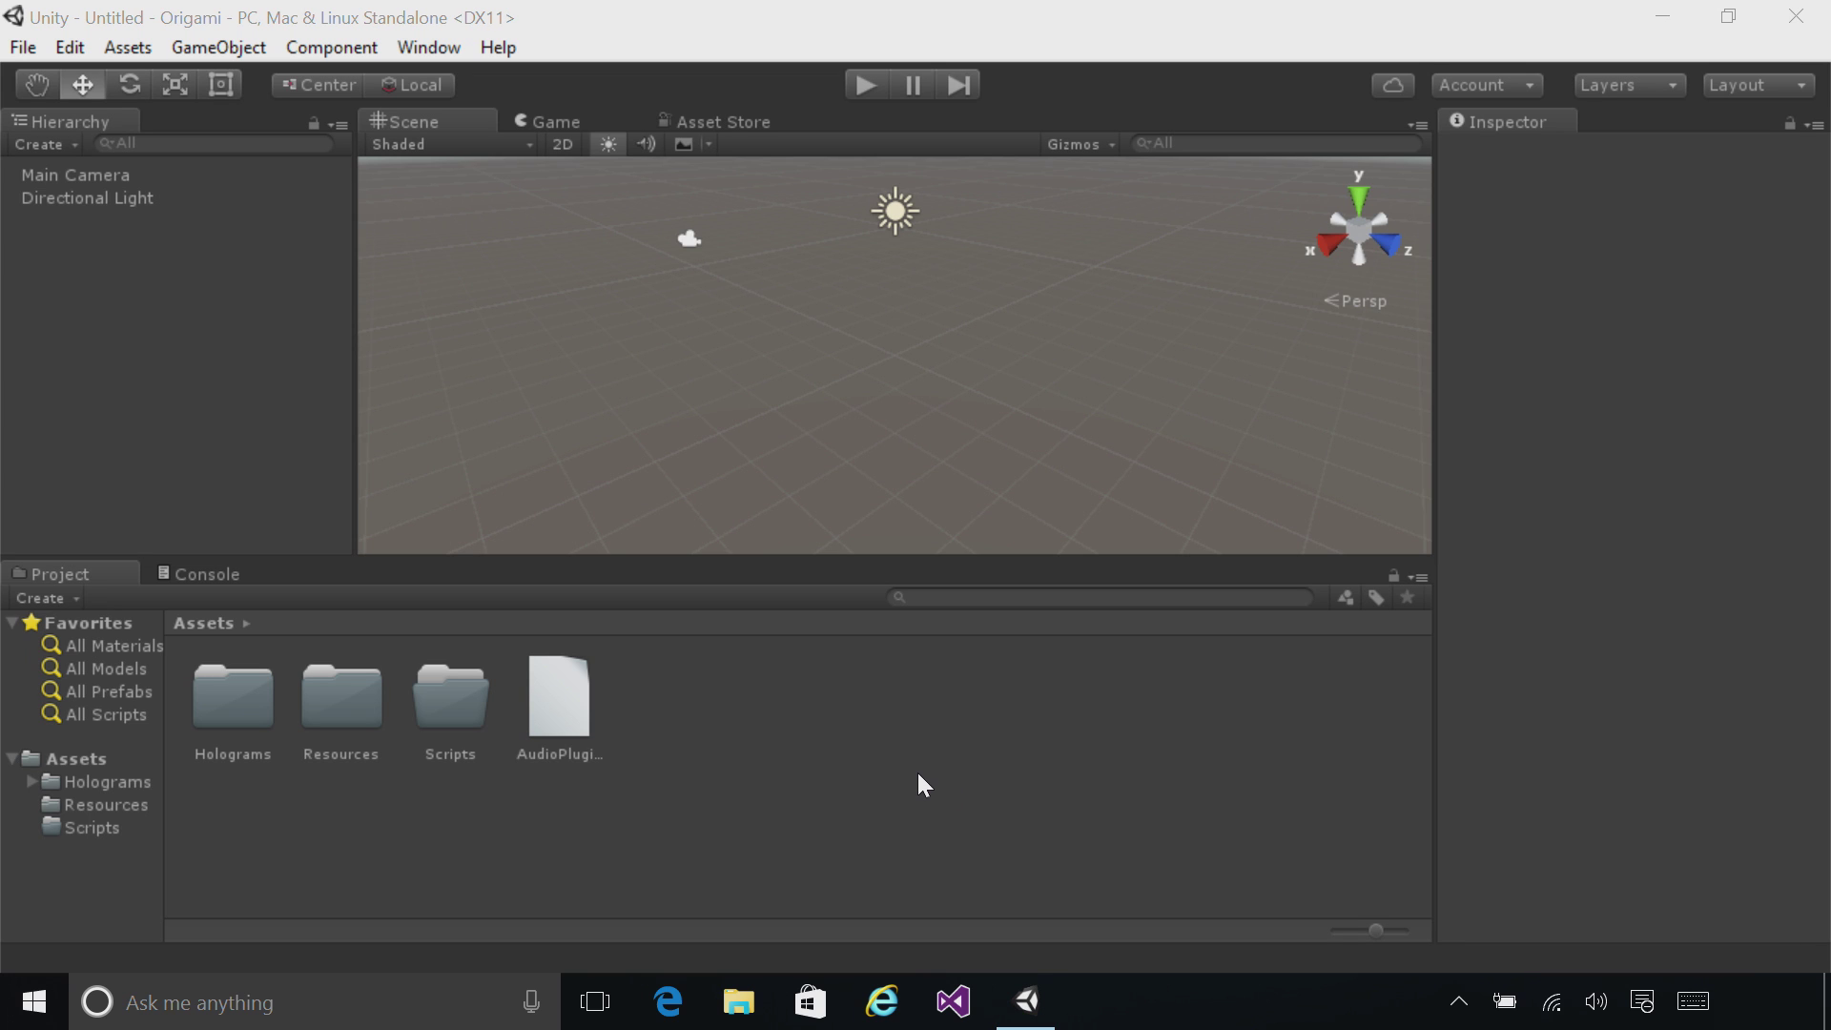
# - Save the current scene under the name Origami in the project's Assets folder
pyautogui.click(21, 53)
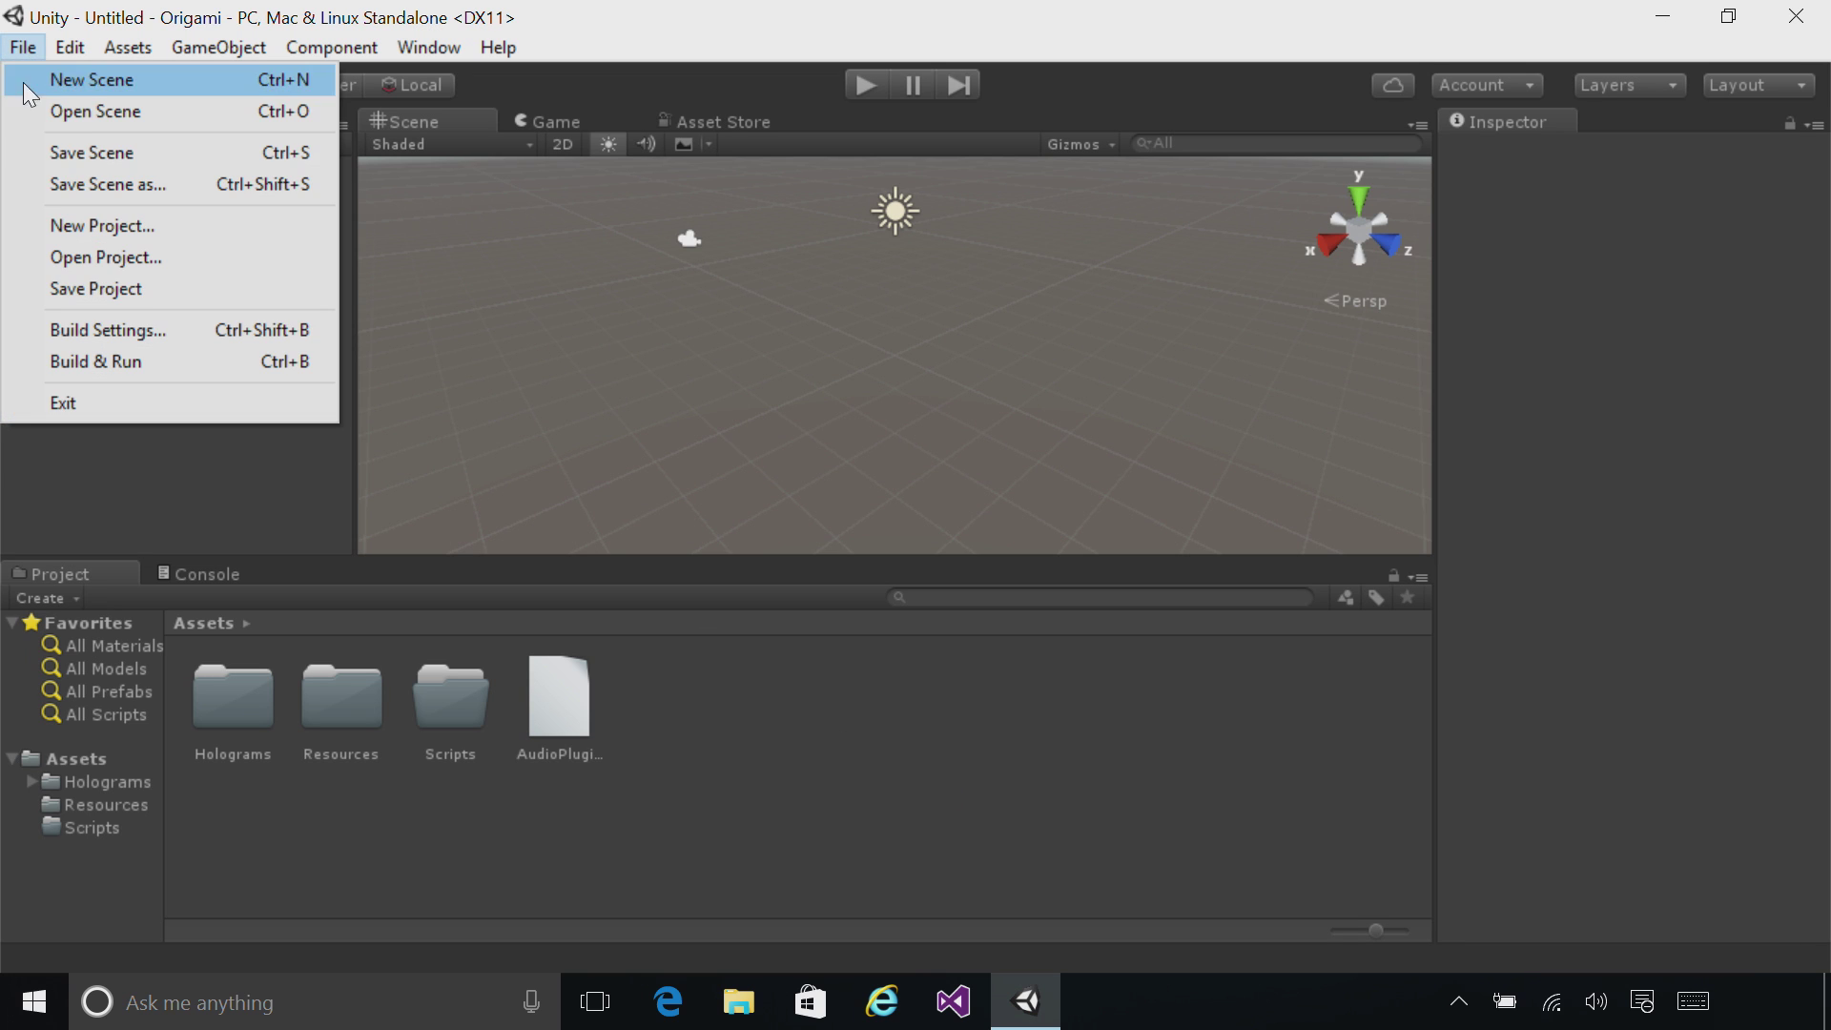
pyautogui.click(55, 185)
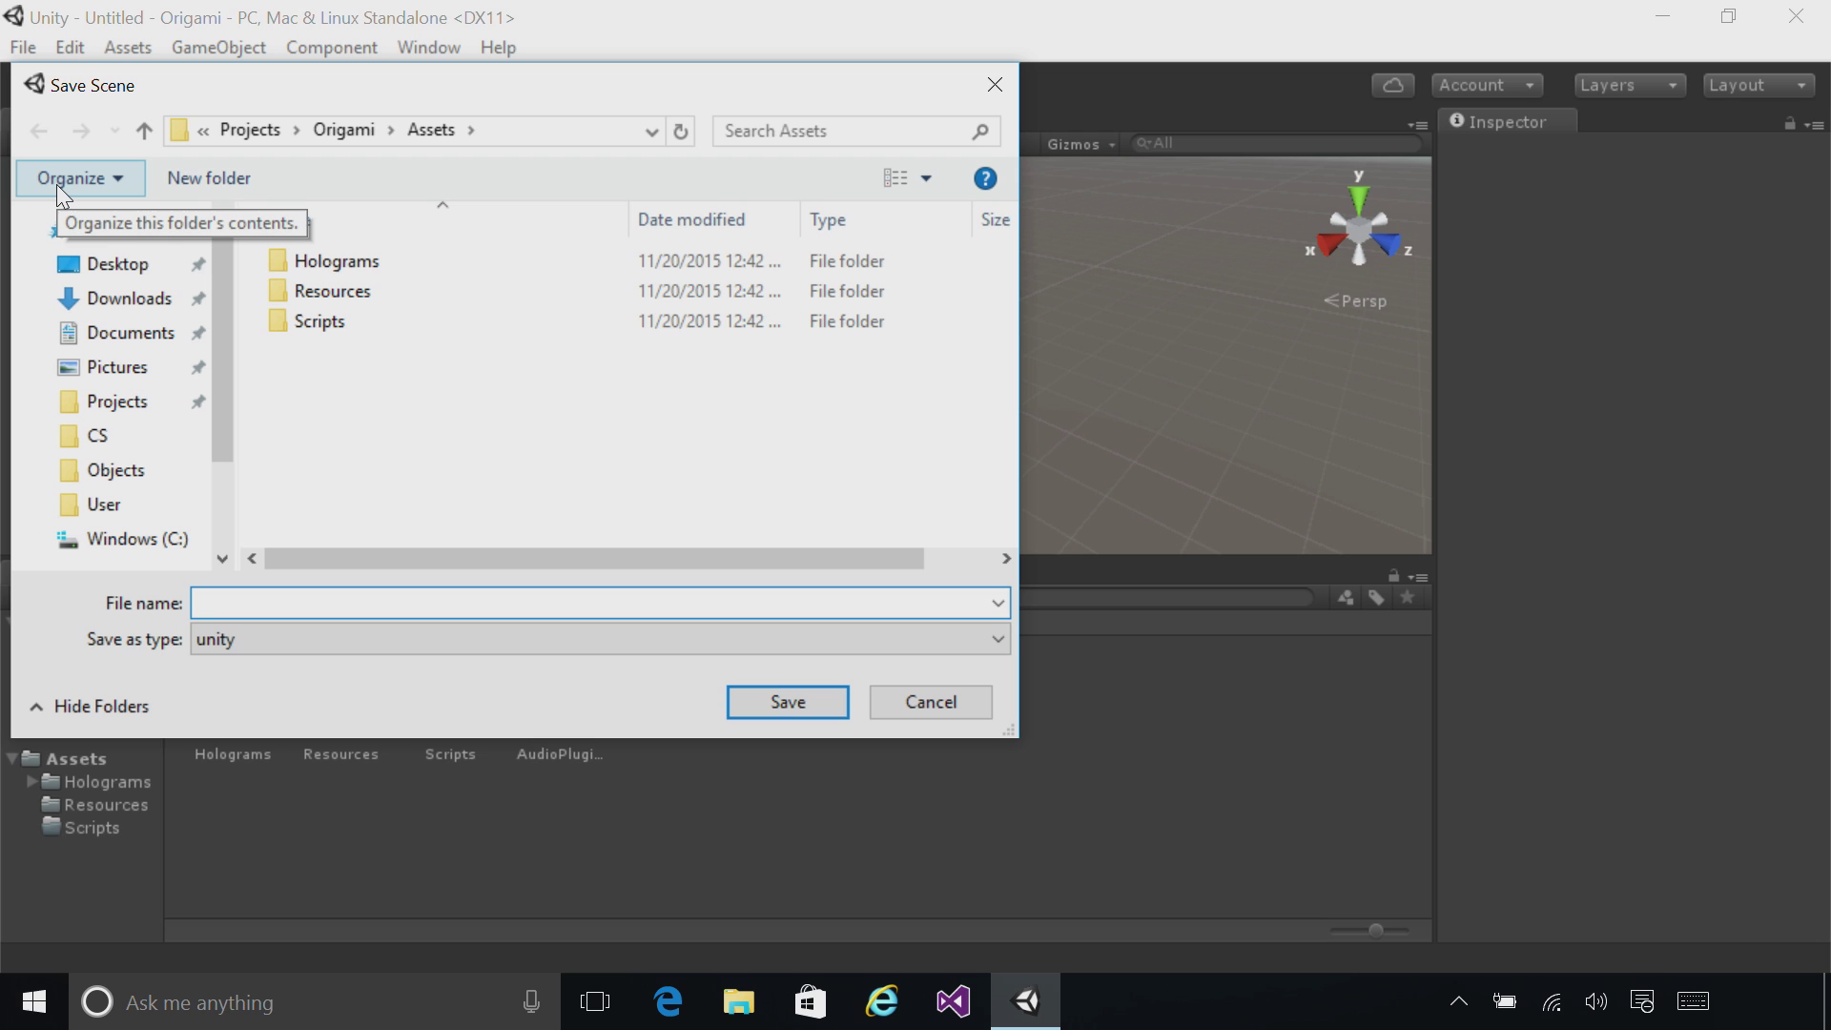
pyautogui.write('Origami')
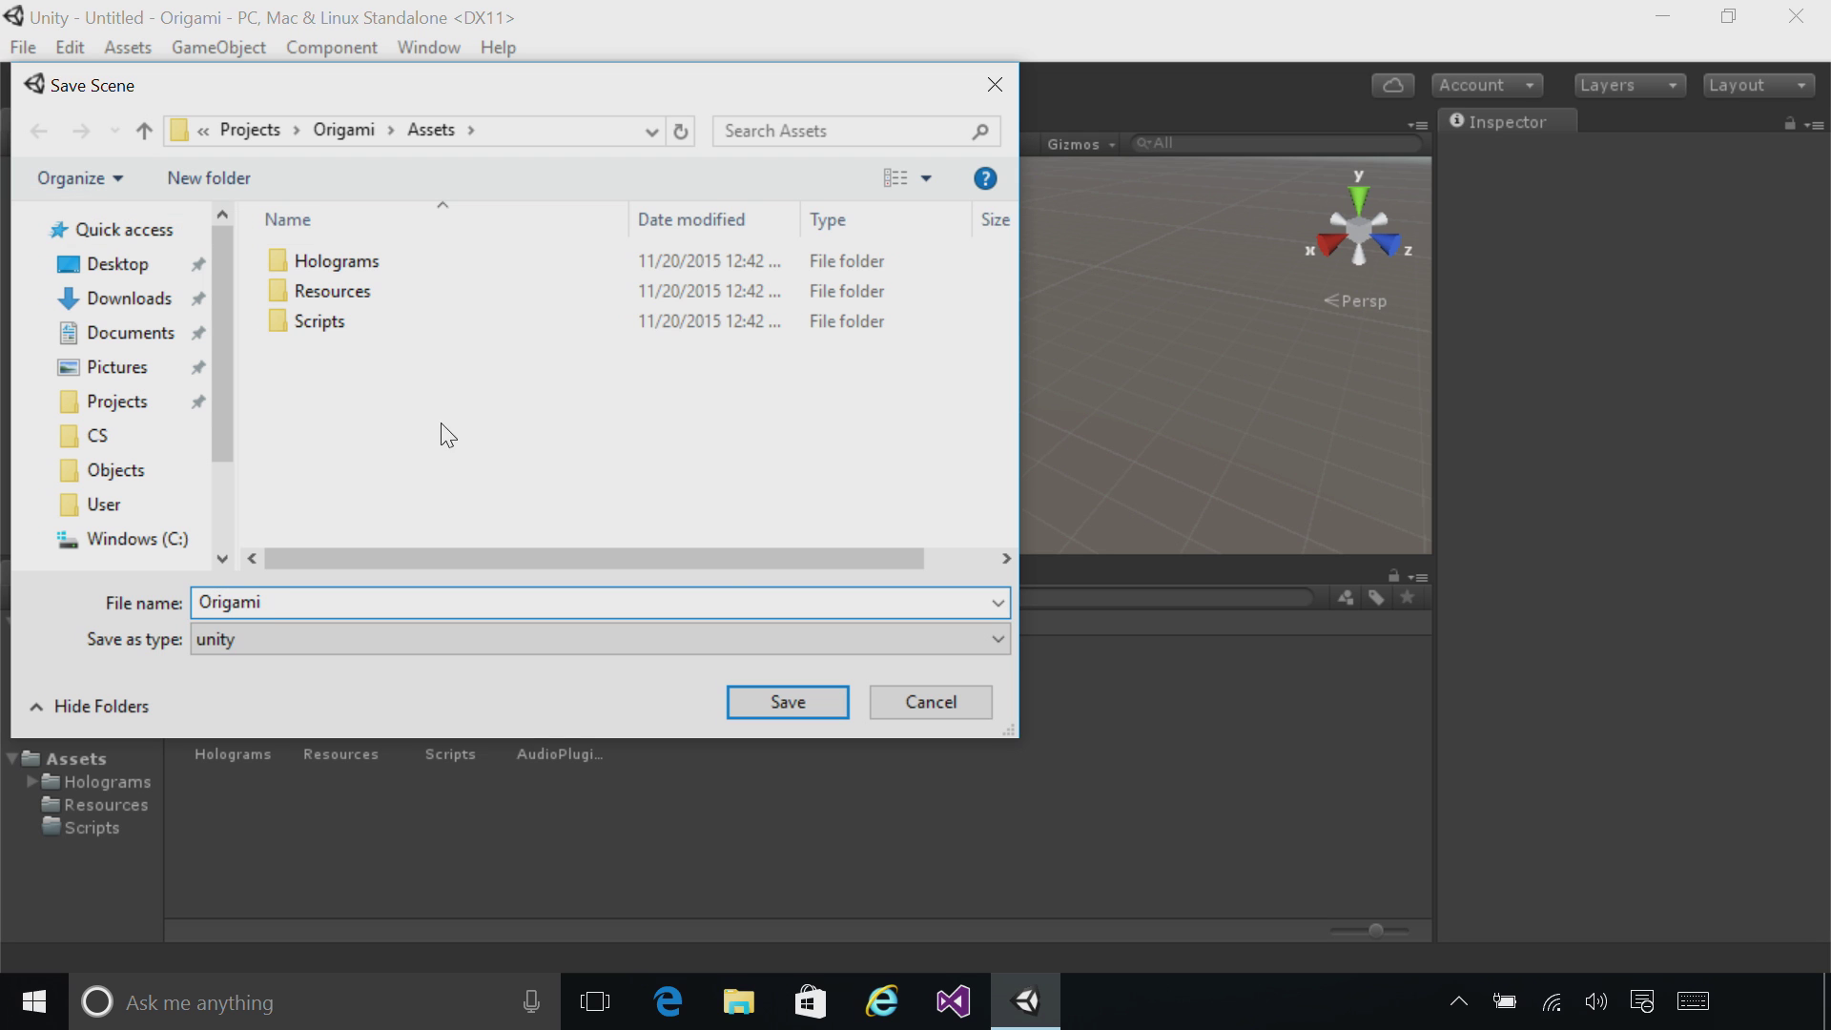
pyautogui.click(788, 700)
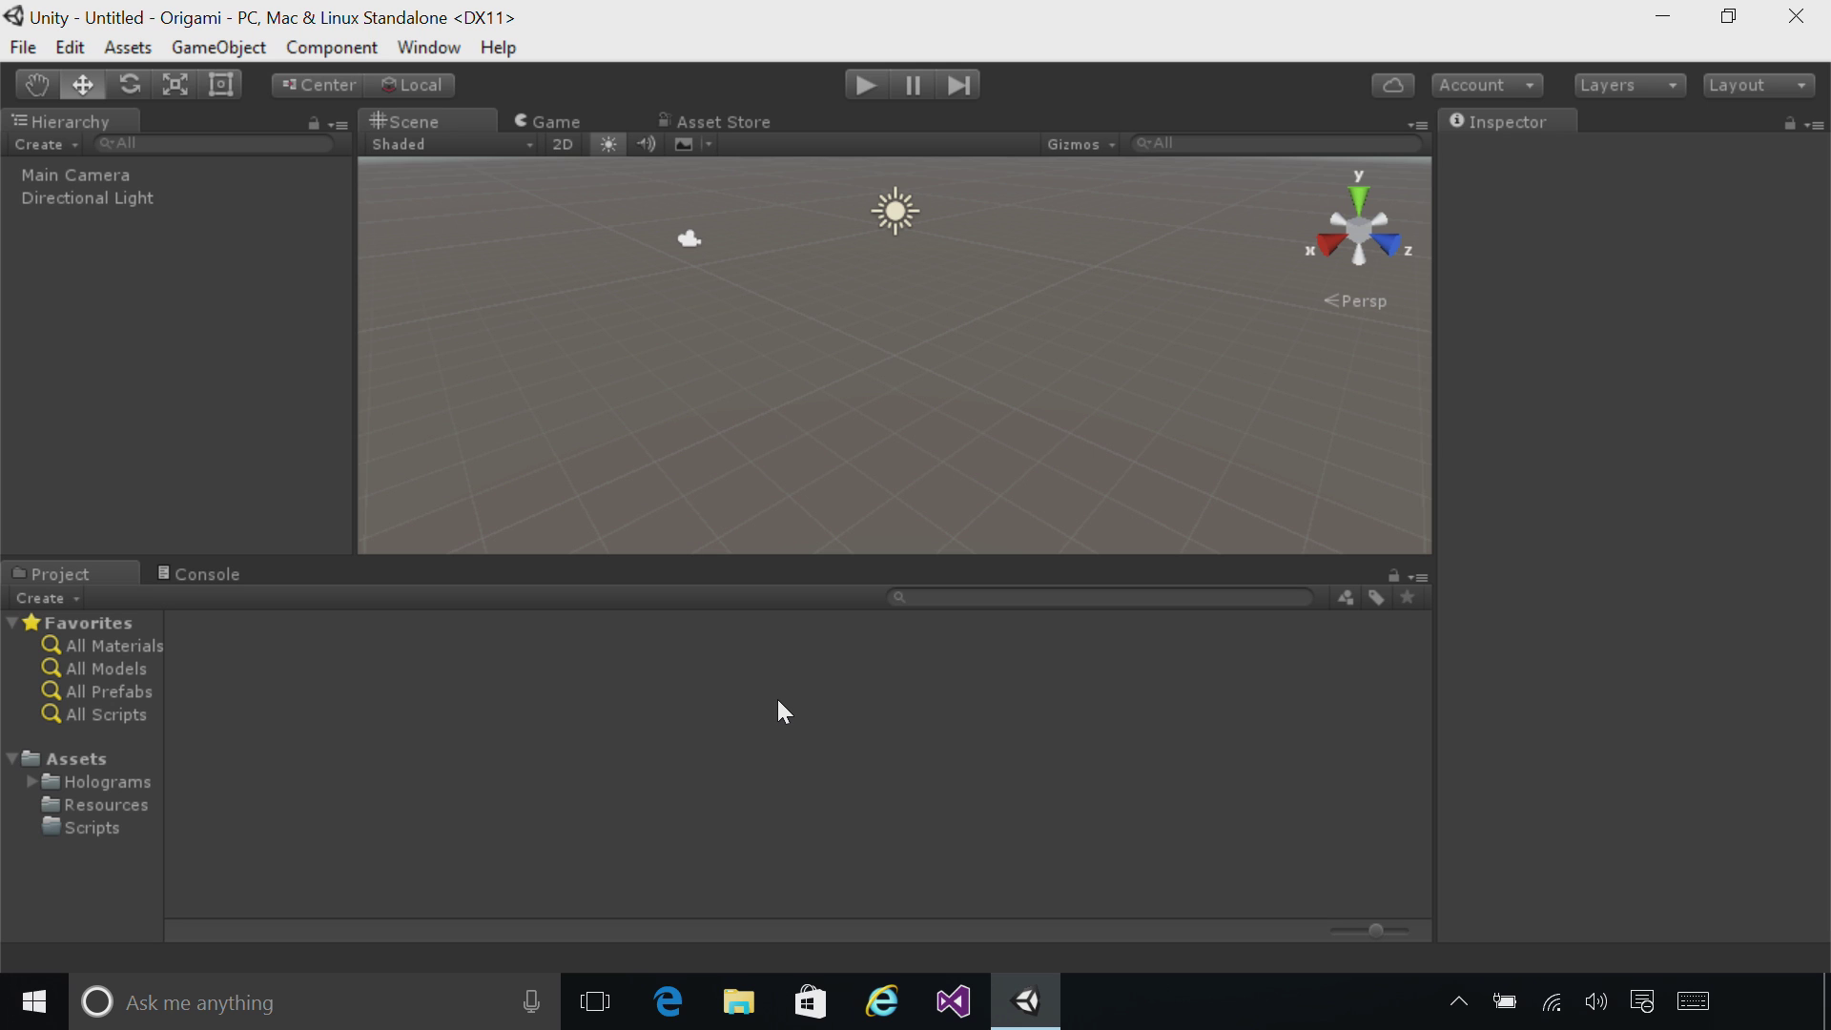
# - Move the Main Camera to the origin by setting its position to Y 0 and Z 0
pyautogui.click(204, 180)
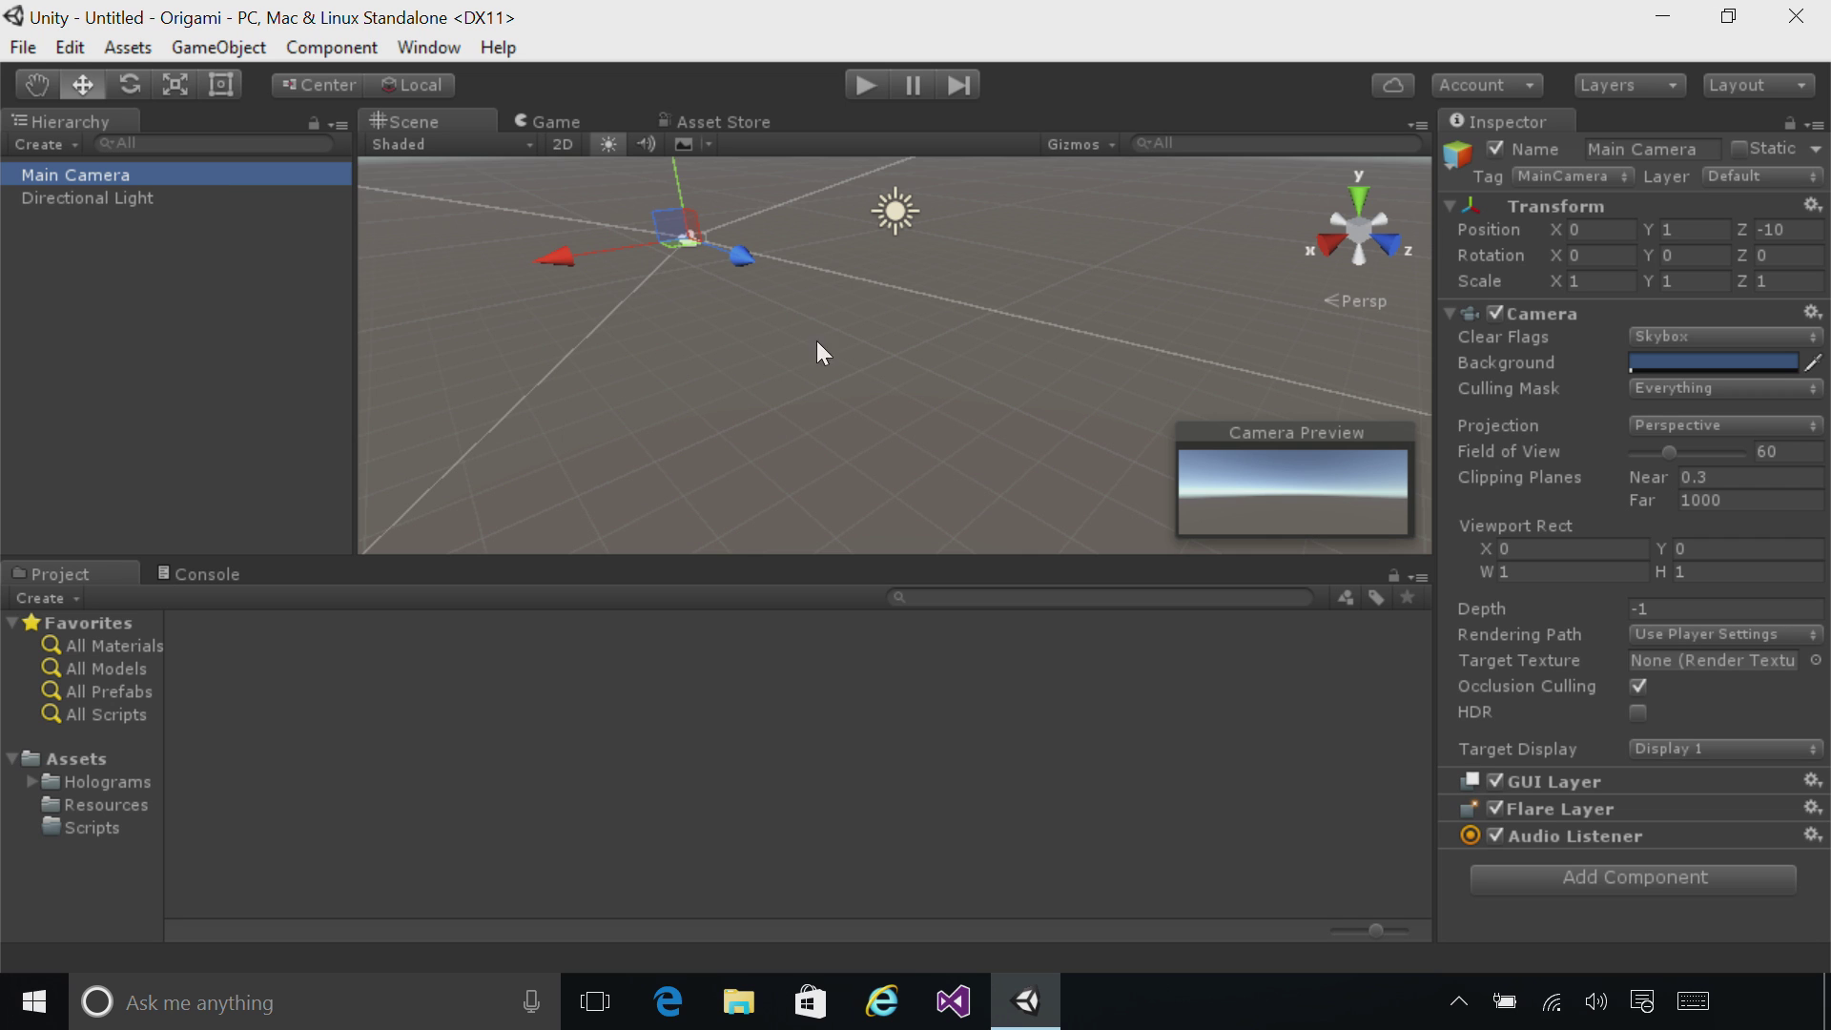
pyautogui.click(1708, 230)
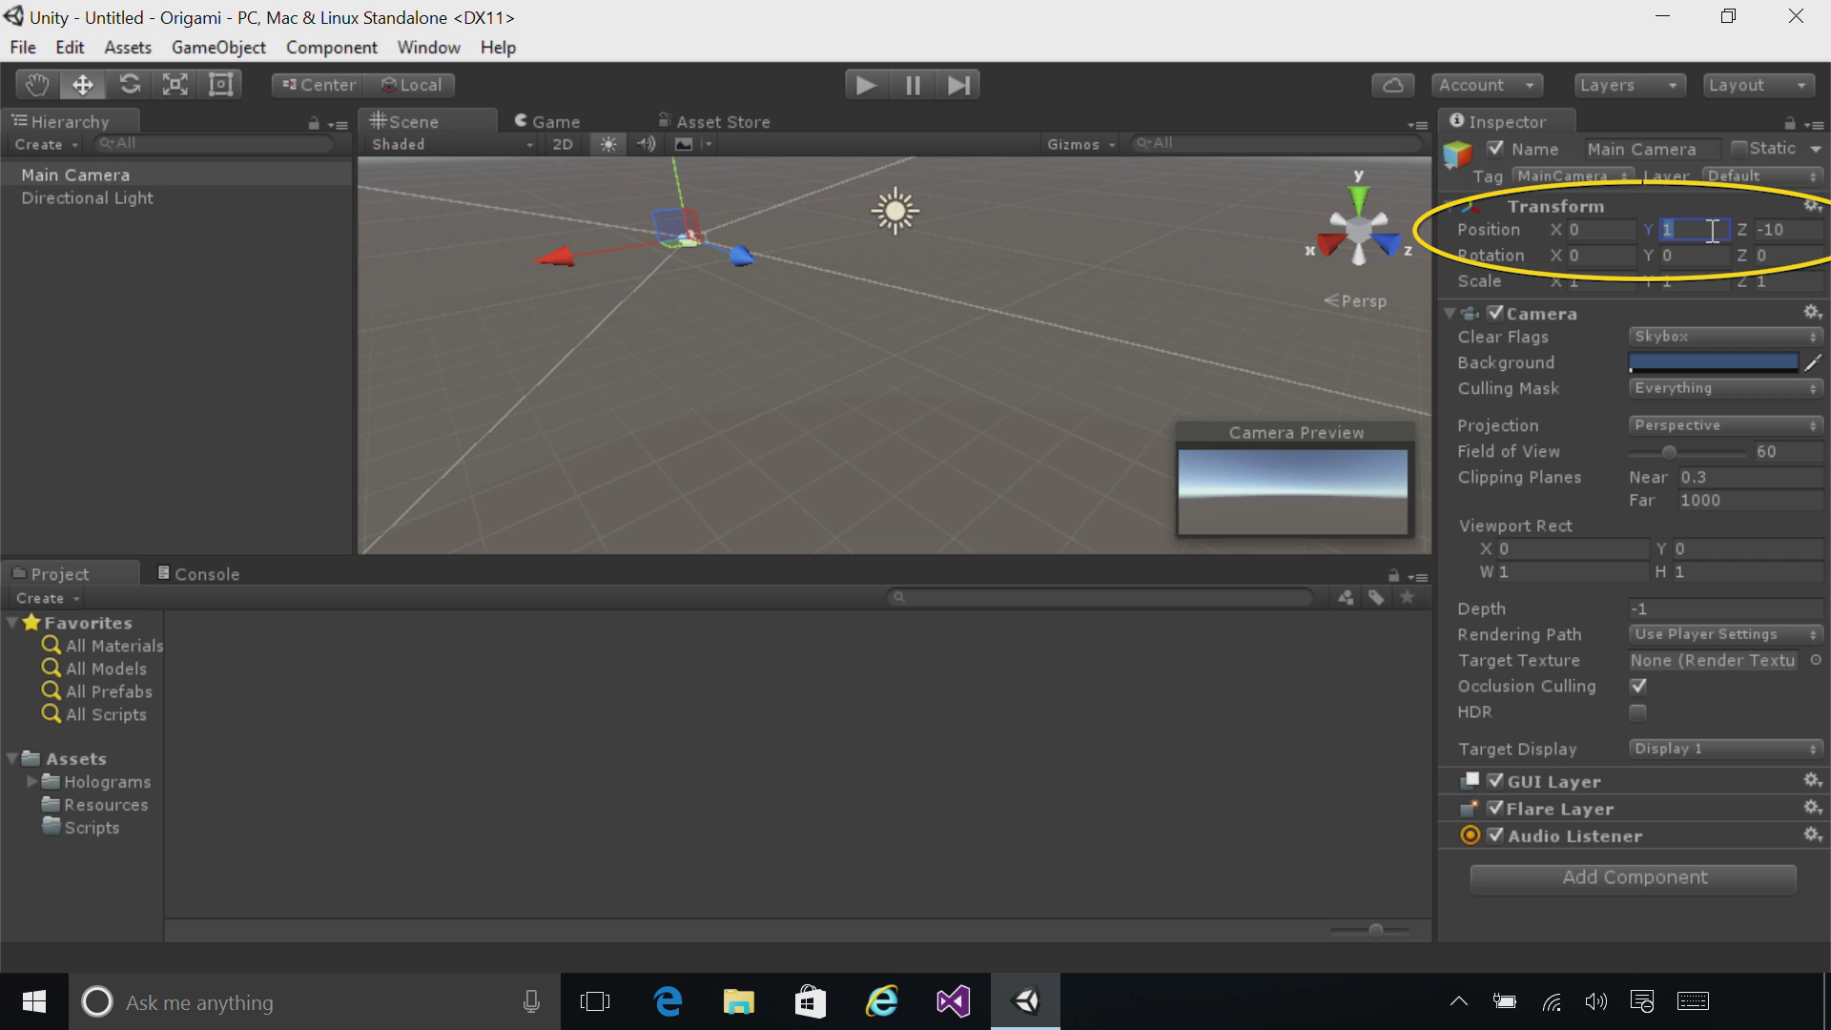
pyautogui.write('0')
pyautogui.press('Tab')
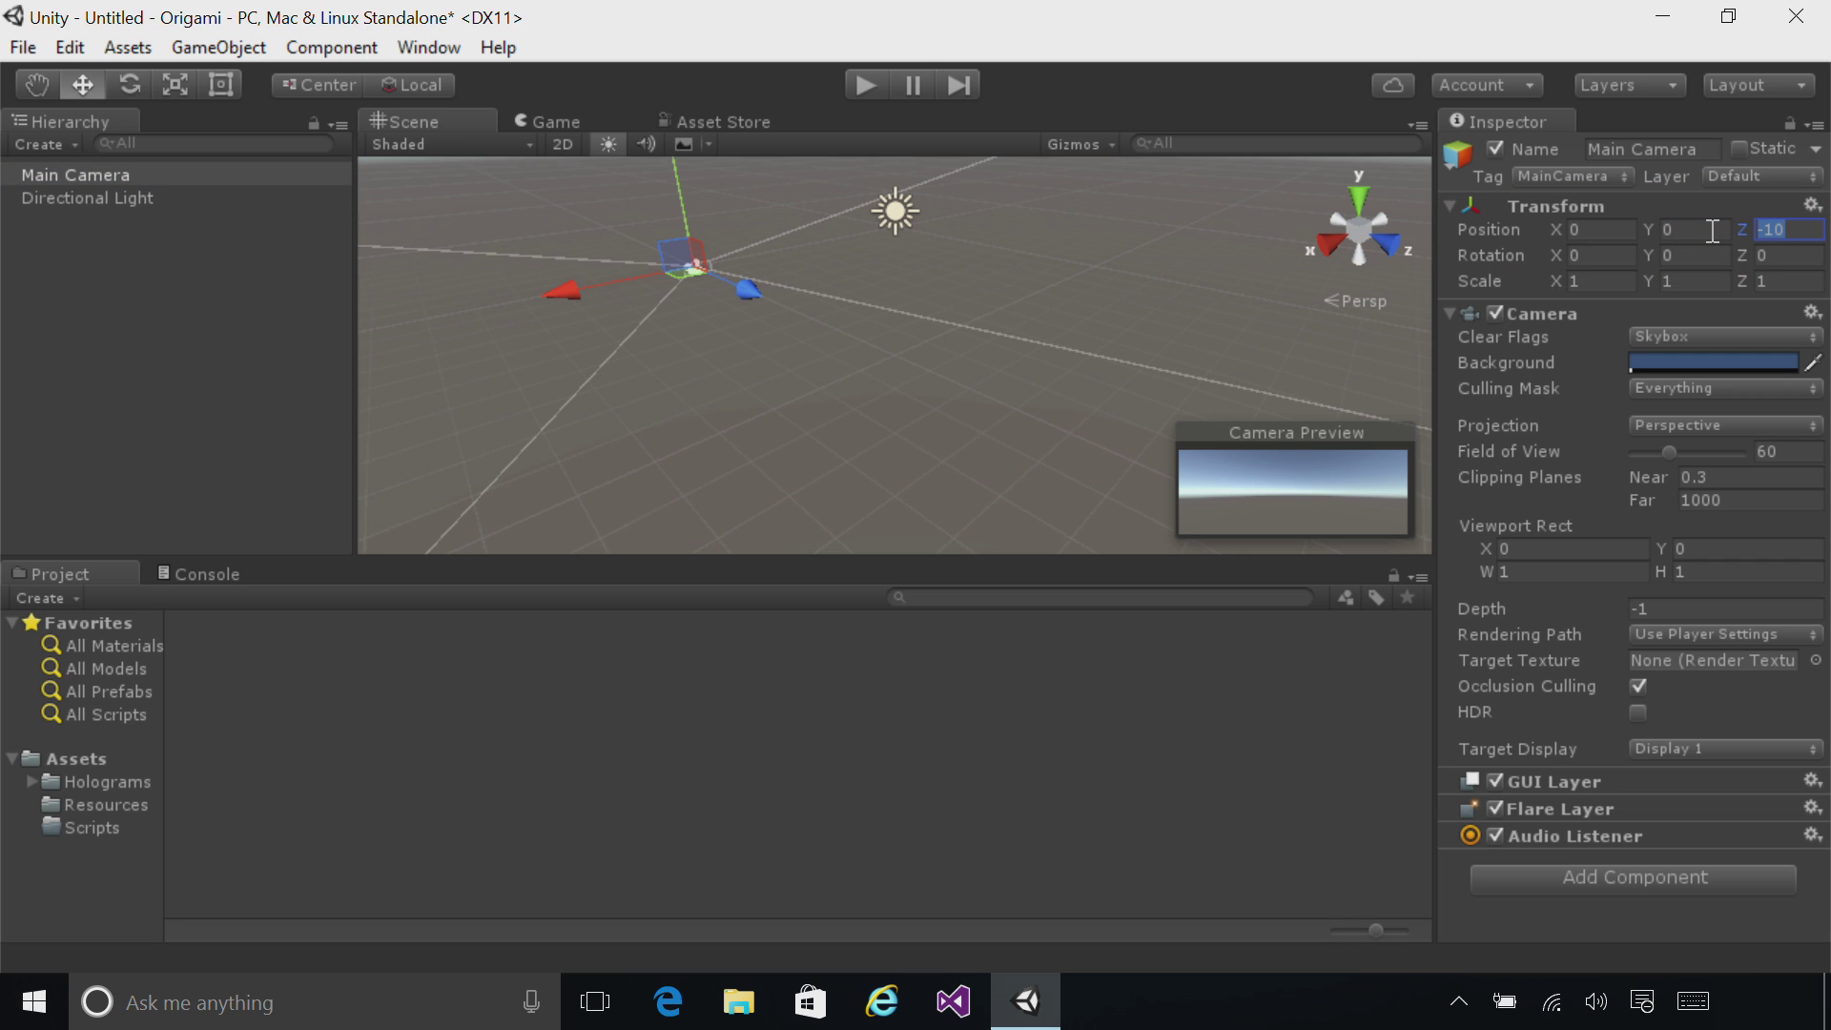
pyautogui.write('0')
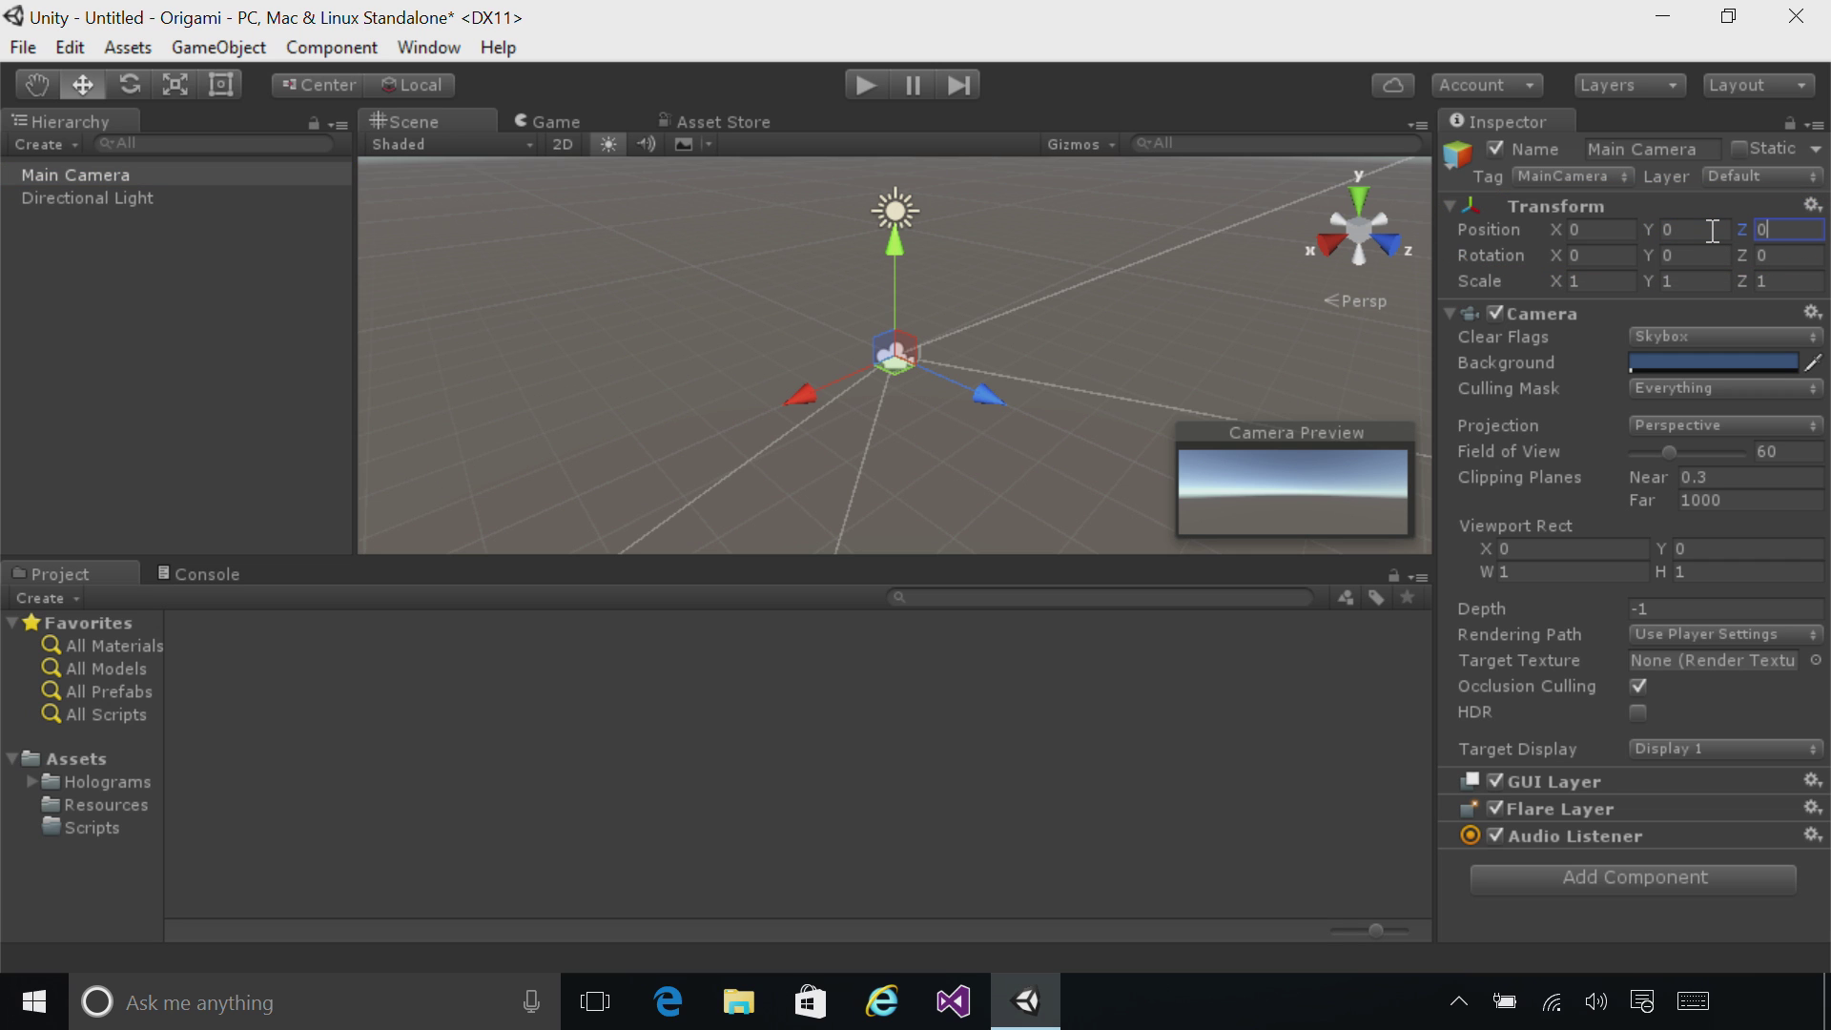
# - Set the Main Camera's clear flags to Solid Color and its background to black with hex value 00000000
pyautogui.click(1718, 336)
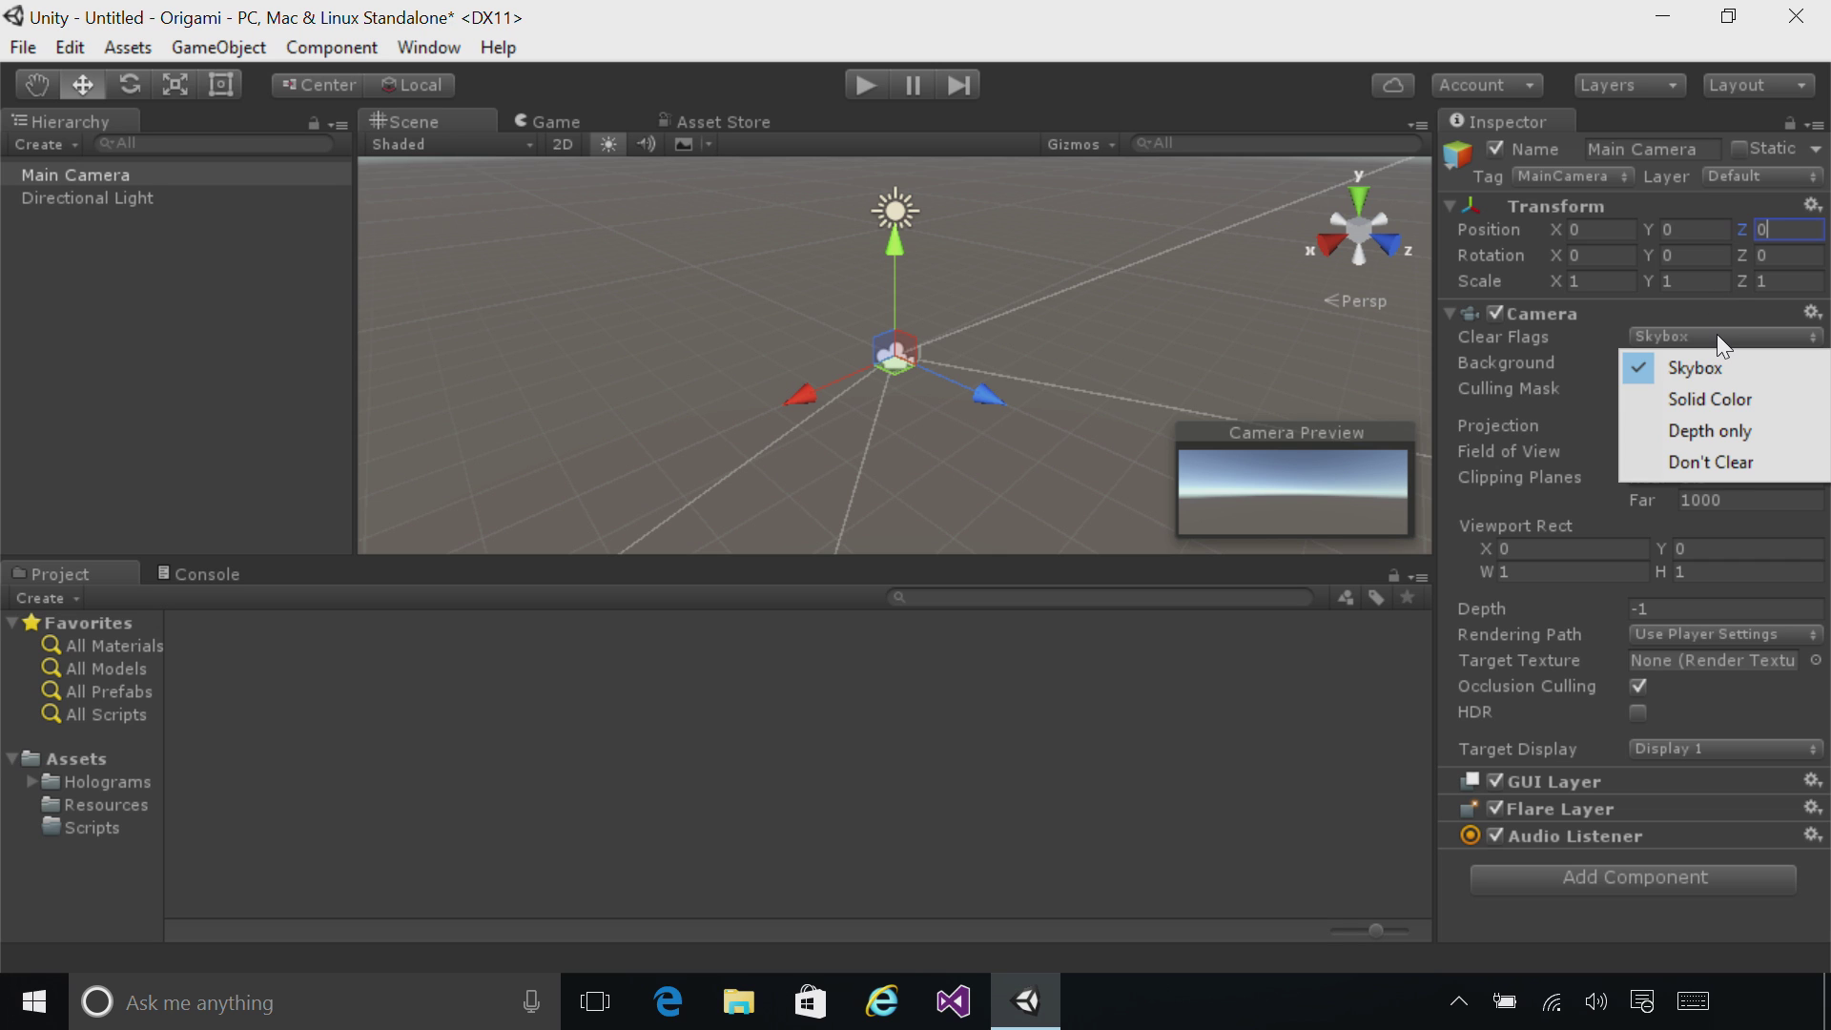
pyautogui.click(1727, 412)
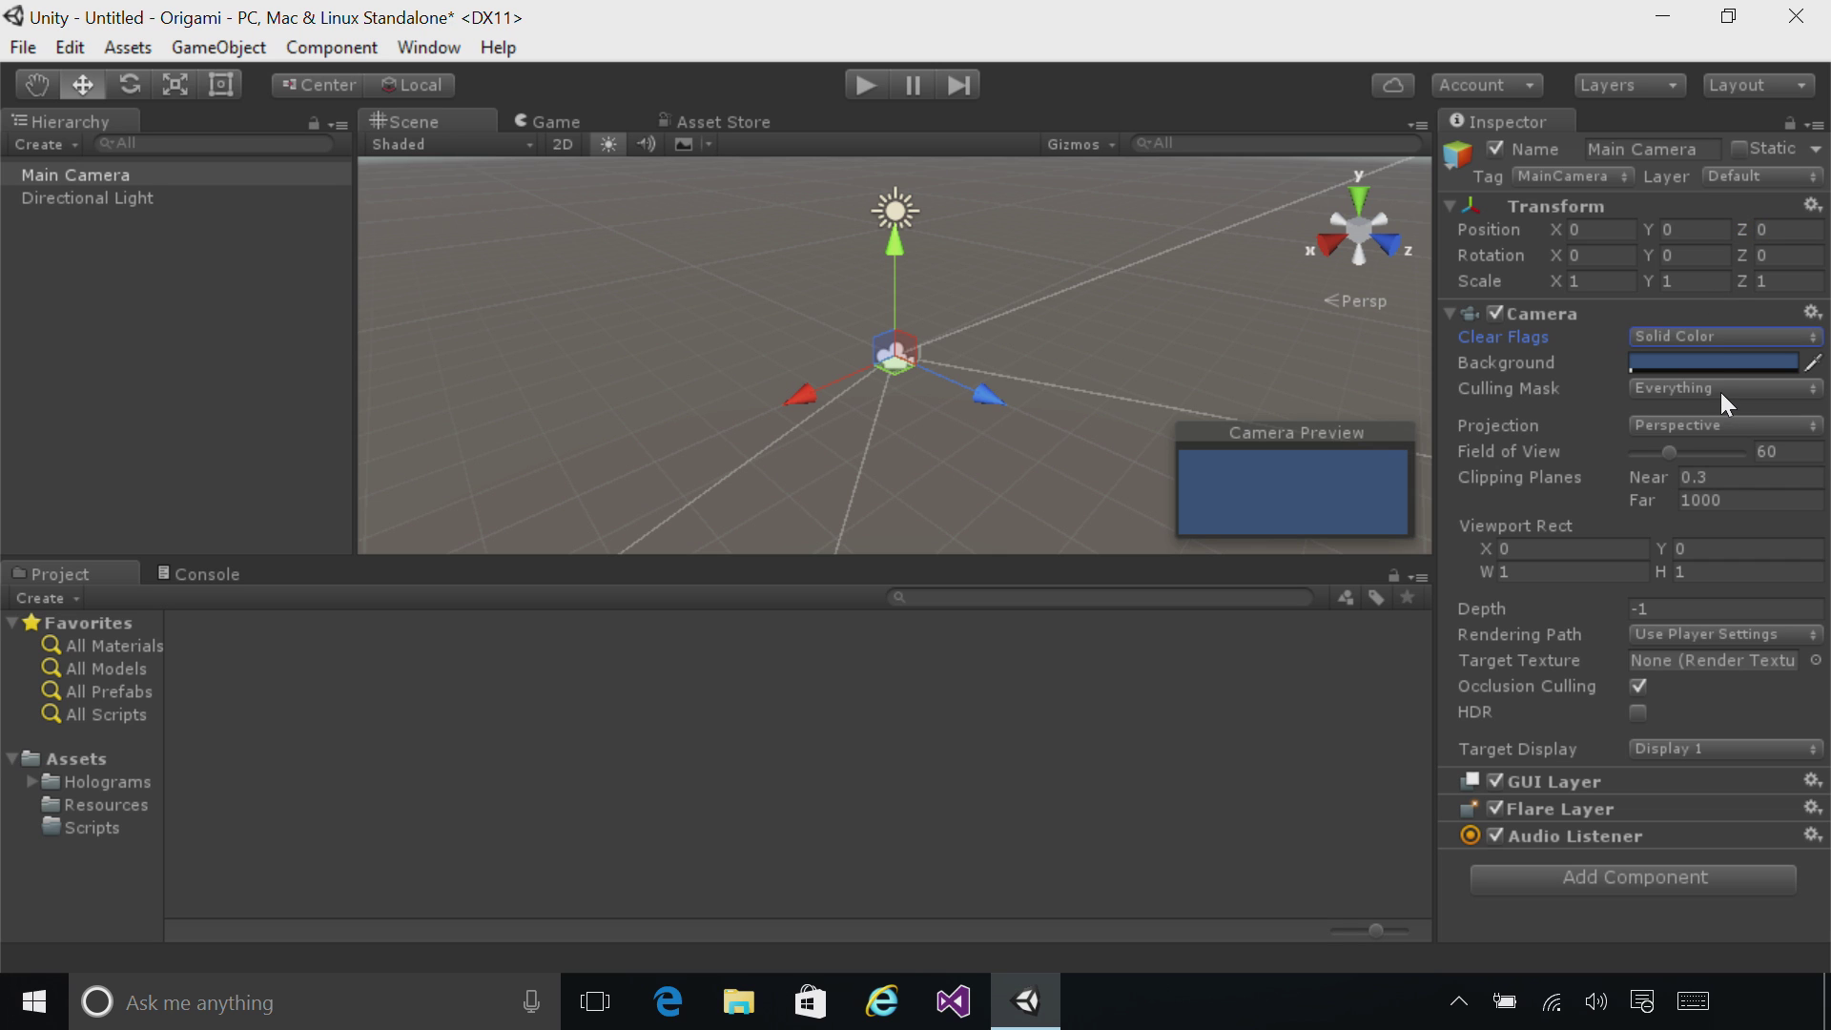
pyautogui.click(1725, 363)
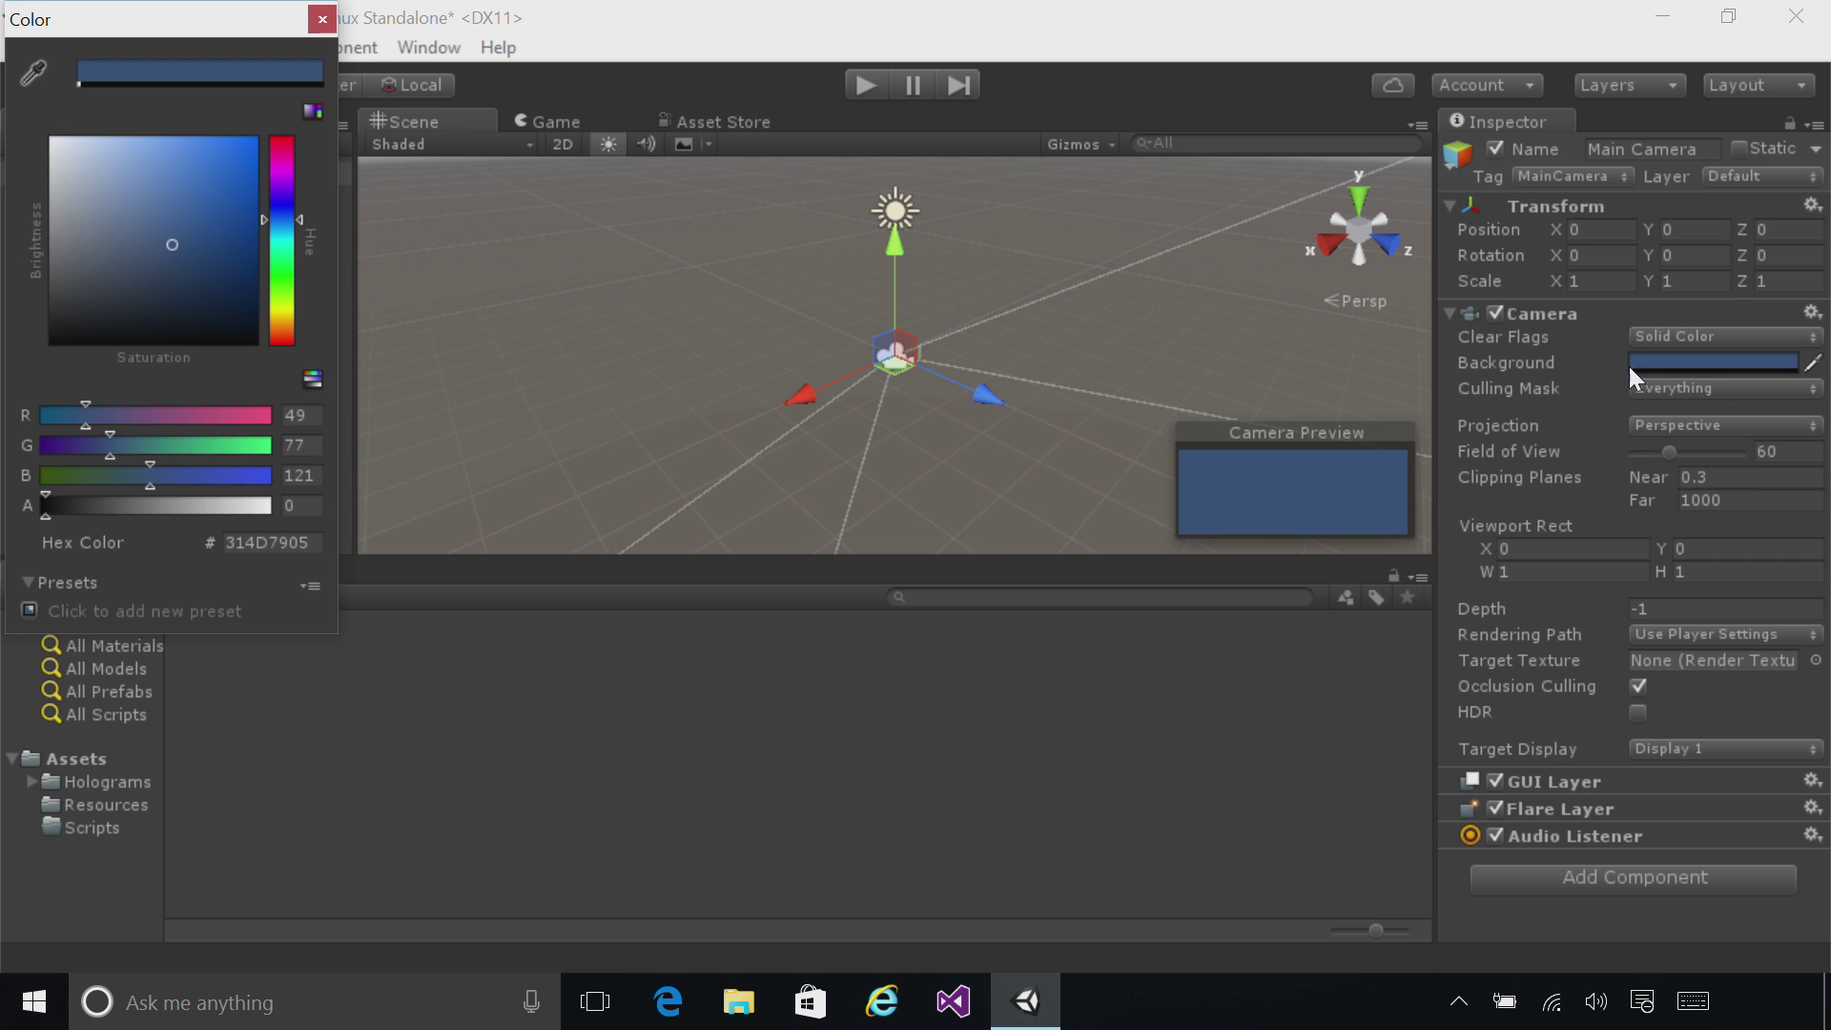
pyautogui.moveTo(153, 256); pyautogui.dragTo(267, 350)
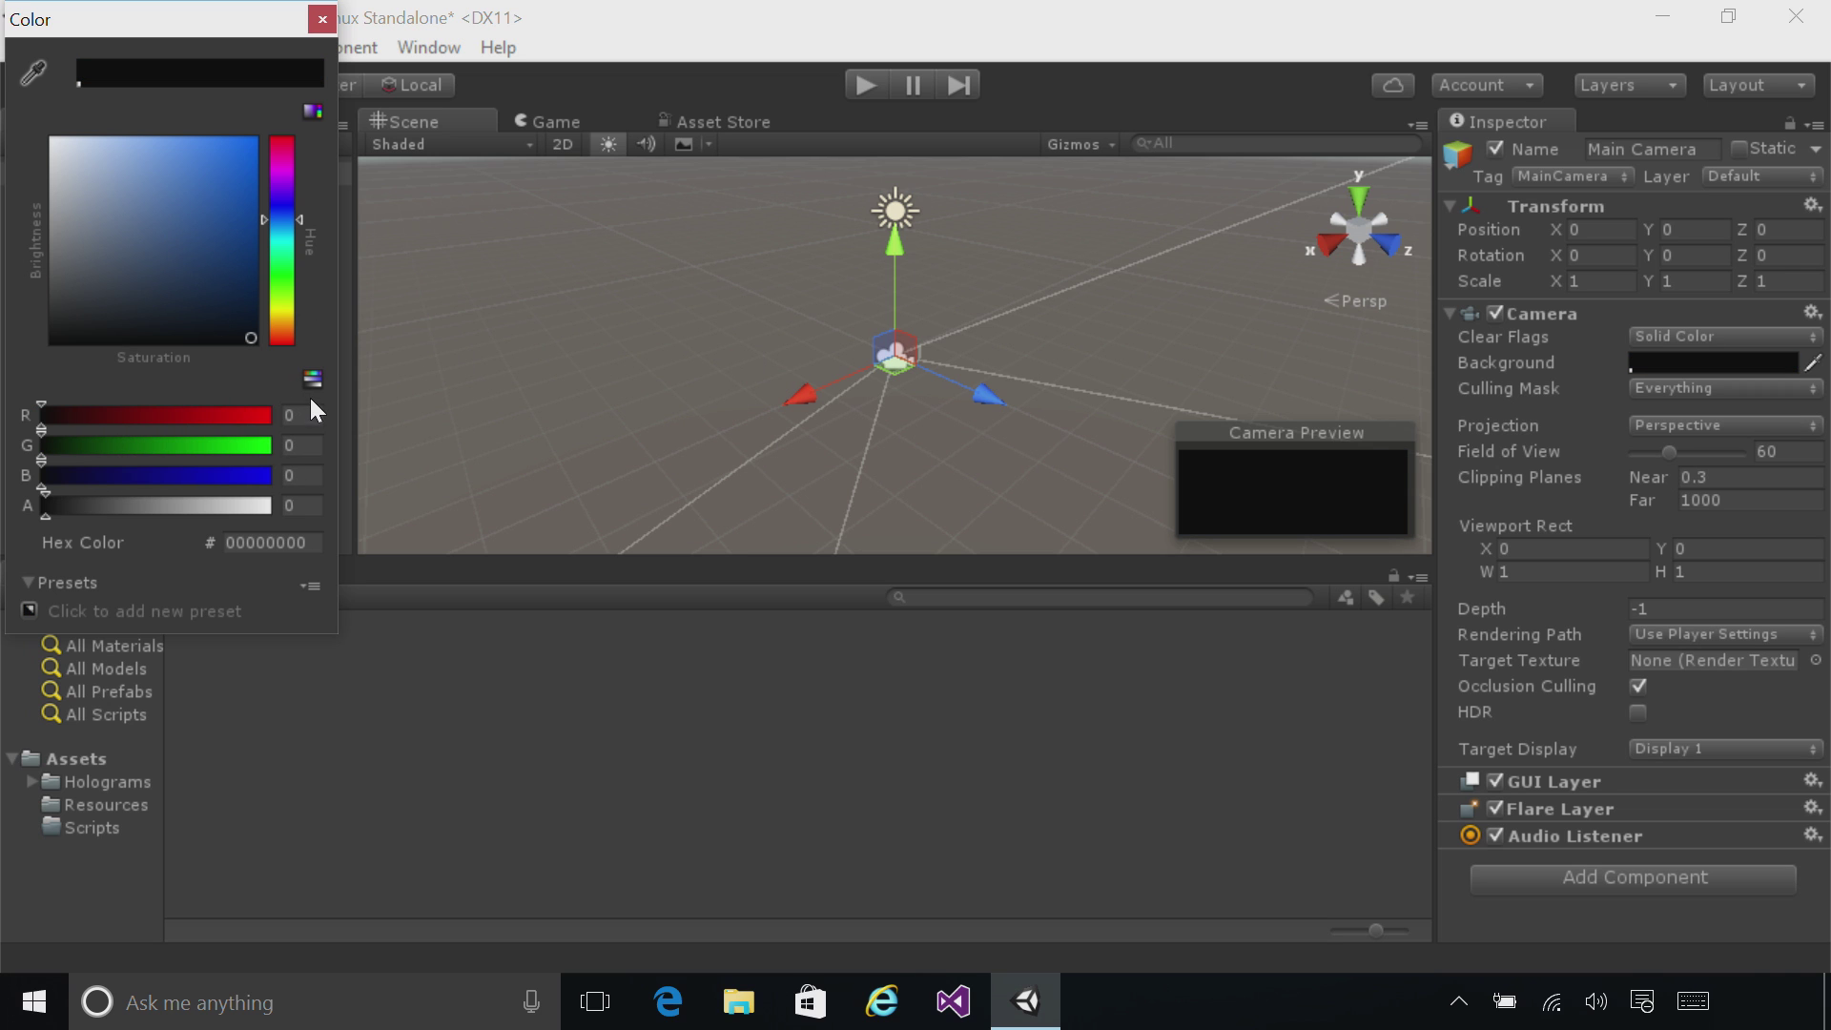
pyautogui.click(325, 28)
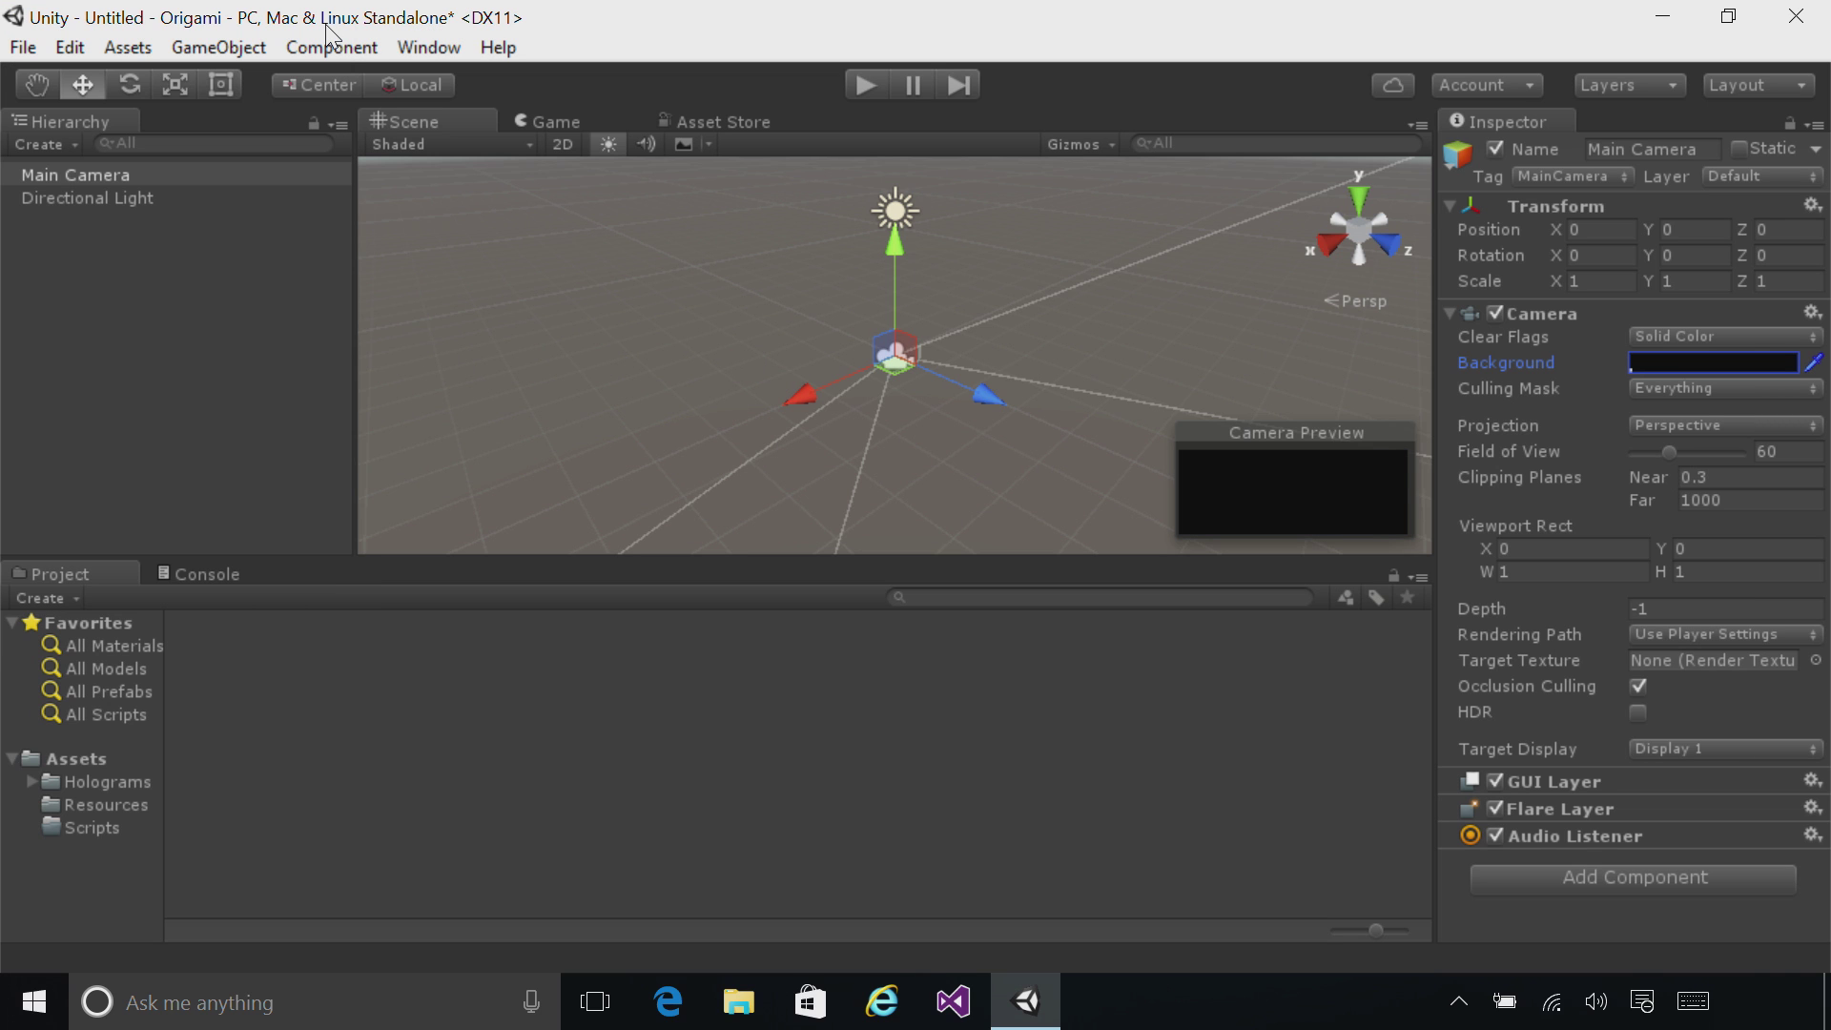
# - Create an empty game object in the scene and rename it OrigamiCollection
pyautogui.click(45, 146)
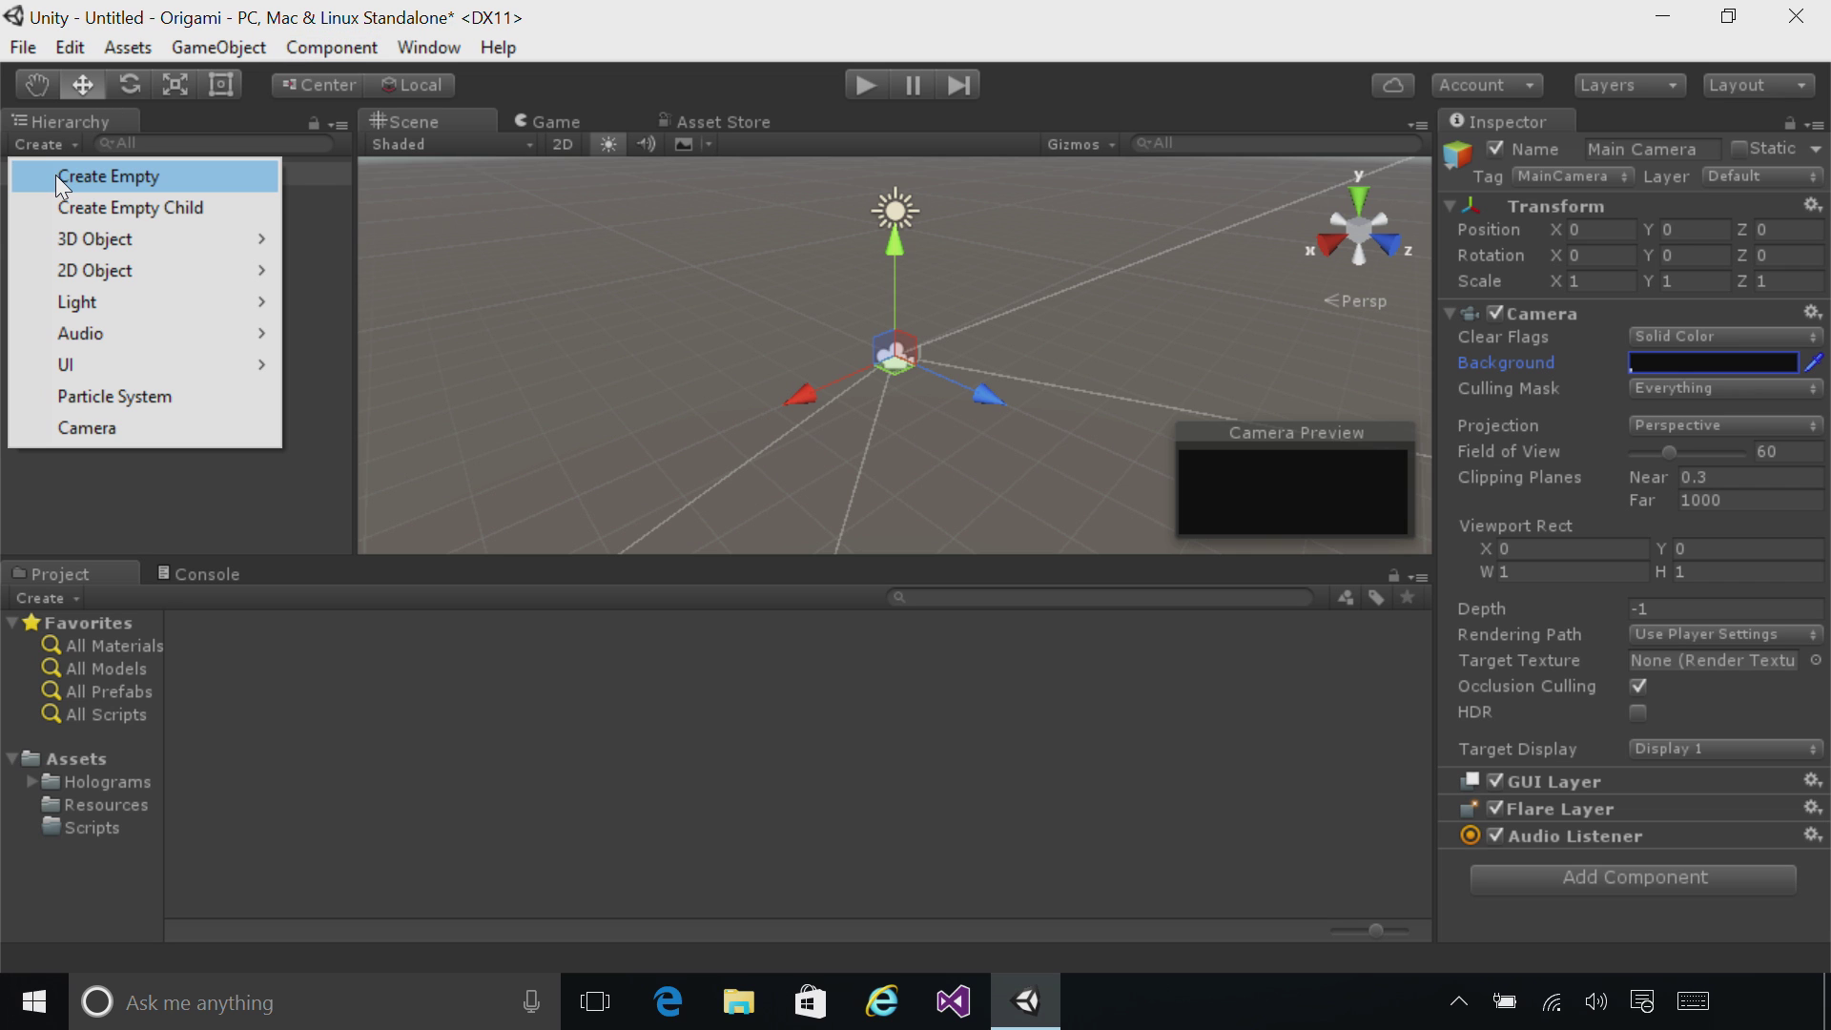
pyautogui.click(59, 182)
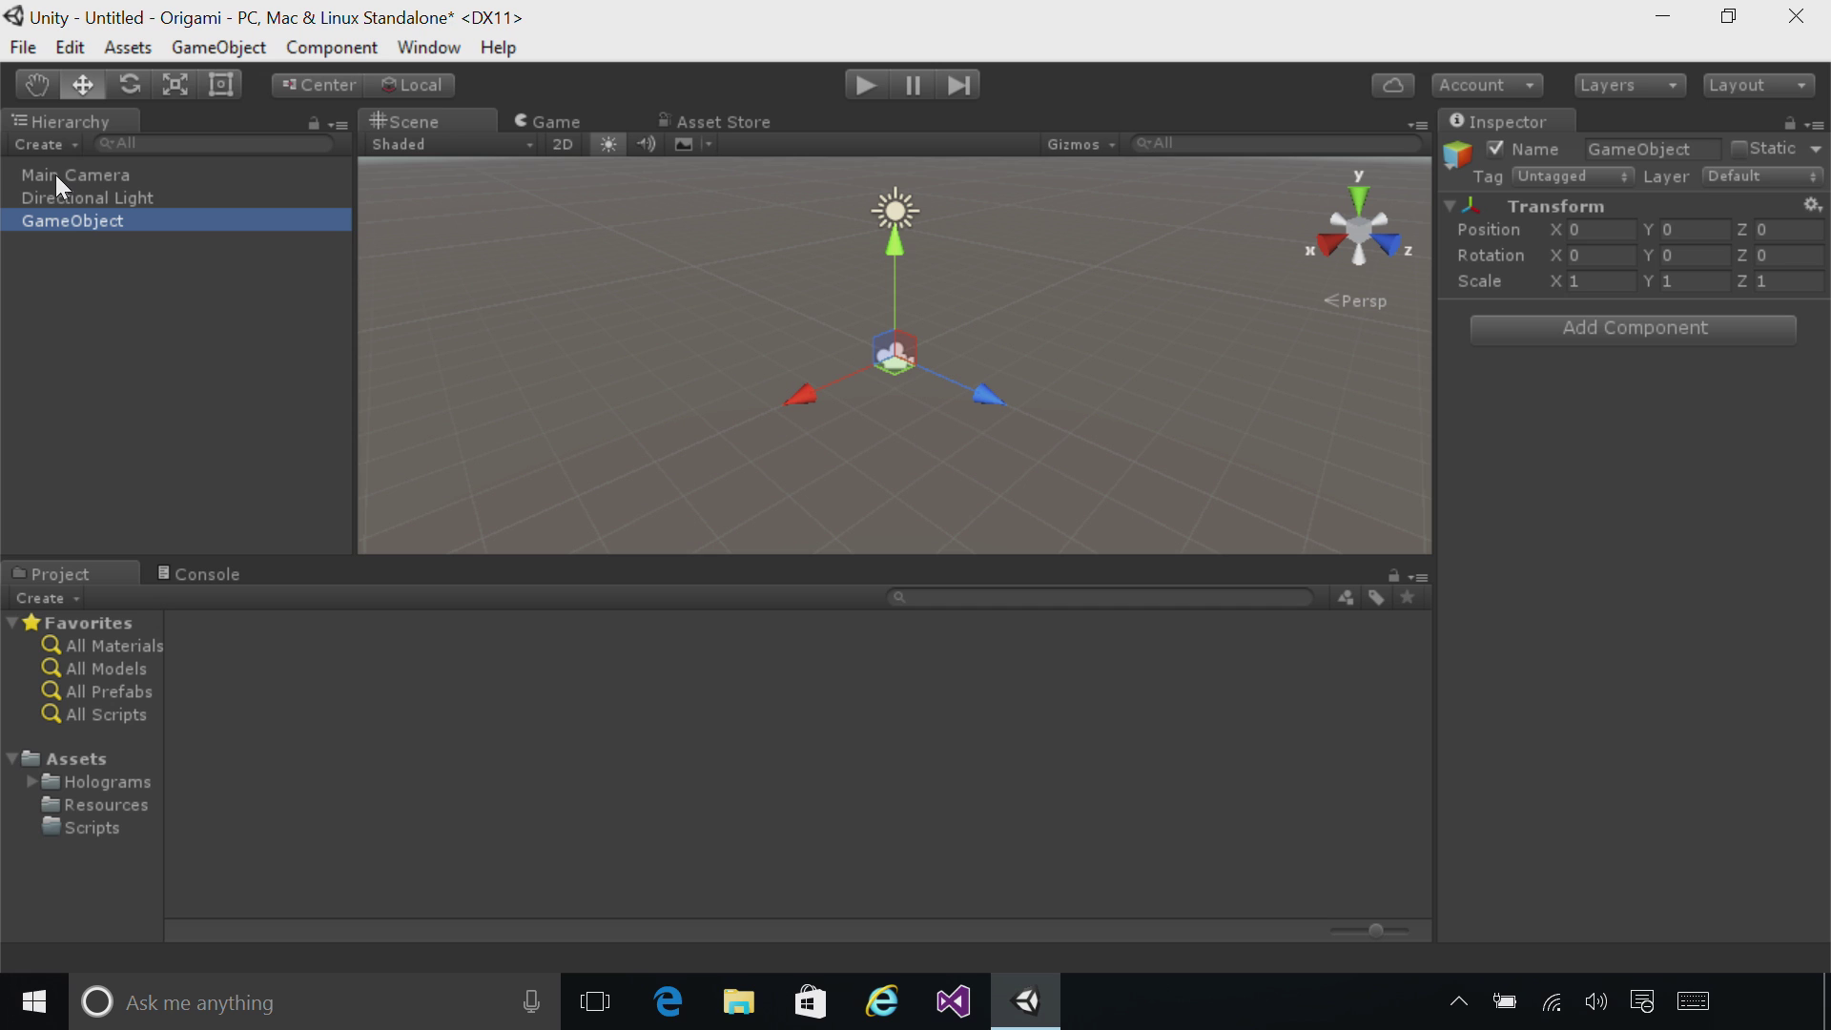
pyautogui.rightClick(69, 226)
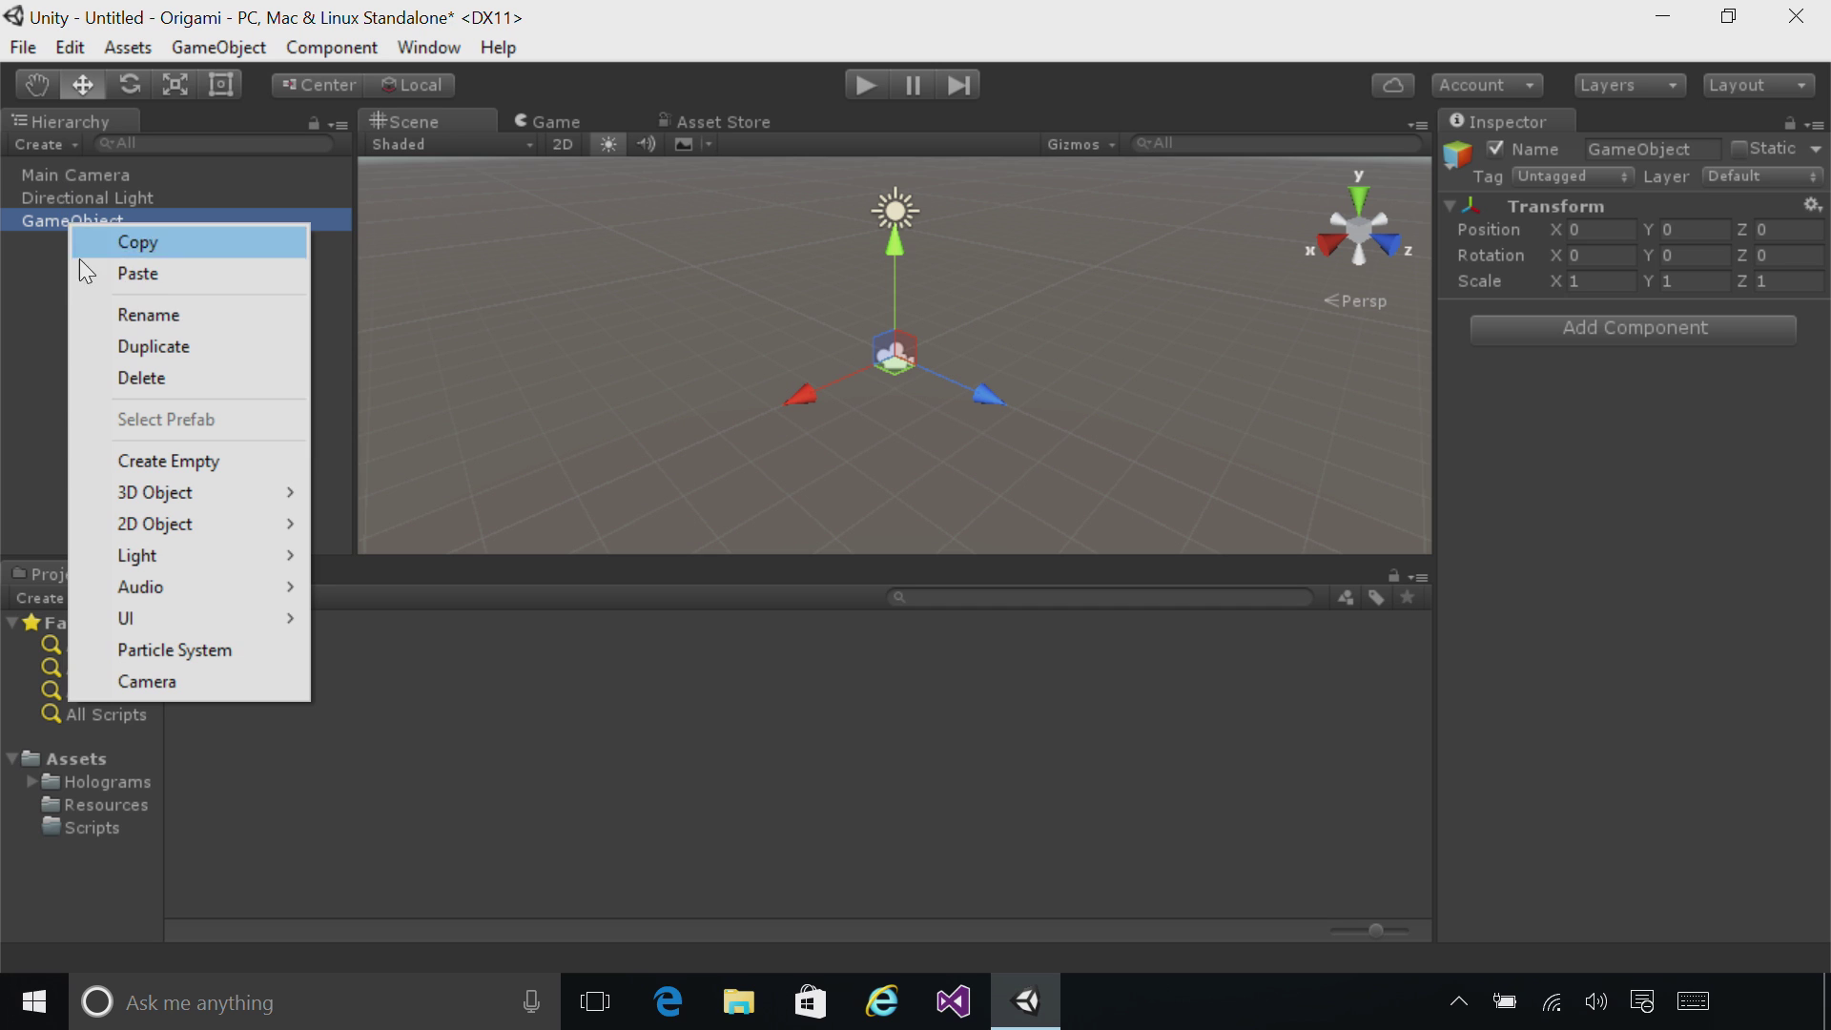
pyautogui.click(105, 315)
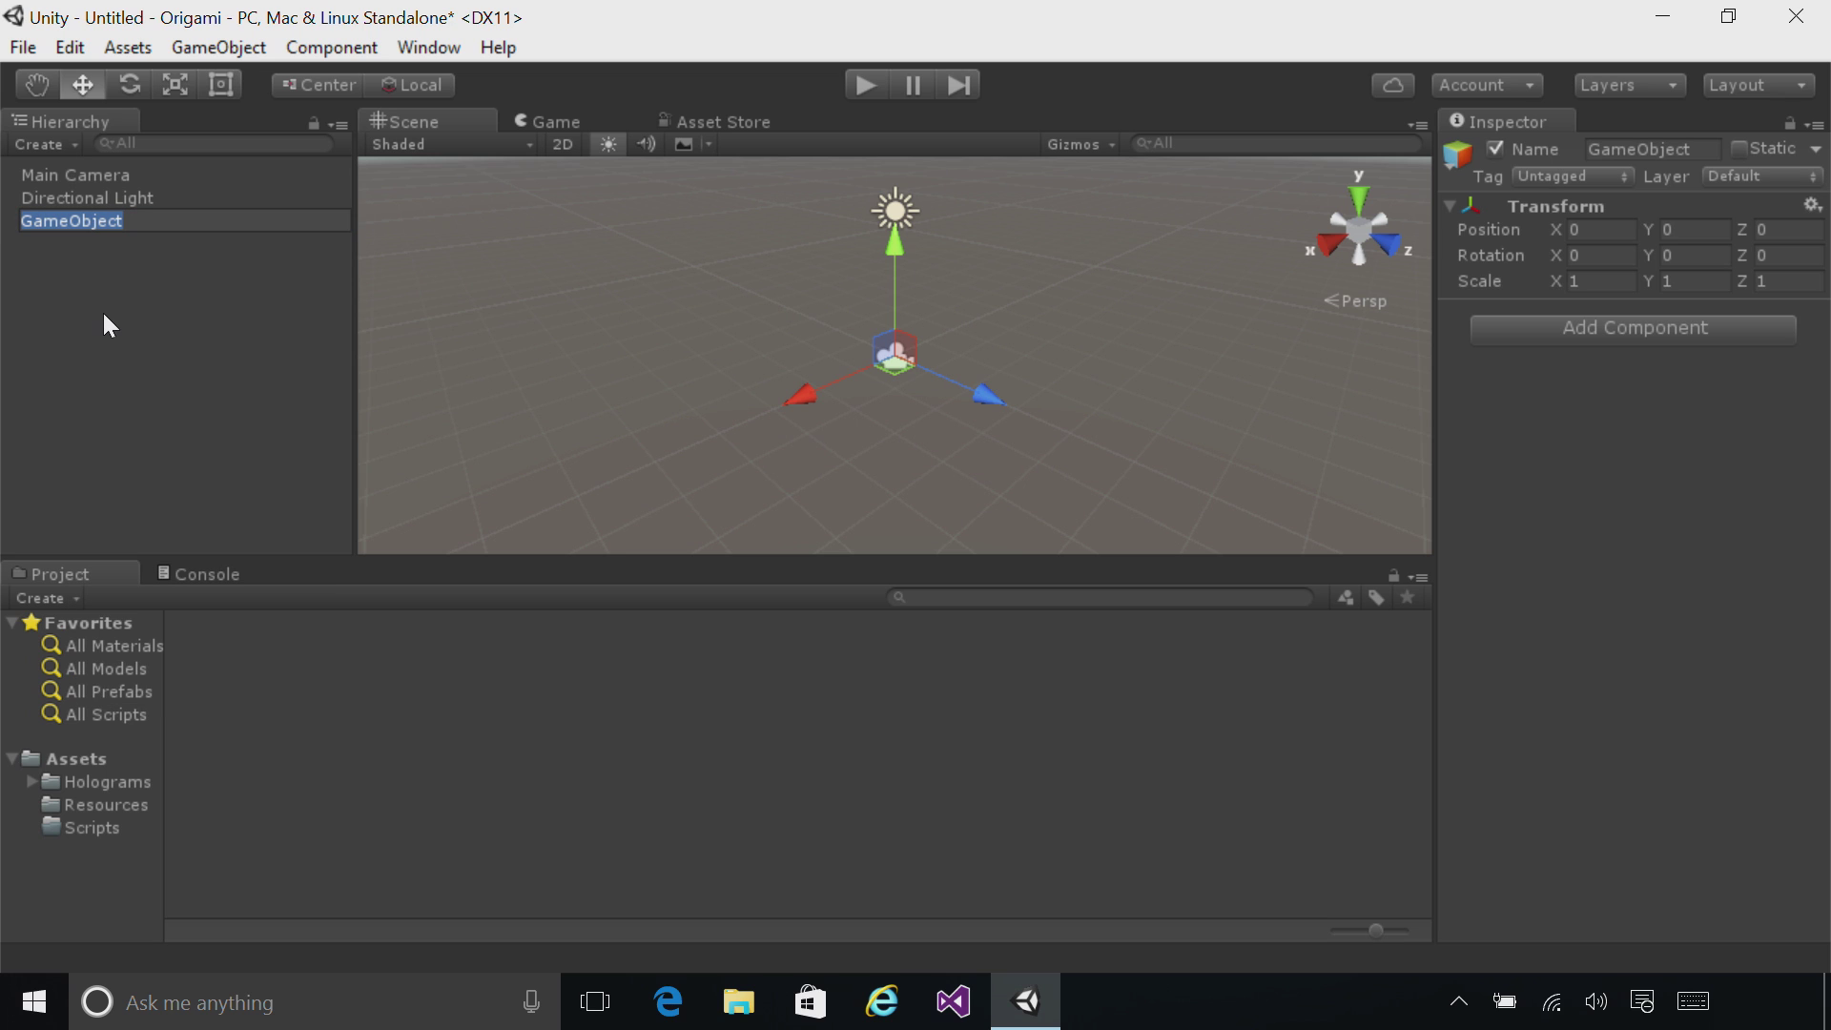
pyautogui.write('OrigamiCollection')
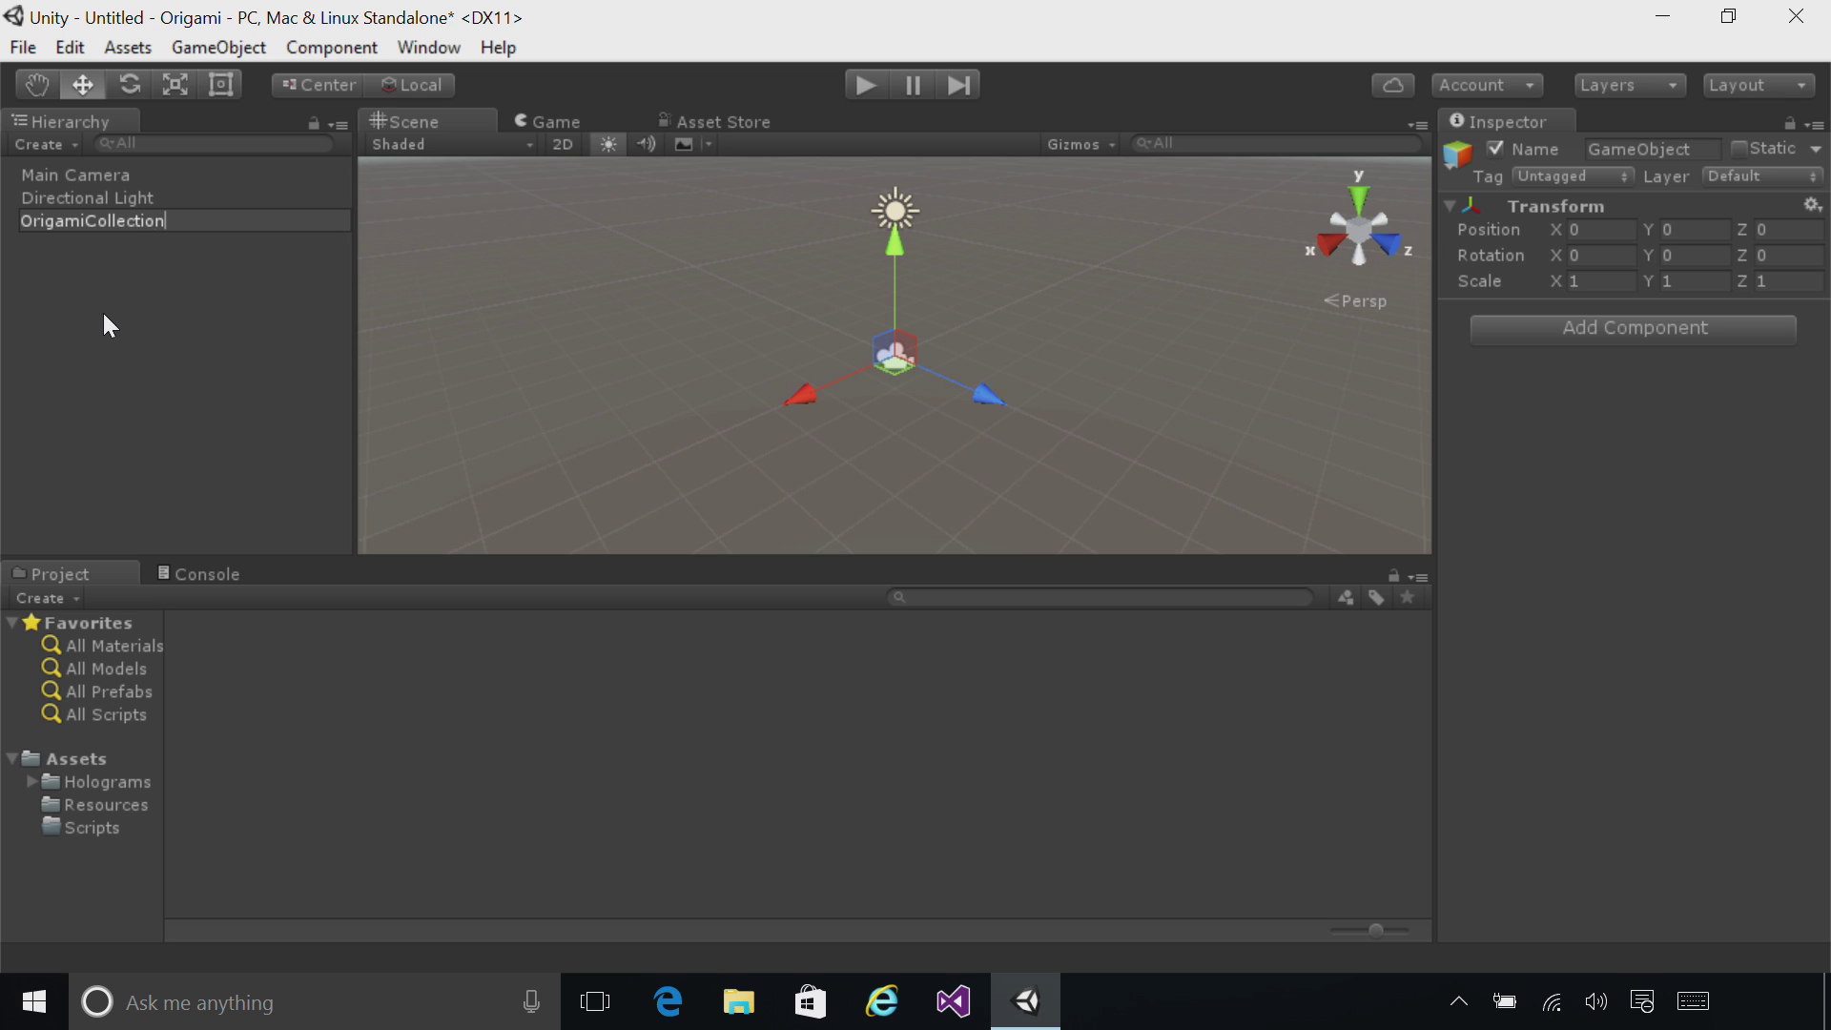
pyautogui.press('Return')
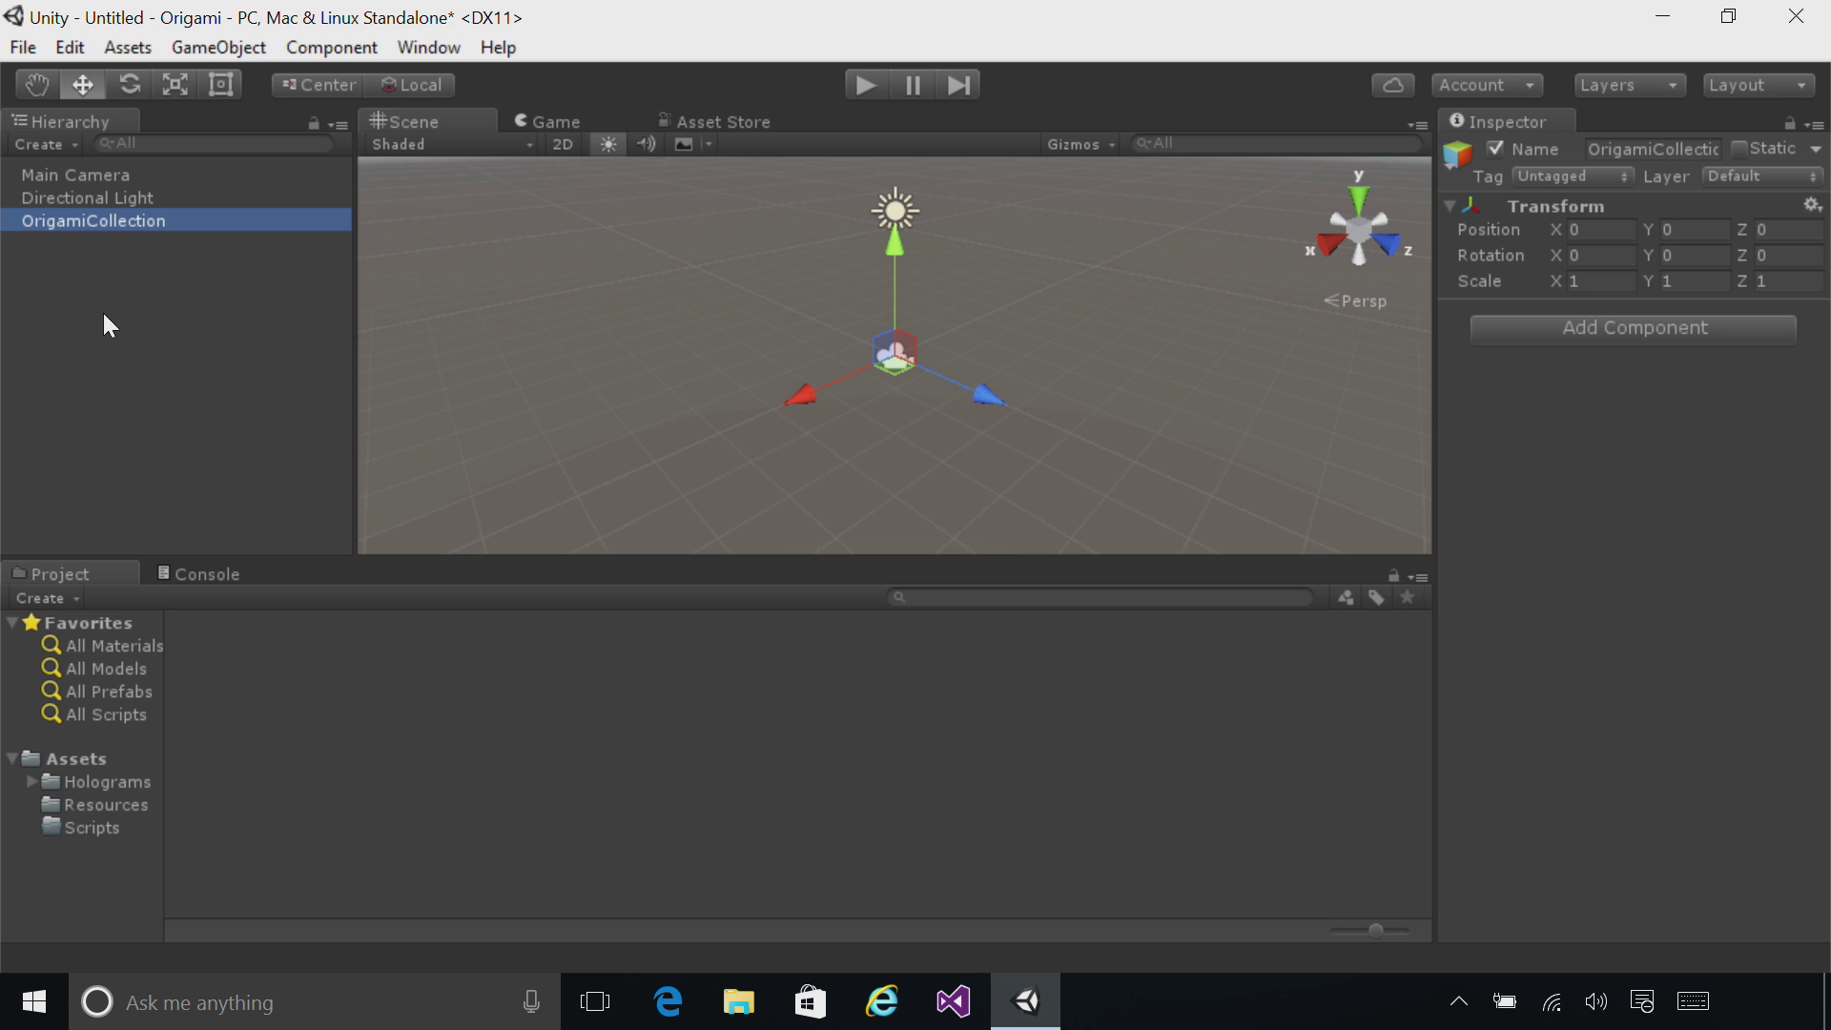
# - Add the Stage, Sphere1 and Sphere2 prefabs from the Holograms folder as children of OrigamiCollection
pyautogui.click(107, 782)
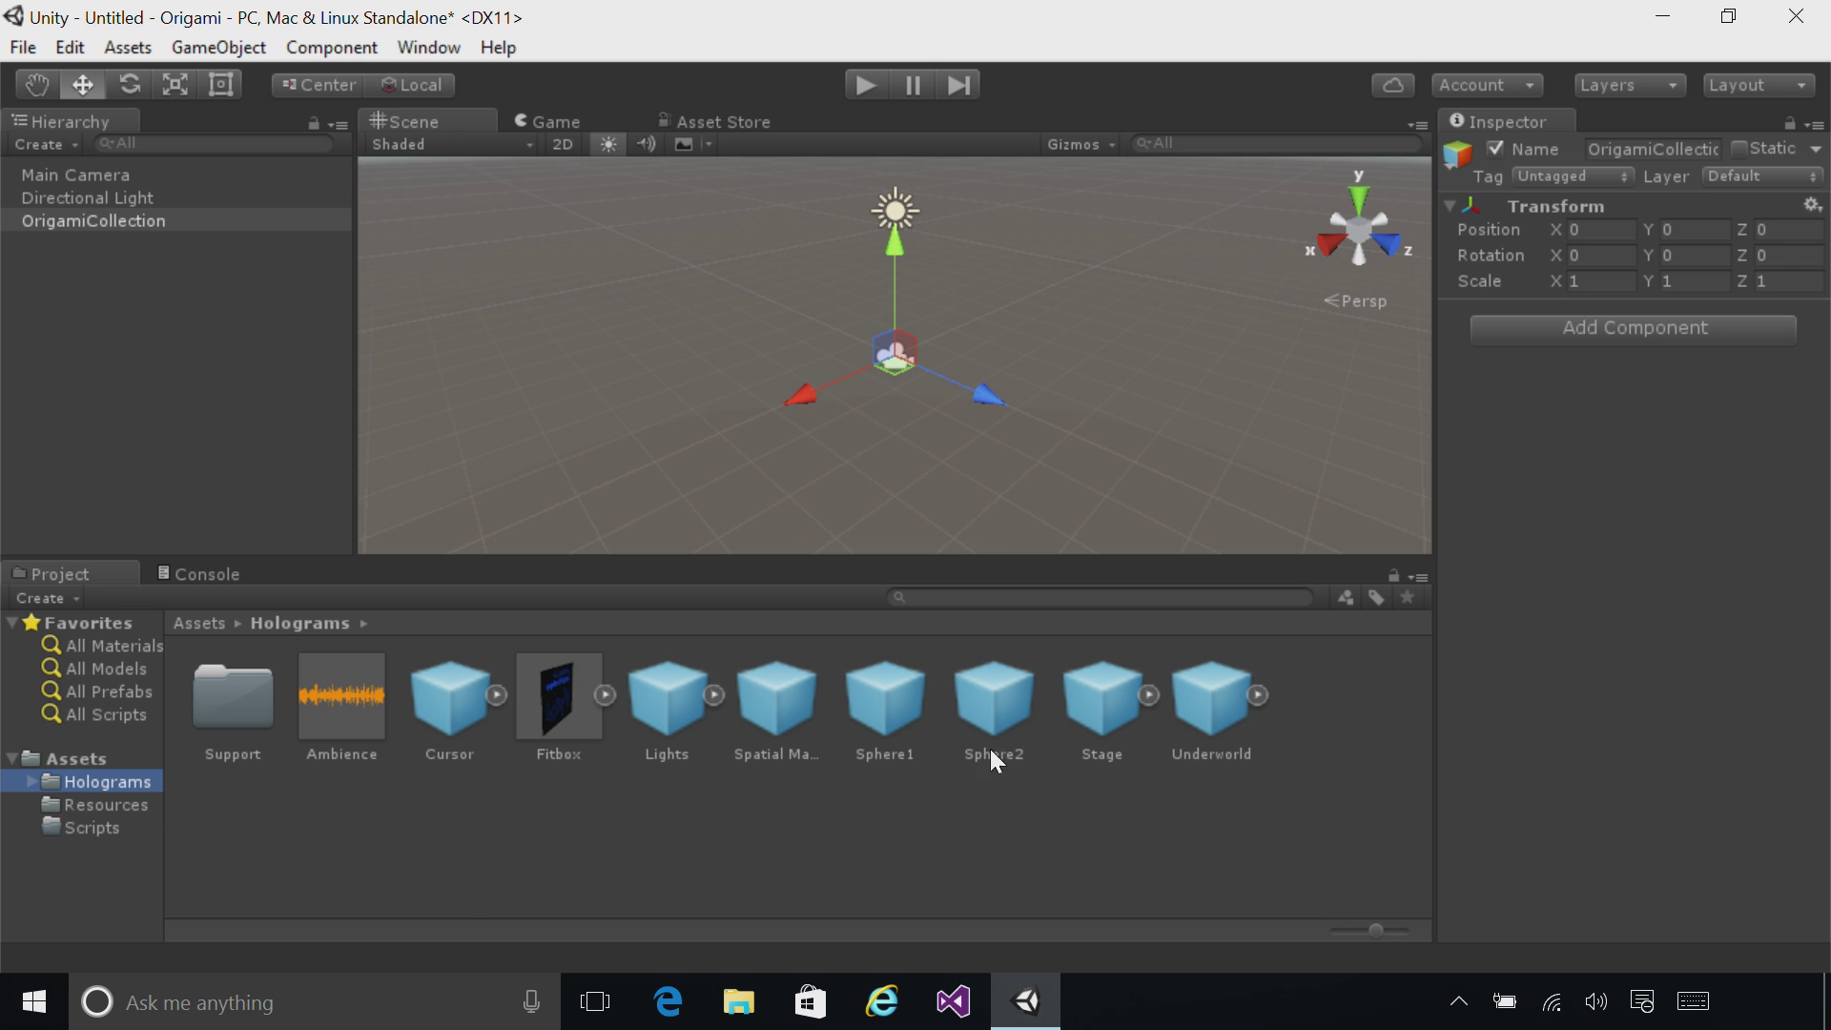
pyautogui.moveTo(1107, 681); pyautogui.dragTo(301, 450)
pyautogui.moveTo(145, 250); pyautogui.dragTo(127, 222)
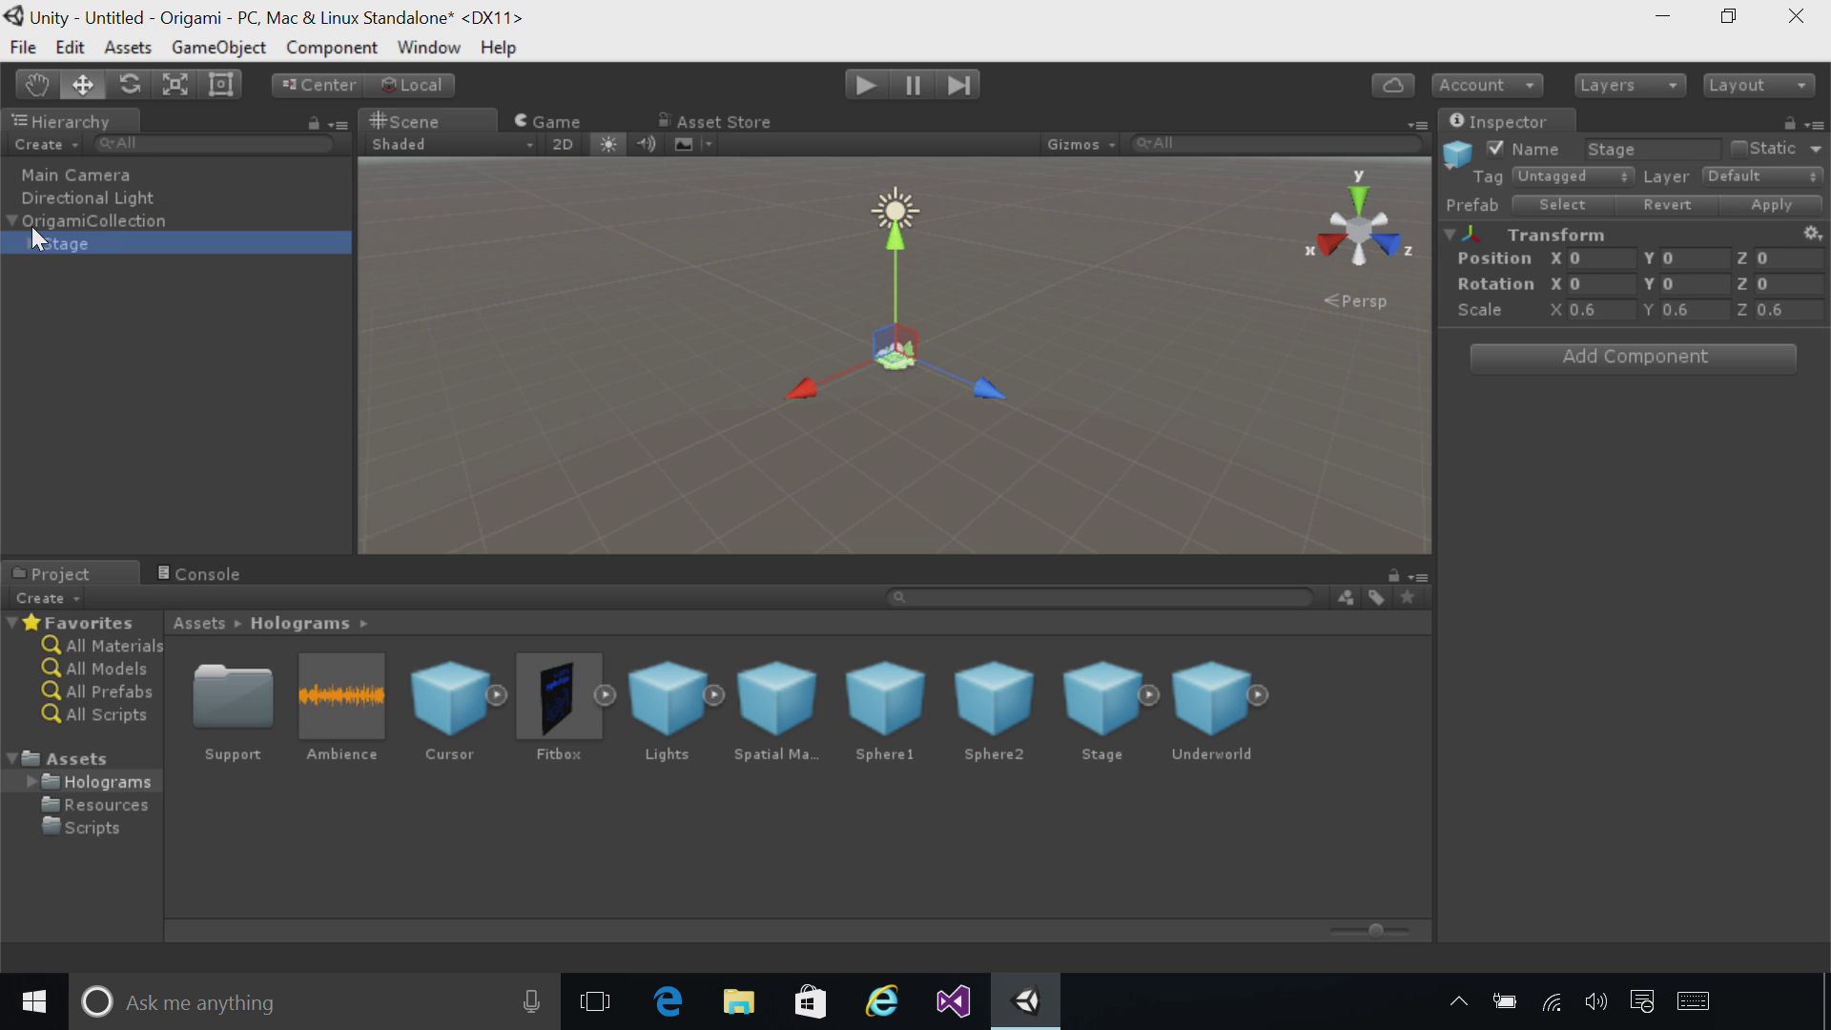
pyautogui.moveTo(877, 703); pyautogui.dragTo(187, 222)
pyautogui.moveTo(1029, 702); pyautogui.dragTo(155, 223)
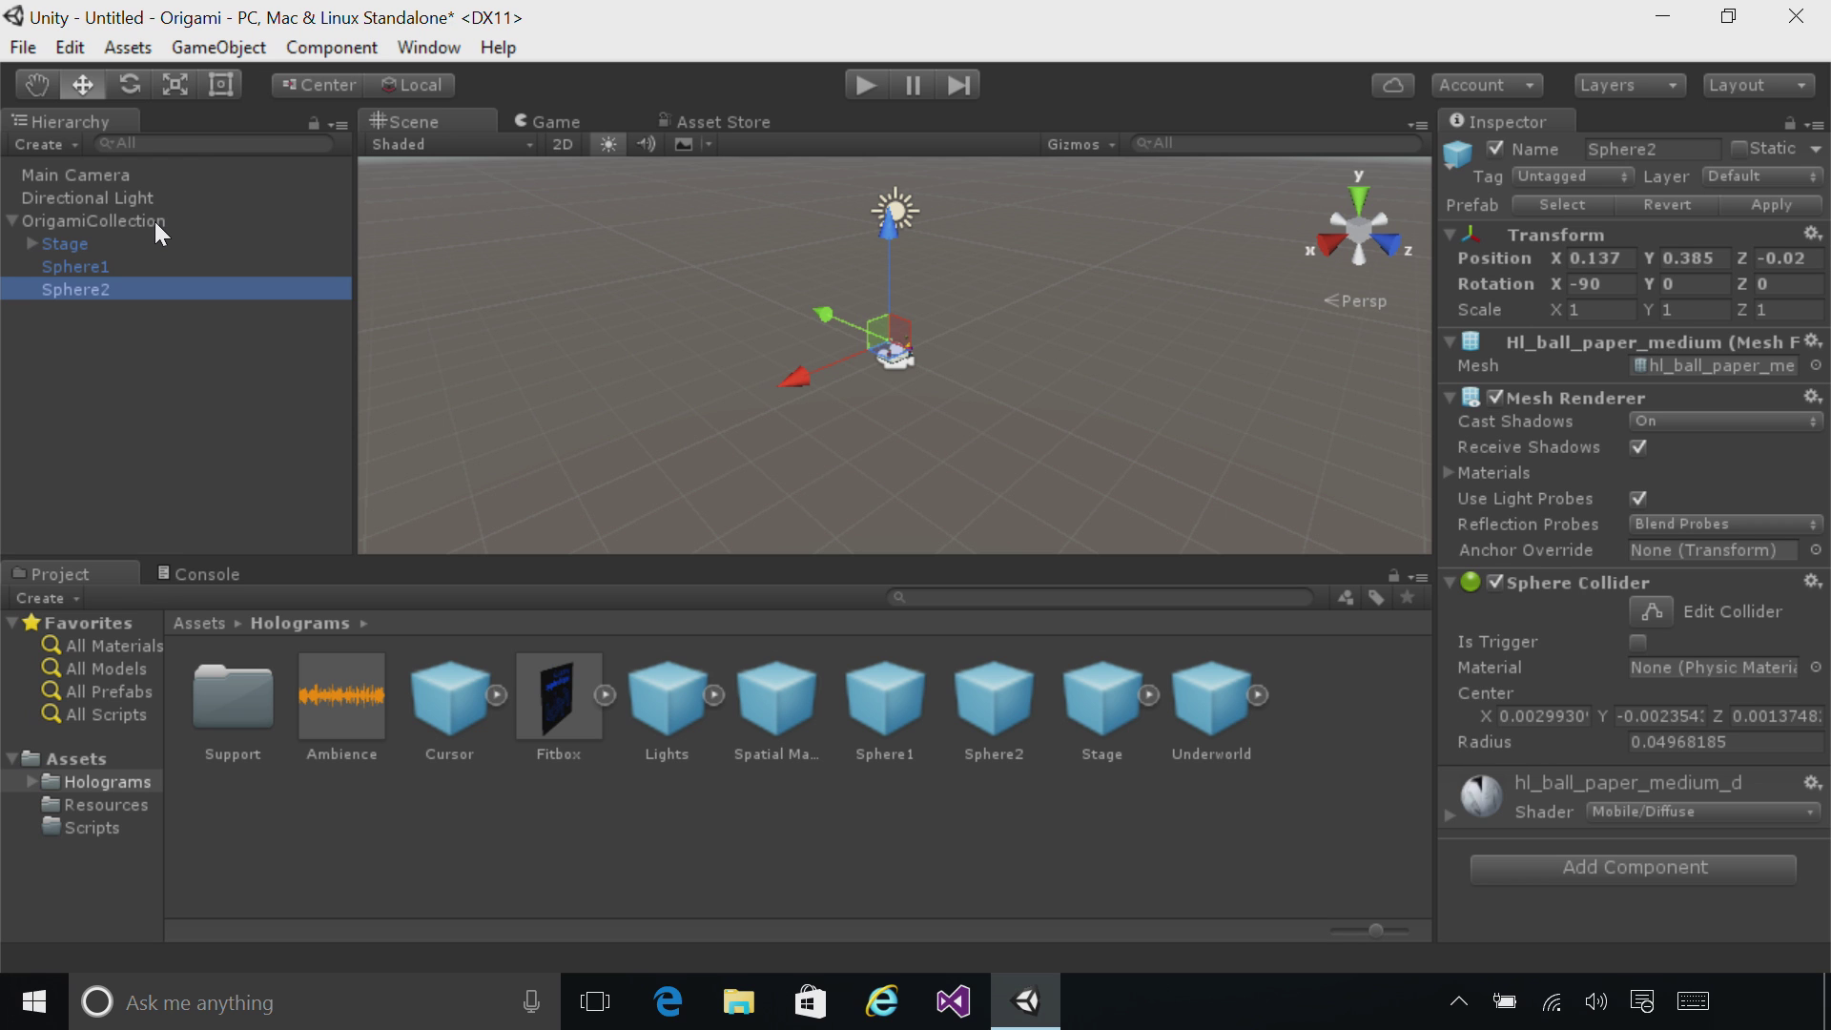
# - Delete the Directional Light and add the Lights prefab from the Holograms folder at the scene's root level
pyautogui.click(162, 200)
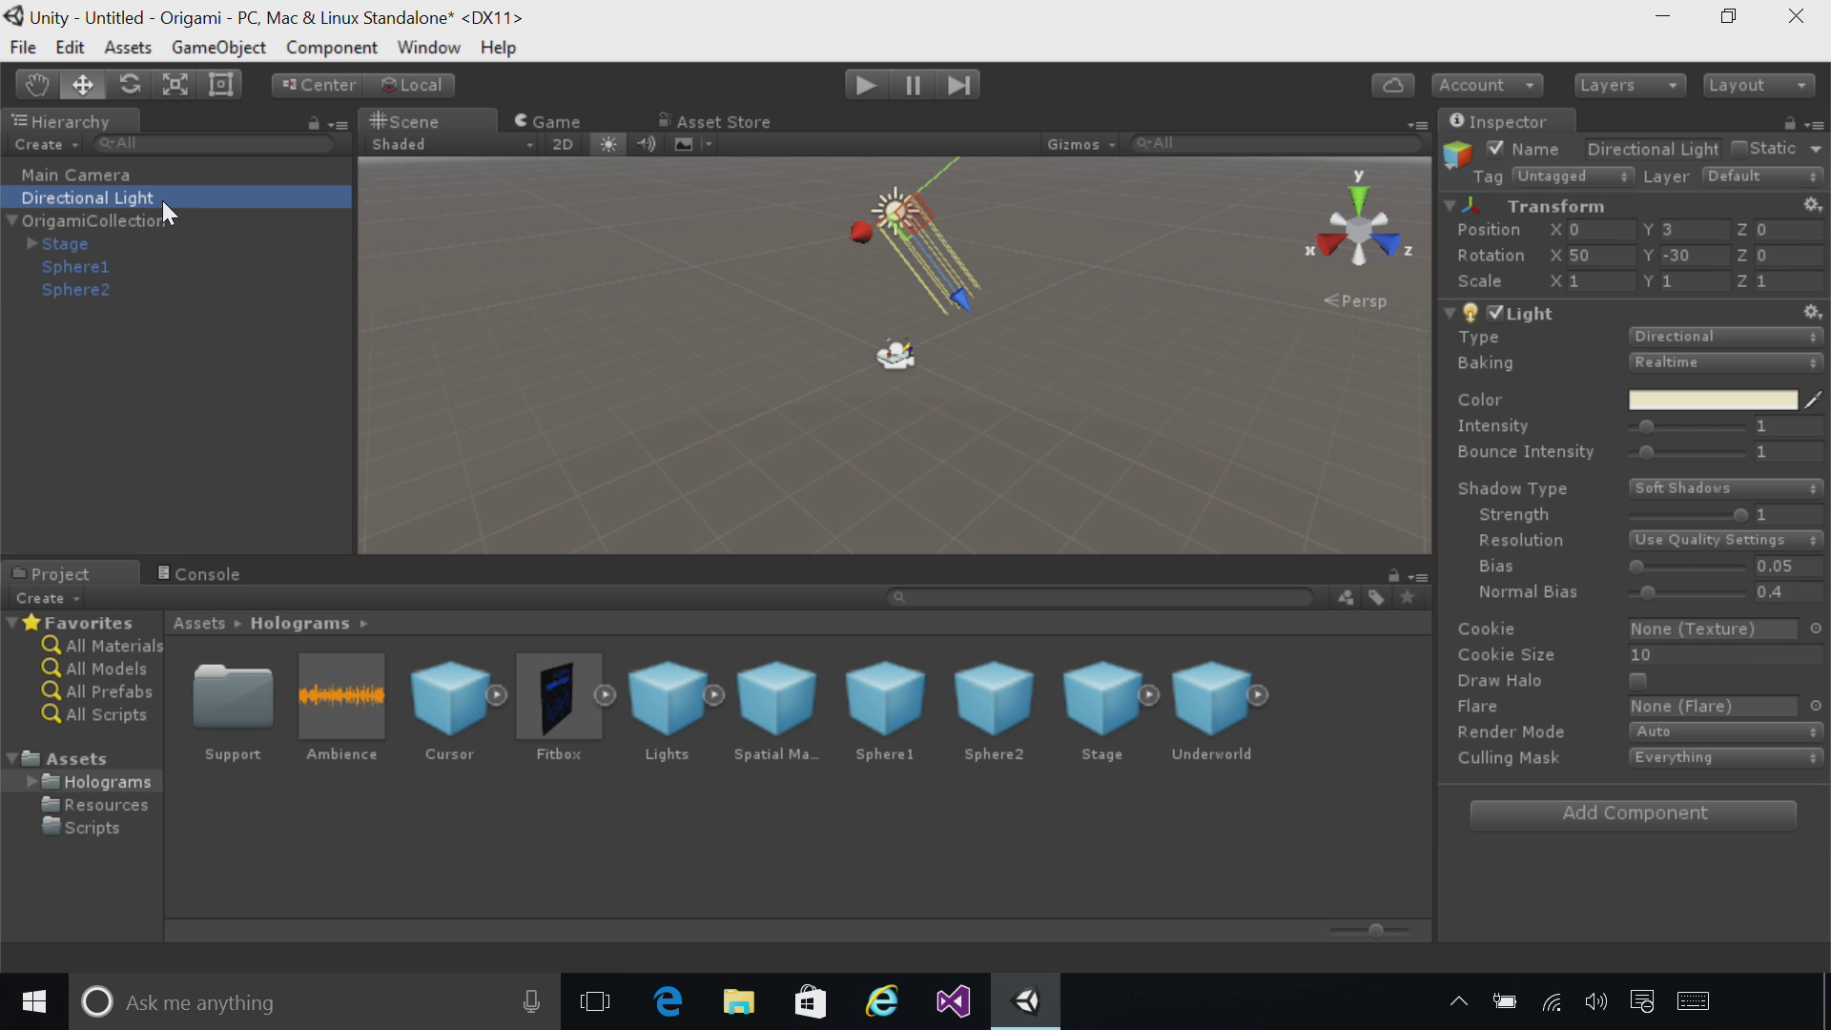
pyautogui.rightClick(162, 200)
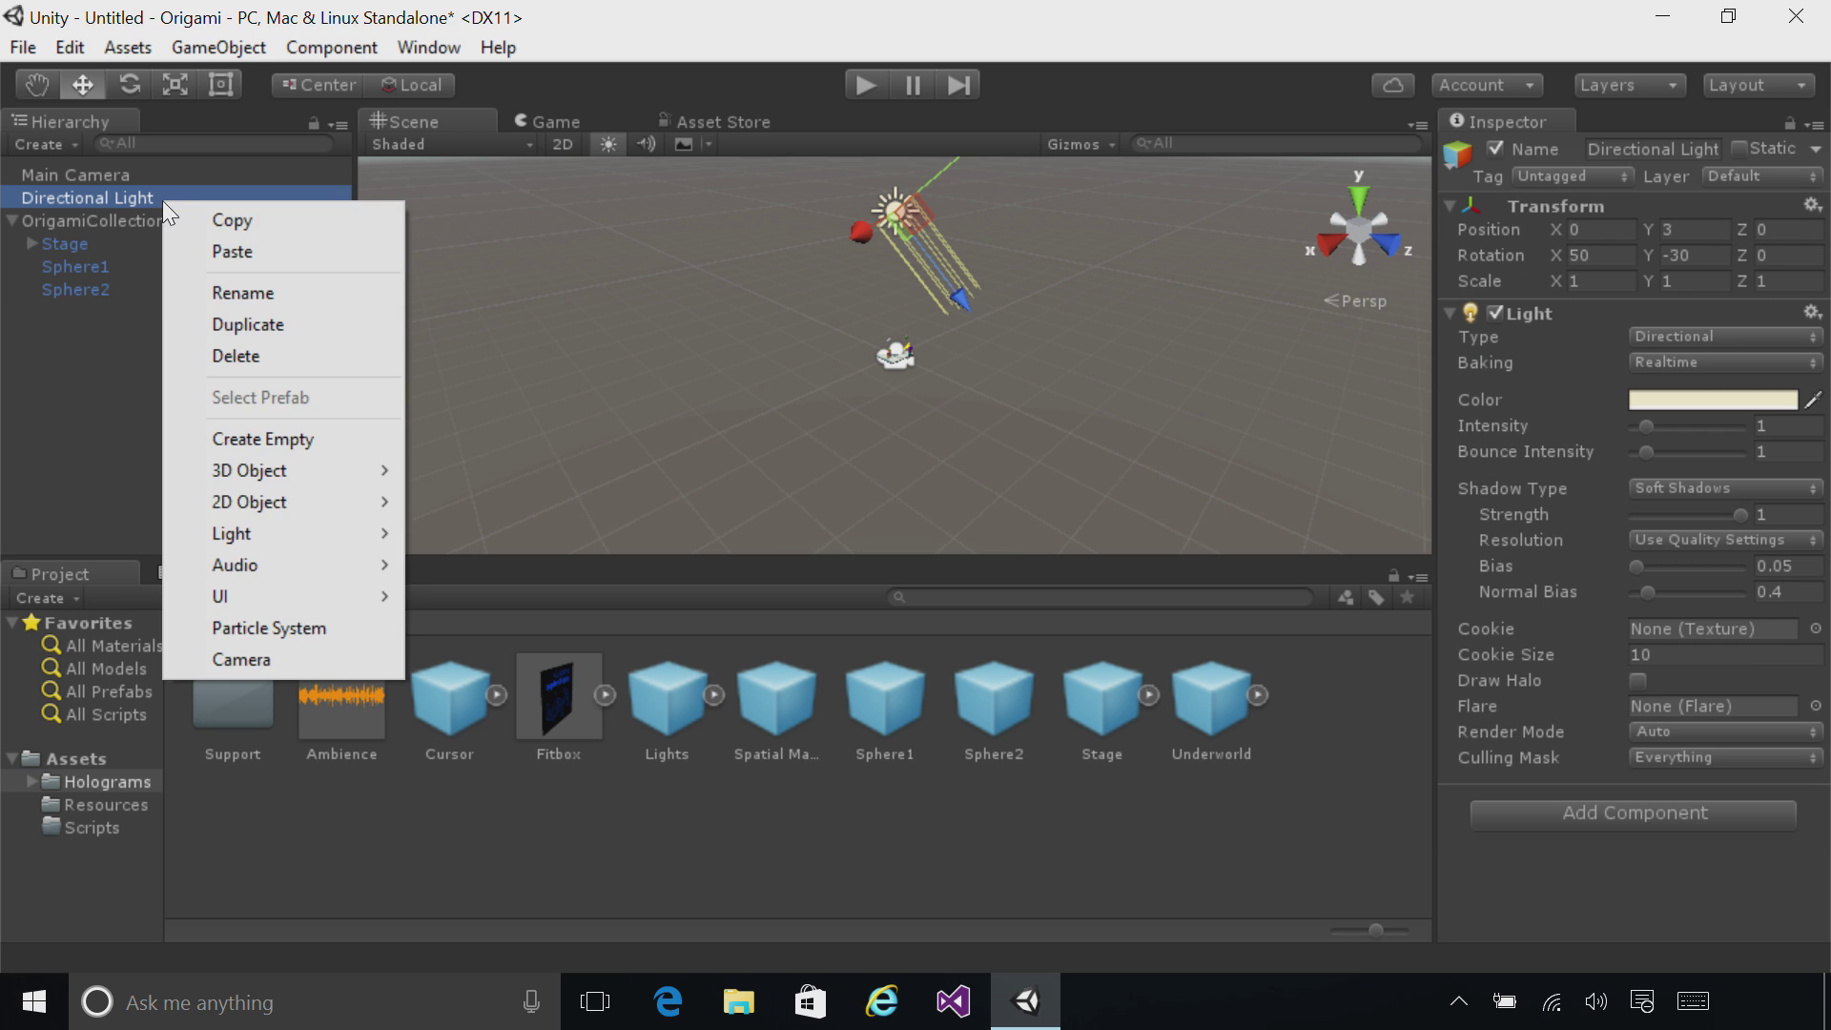
pyautogui.click(227, 355)
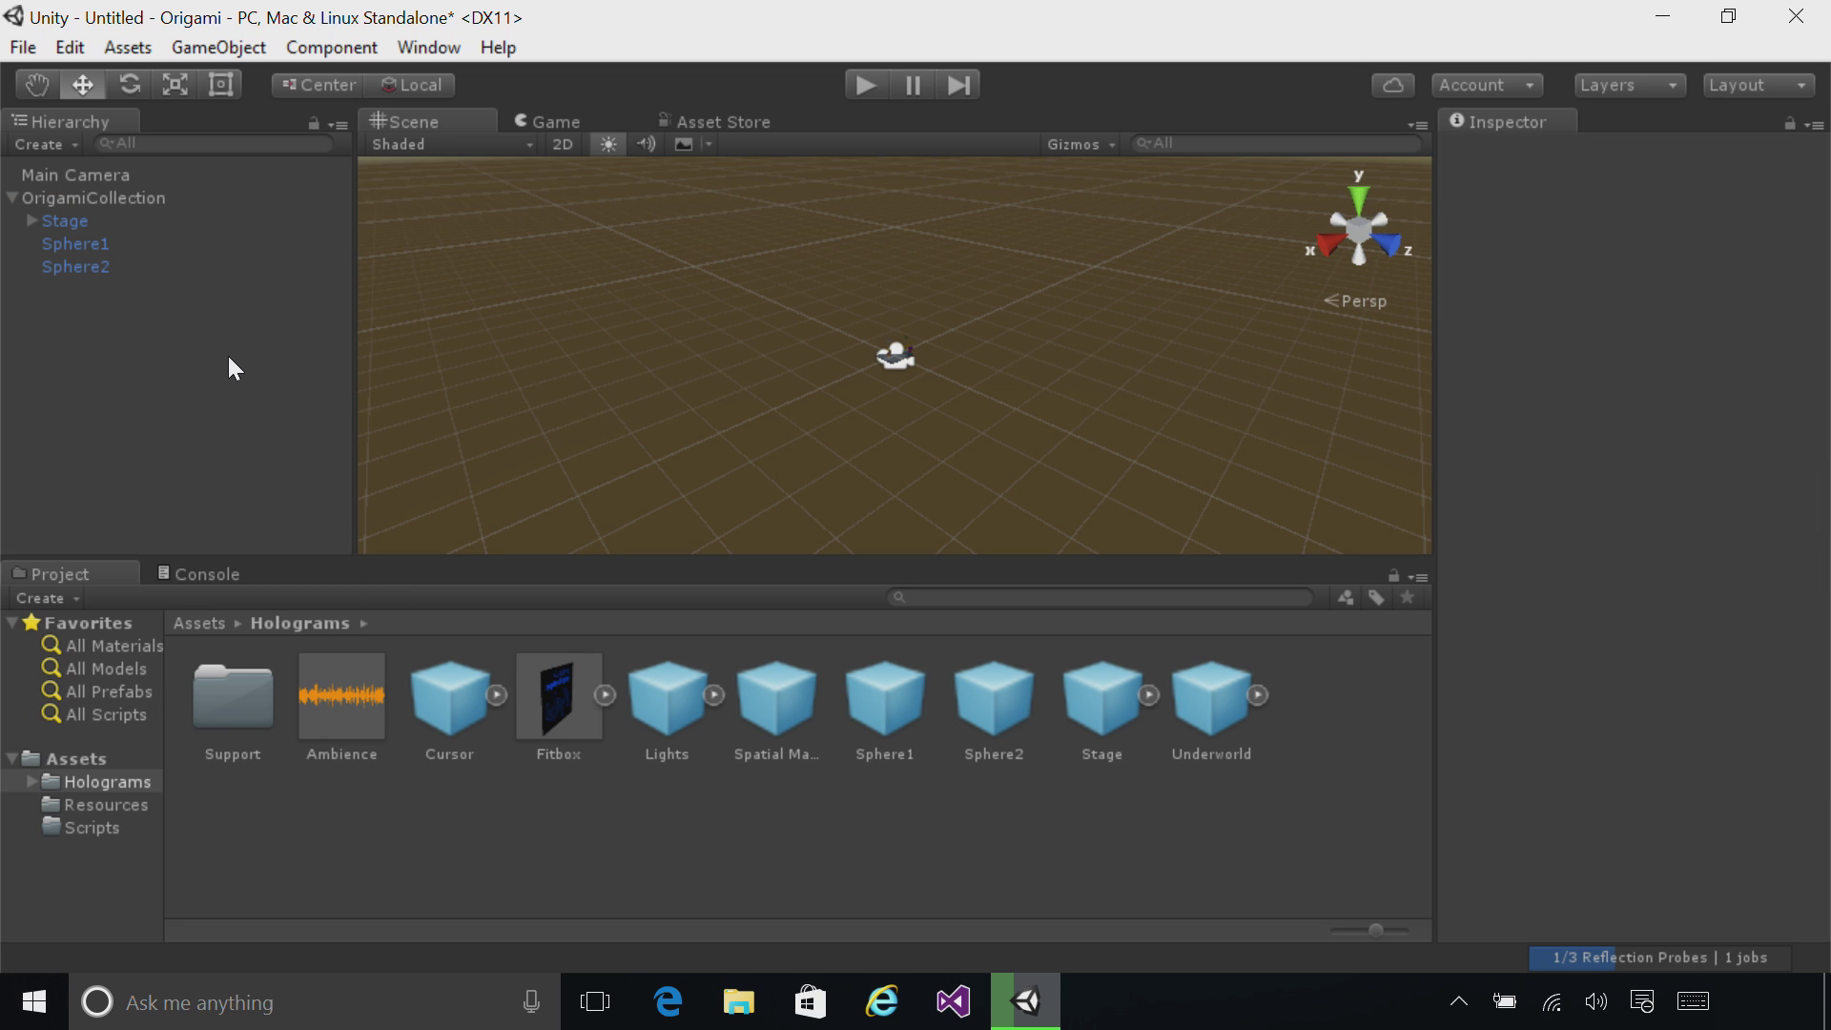
pyautogui.click(637, 677)
pyautogui.moveTo(661, 689); pyautogui.dragTo(174, 428)
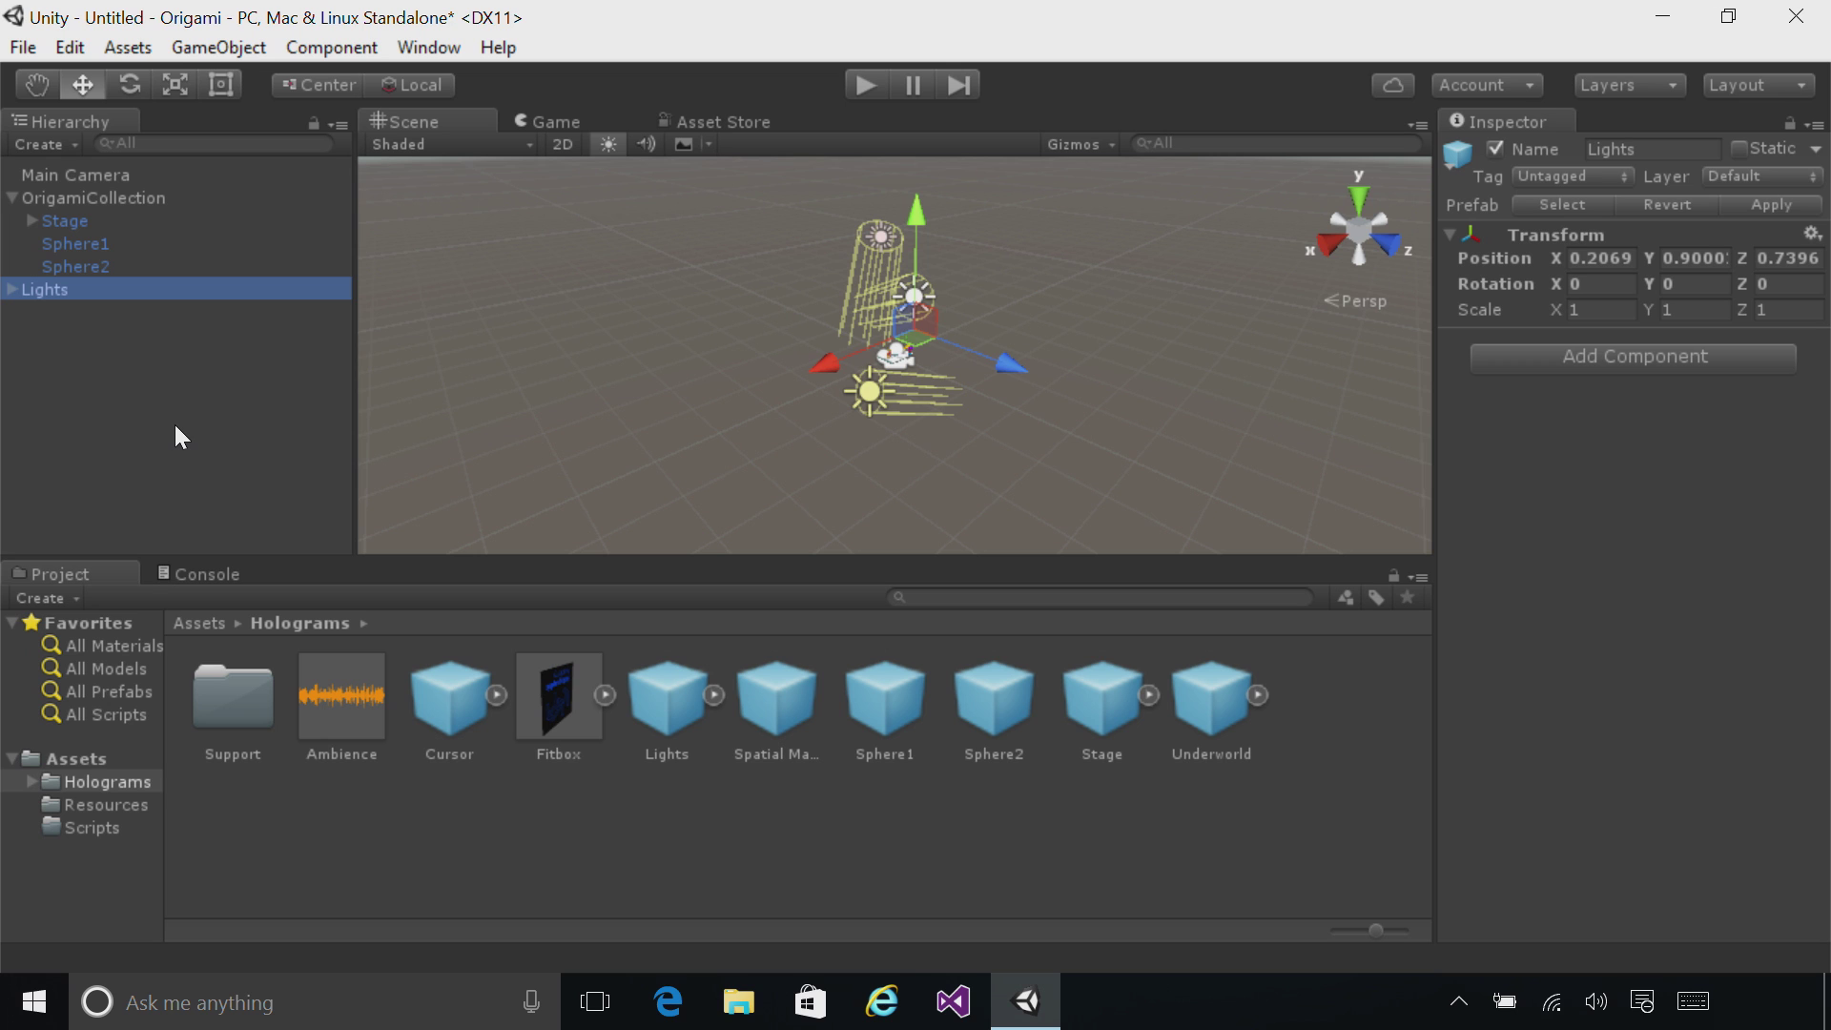
# - Set OrigamiCollection's position to Y -0.5 and Z 2.0, and play the scene to preview it
pyautogui.click(147, 199)
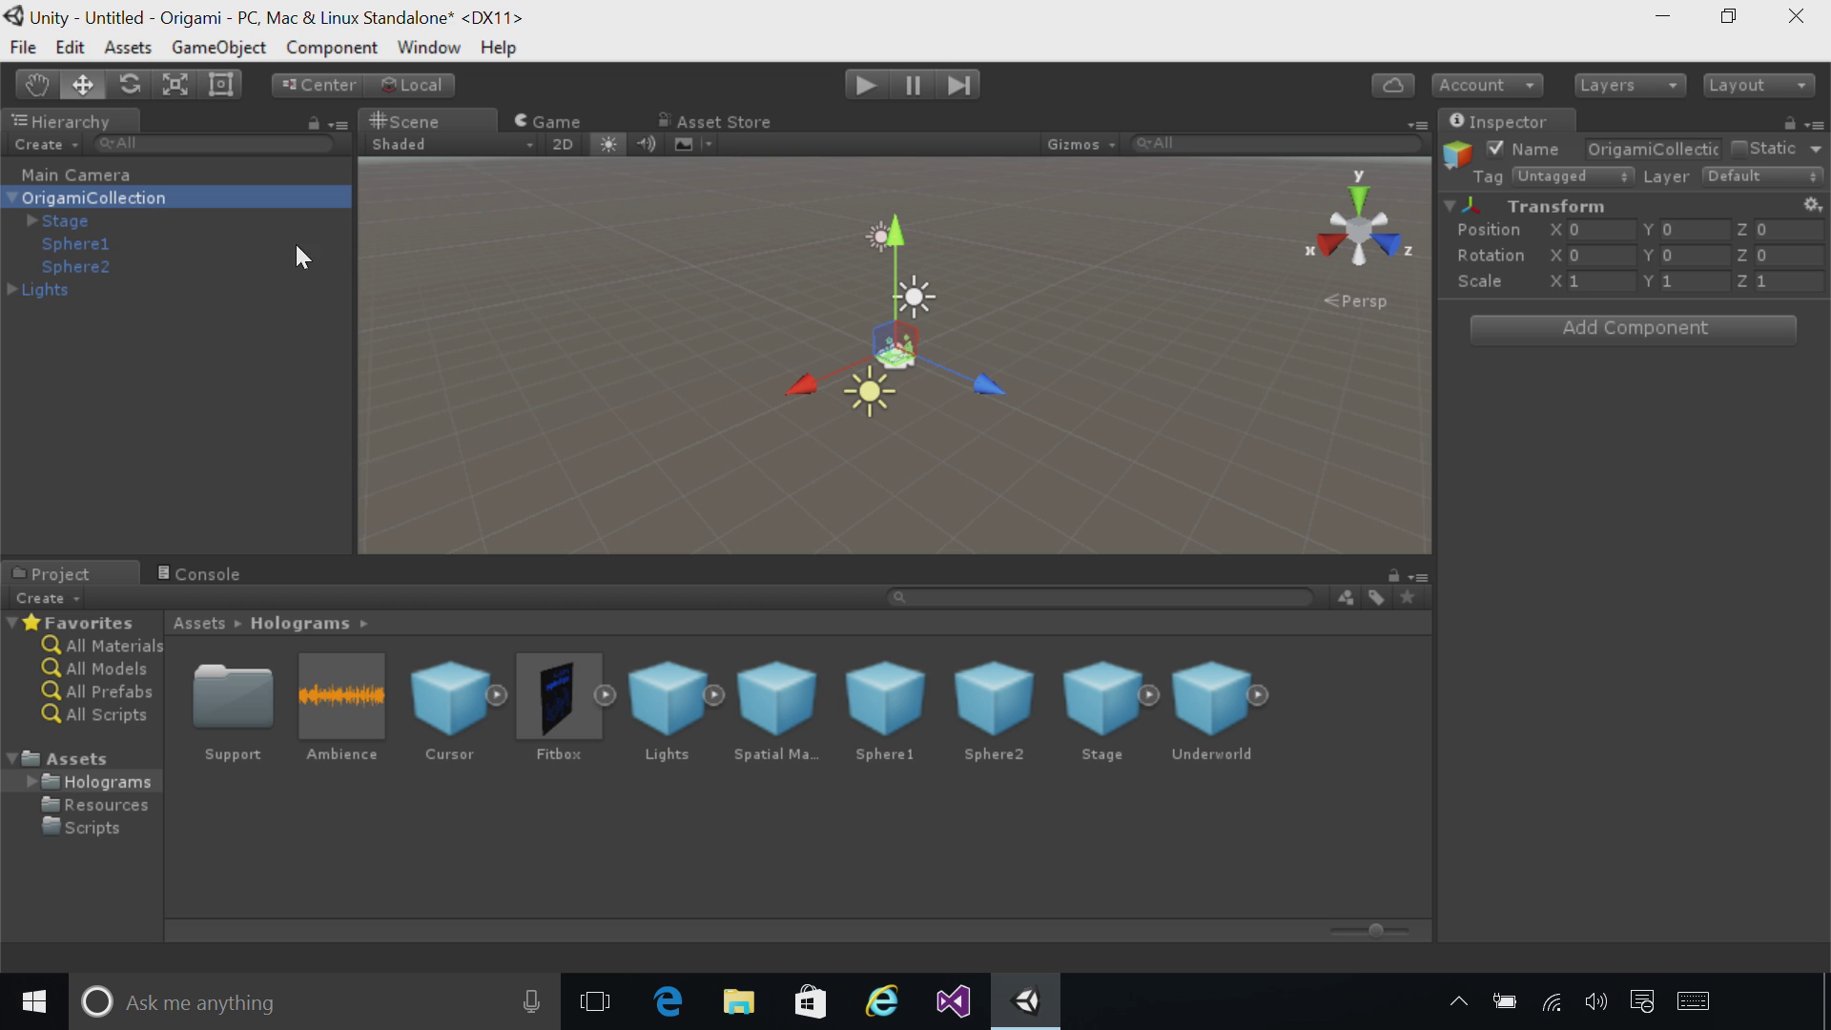
pyautogui.click(1699, 230)
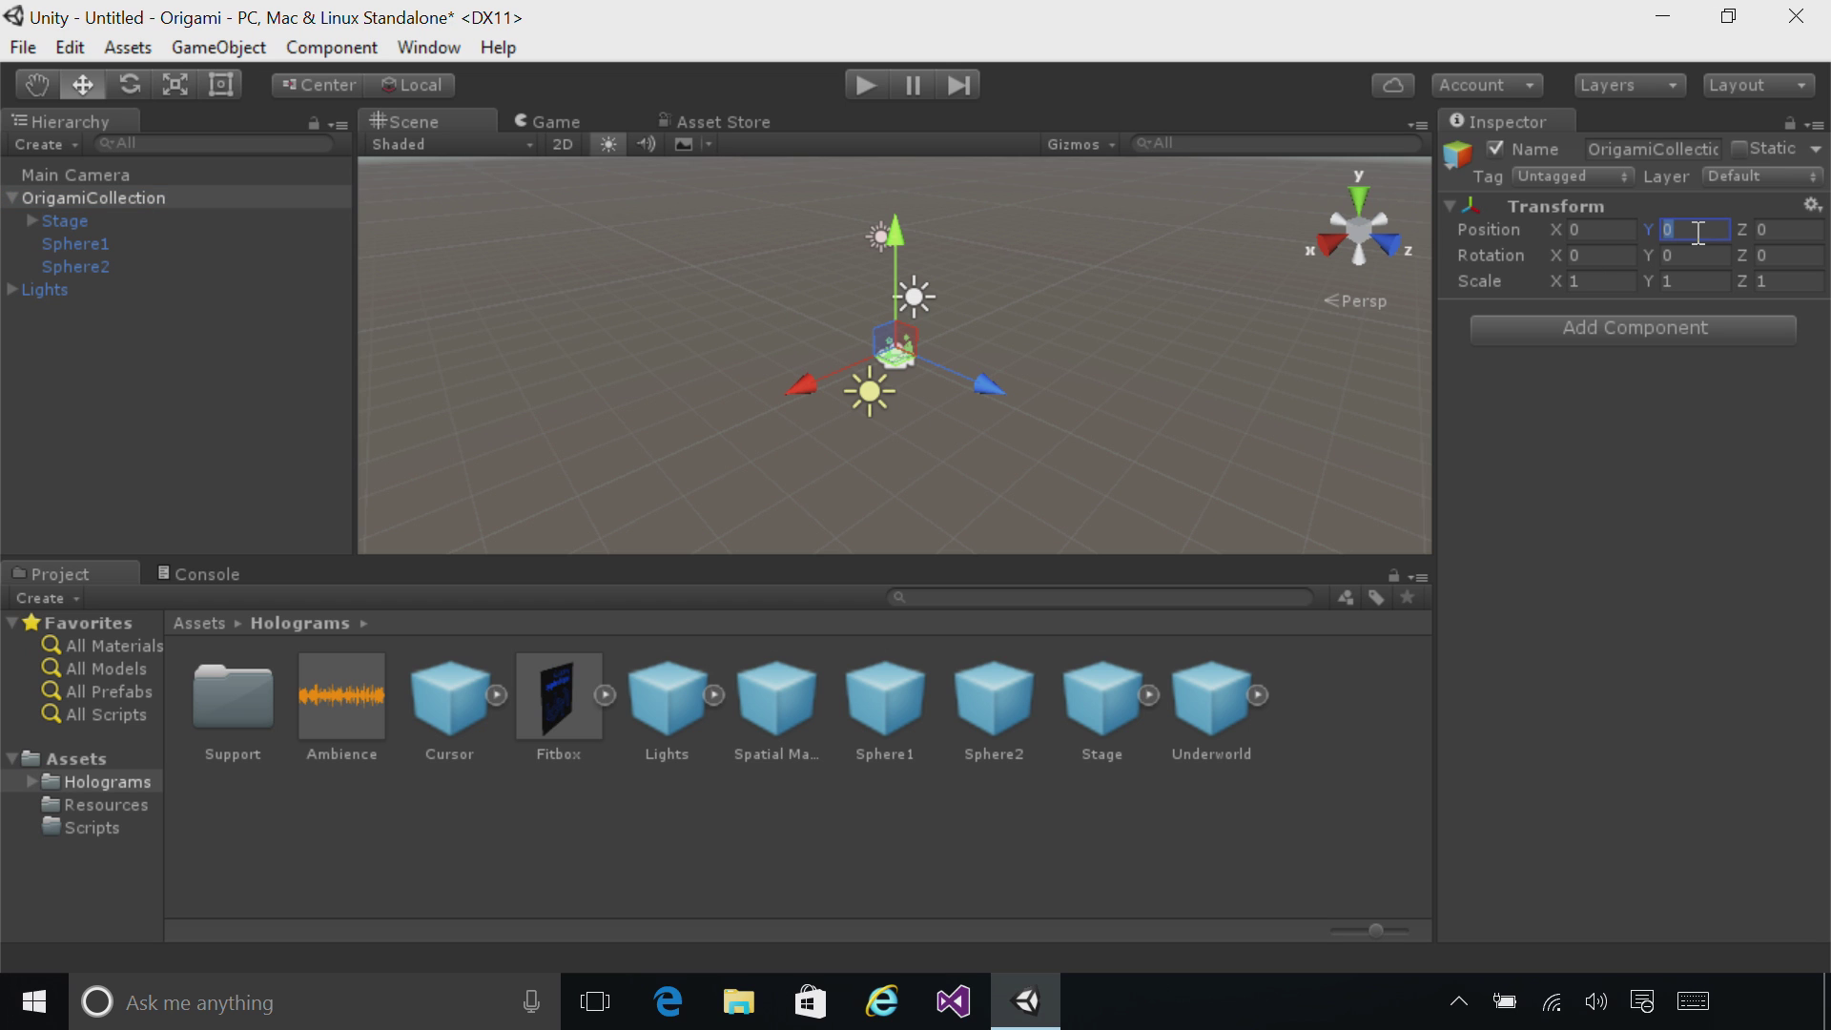
pyautogui.write('-0.5')
pyautogui.press('Tab')
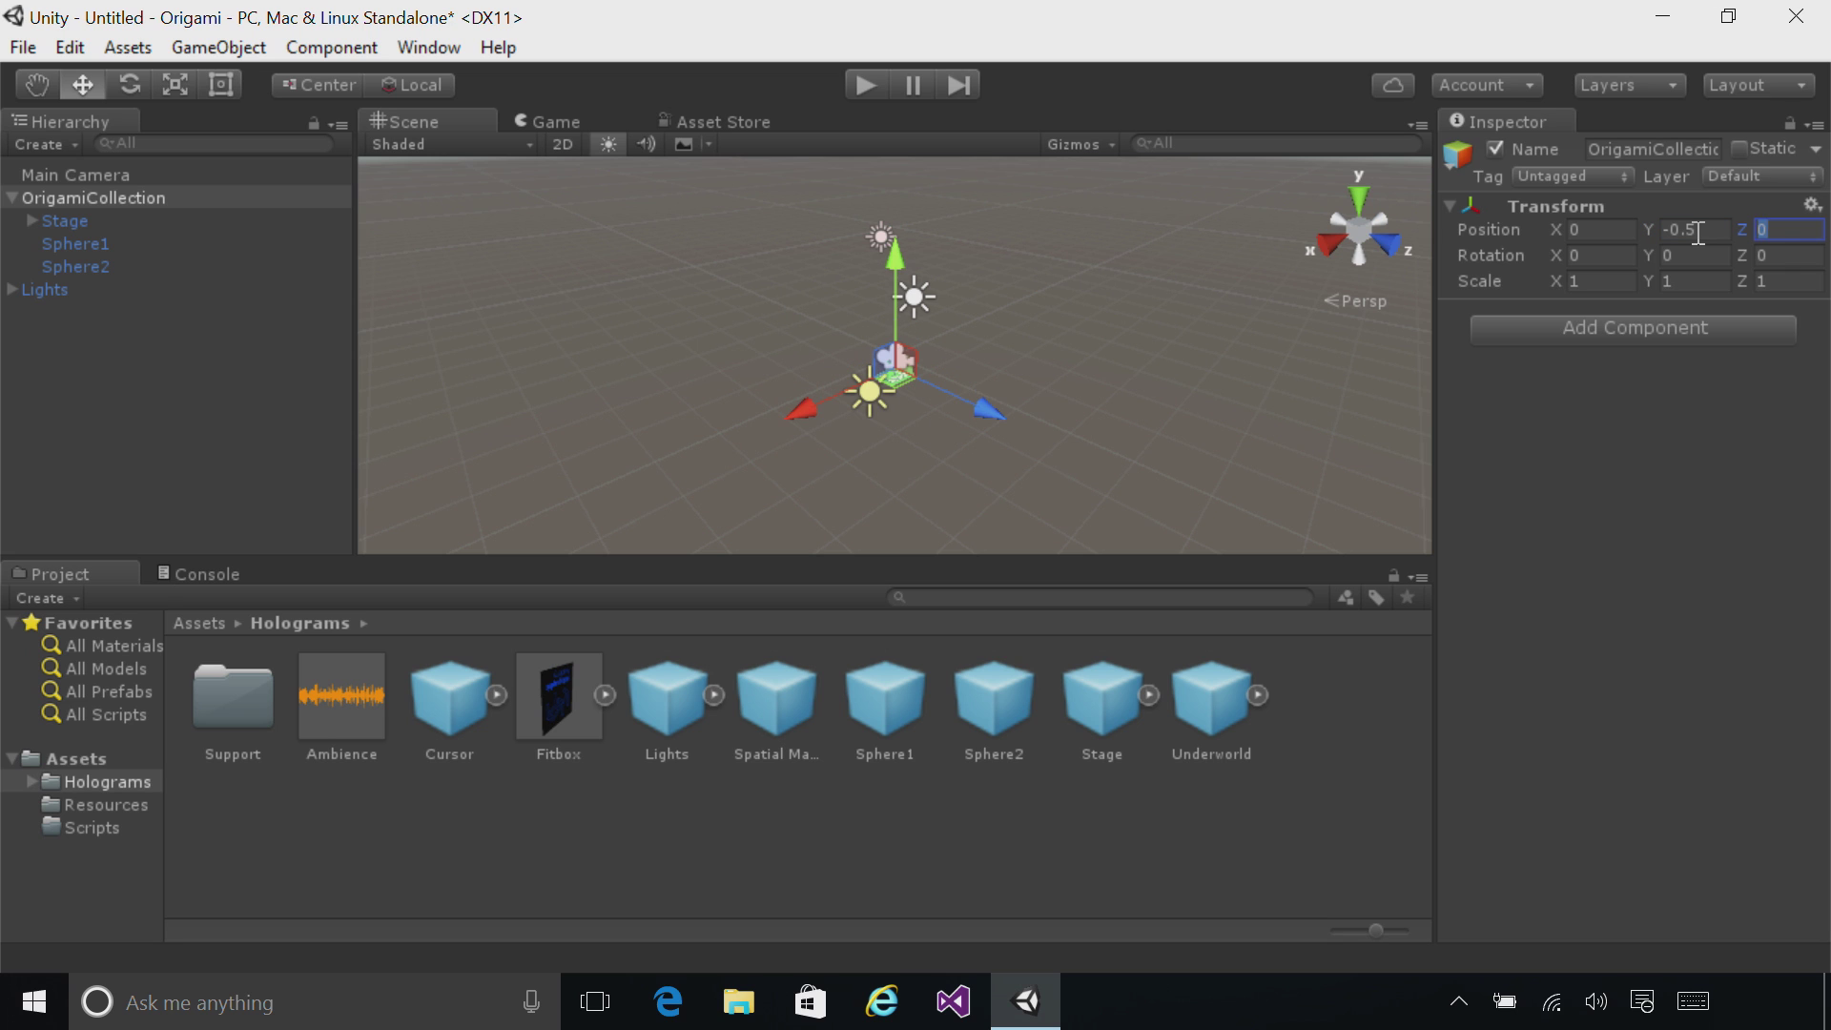
pyautogui.write('2.0')
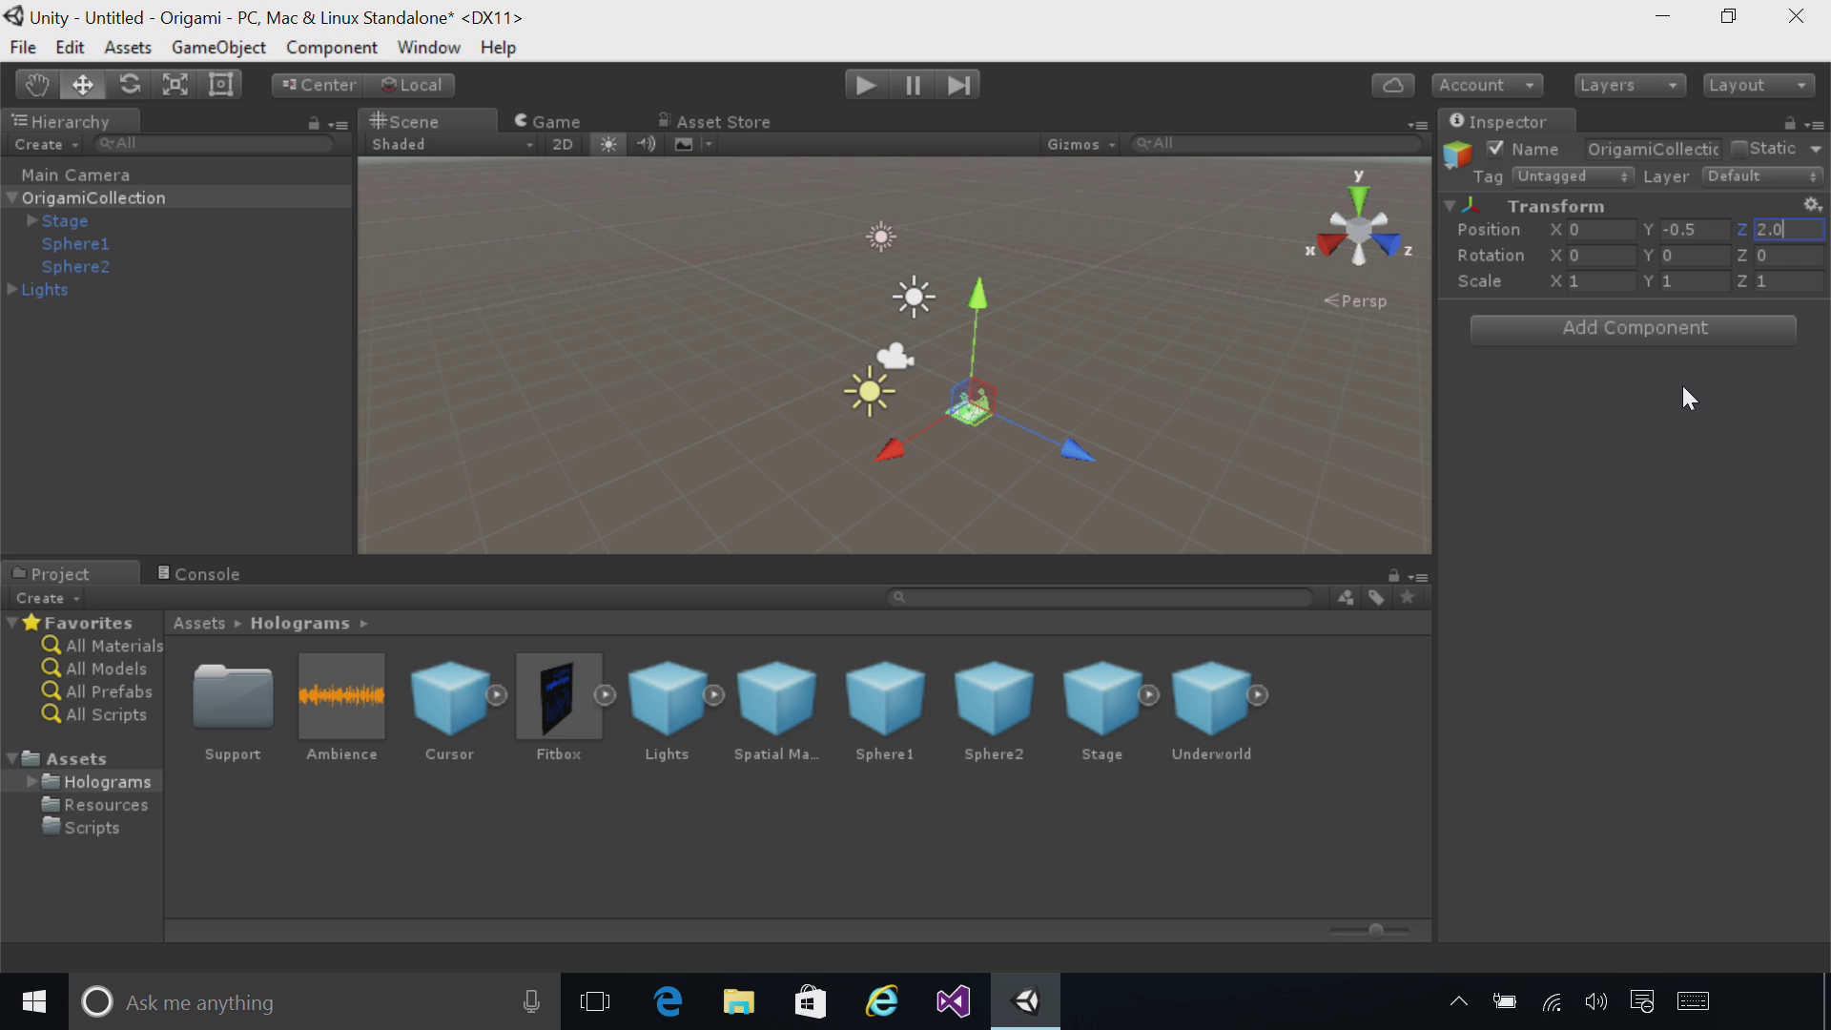
pyautogui.click(866, 86)
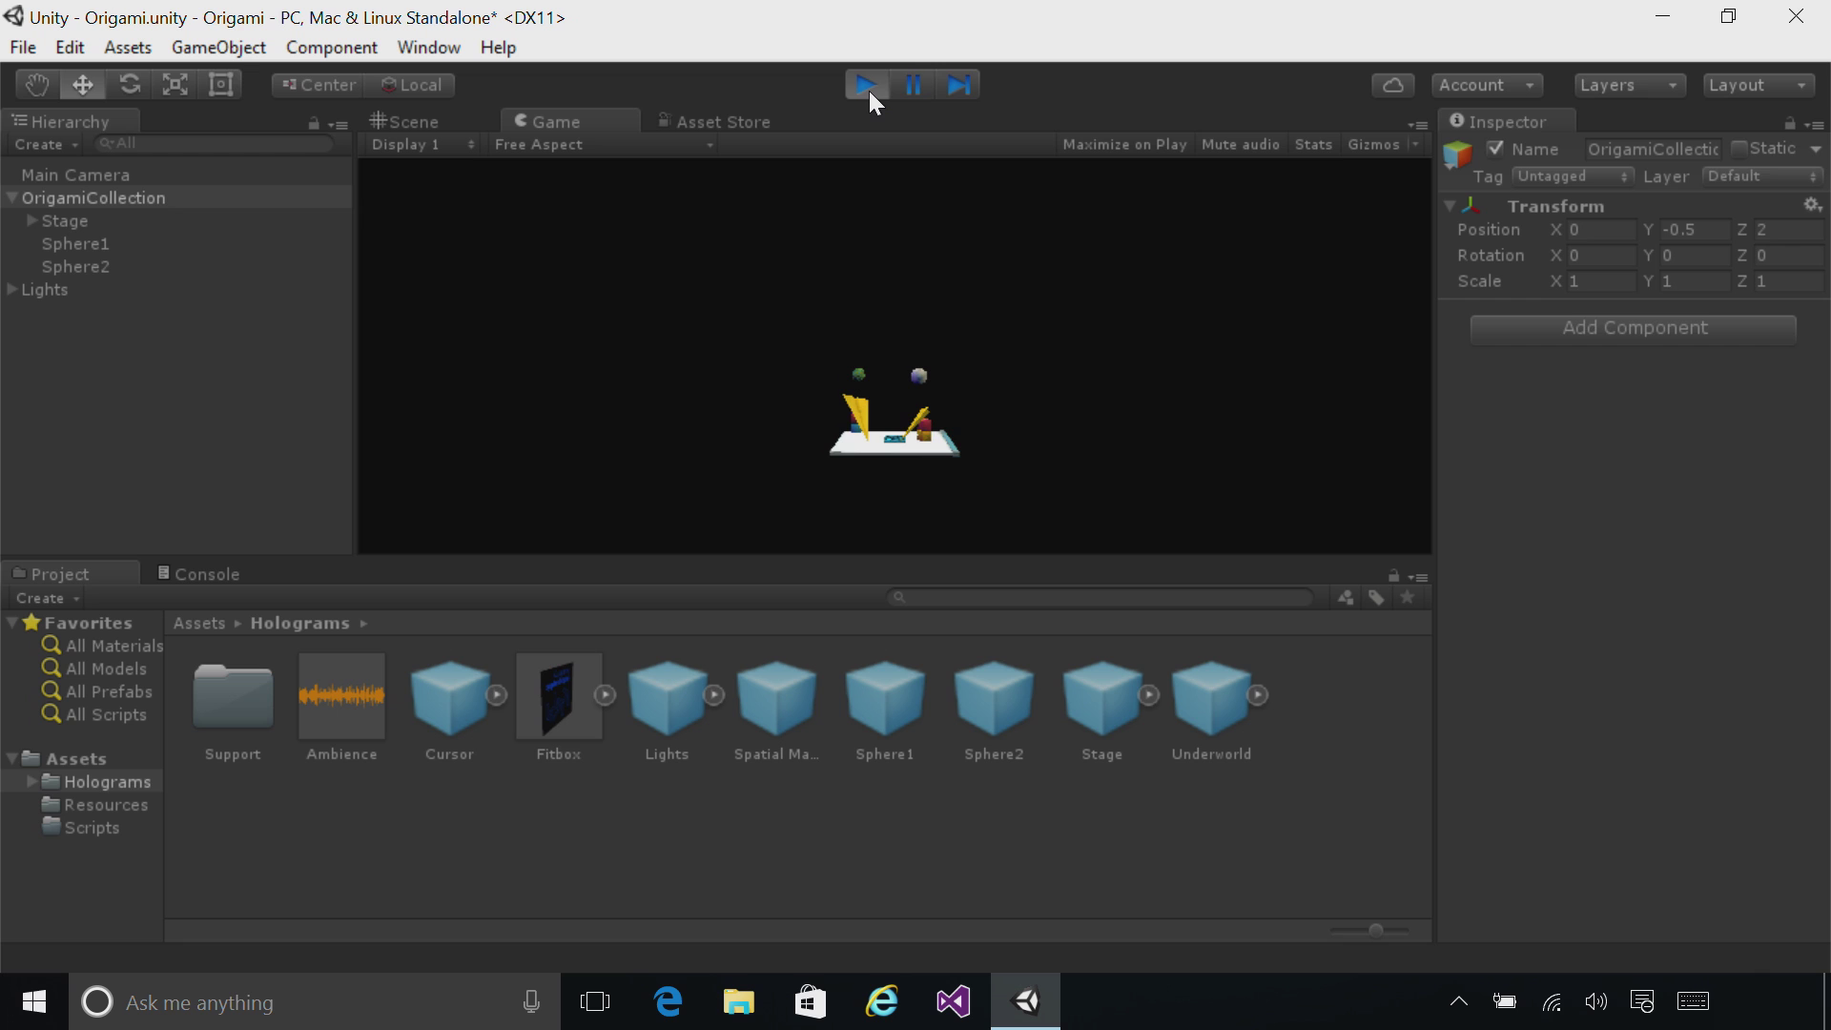
# - Stop the preview and configure the build settings for Windows Store with SDK Universal 10, UWP build type D3D and Unity C# Projects enabled
pyautogui.click(867, 86)
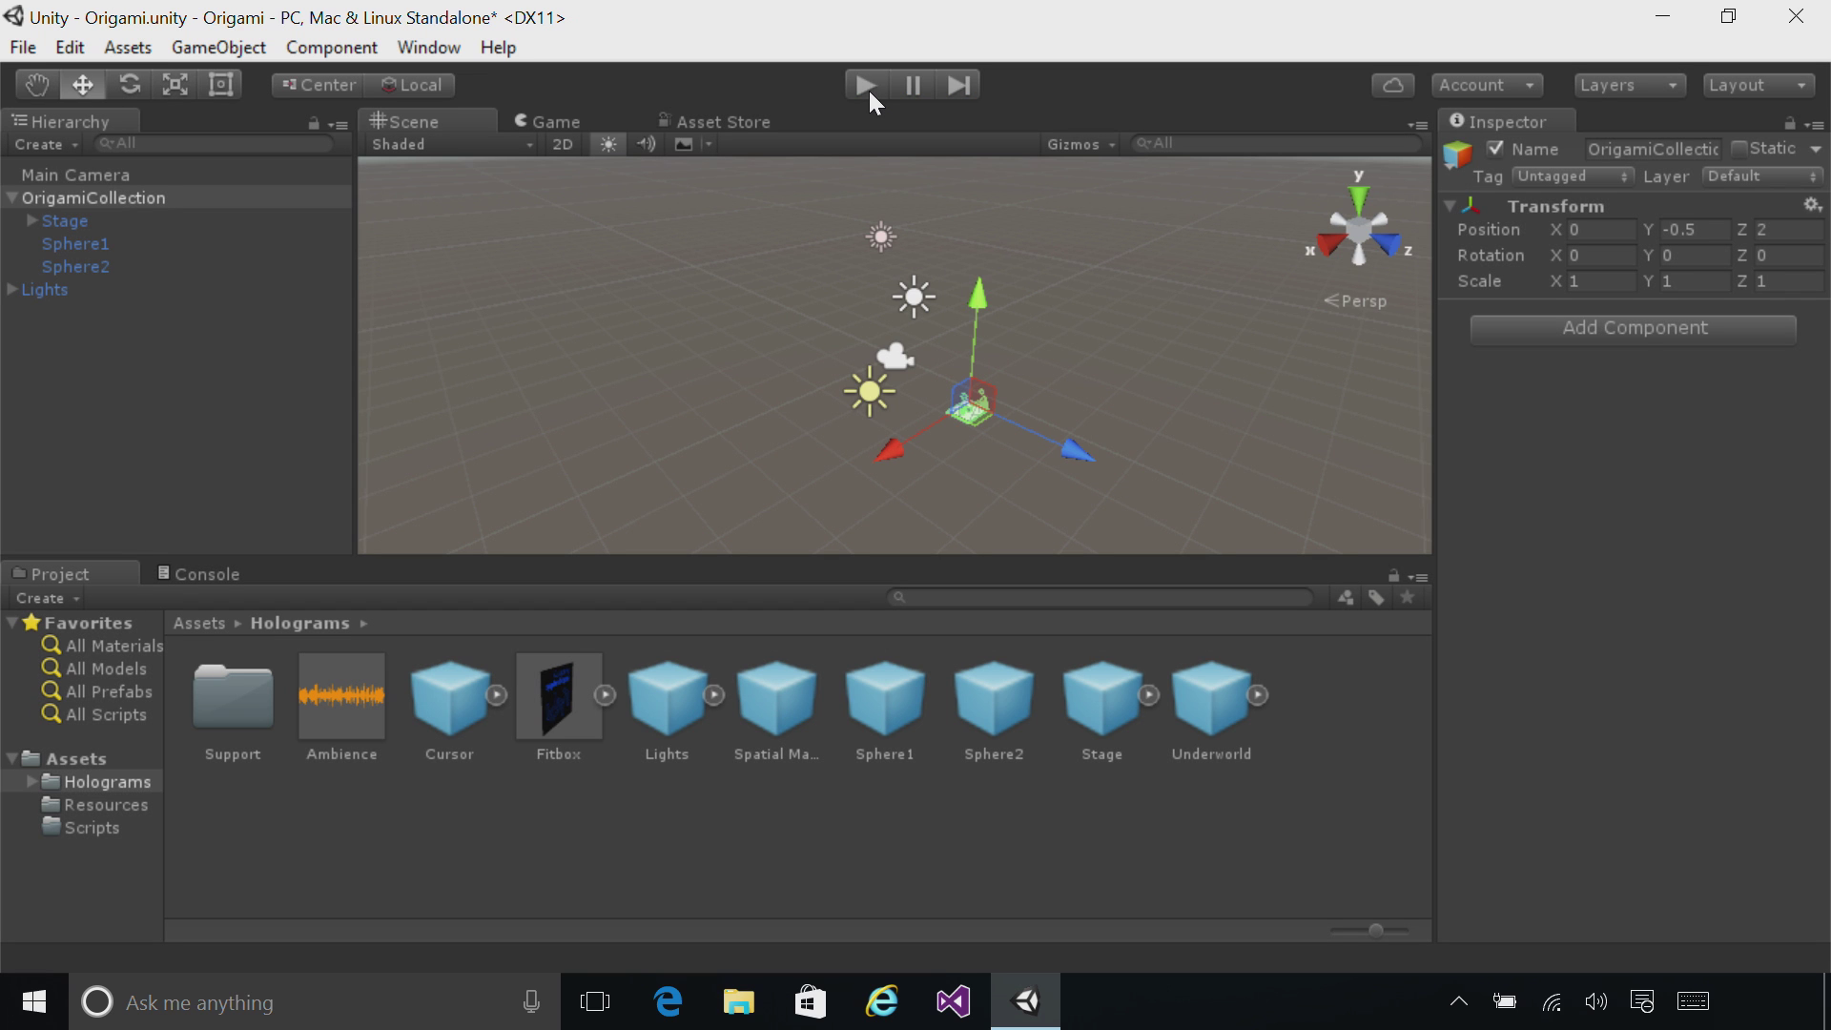
pyautogui.click(23, 47)
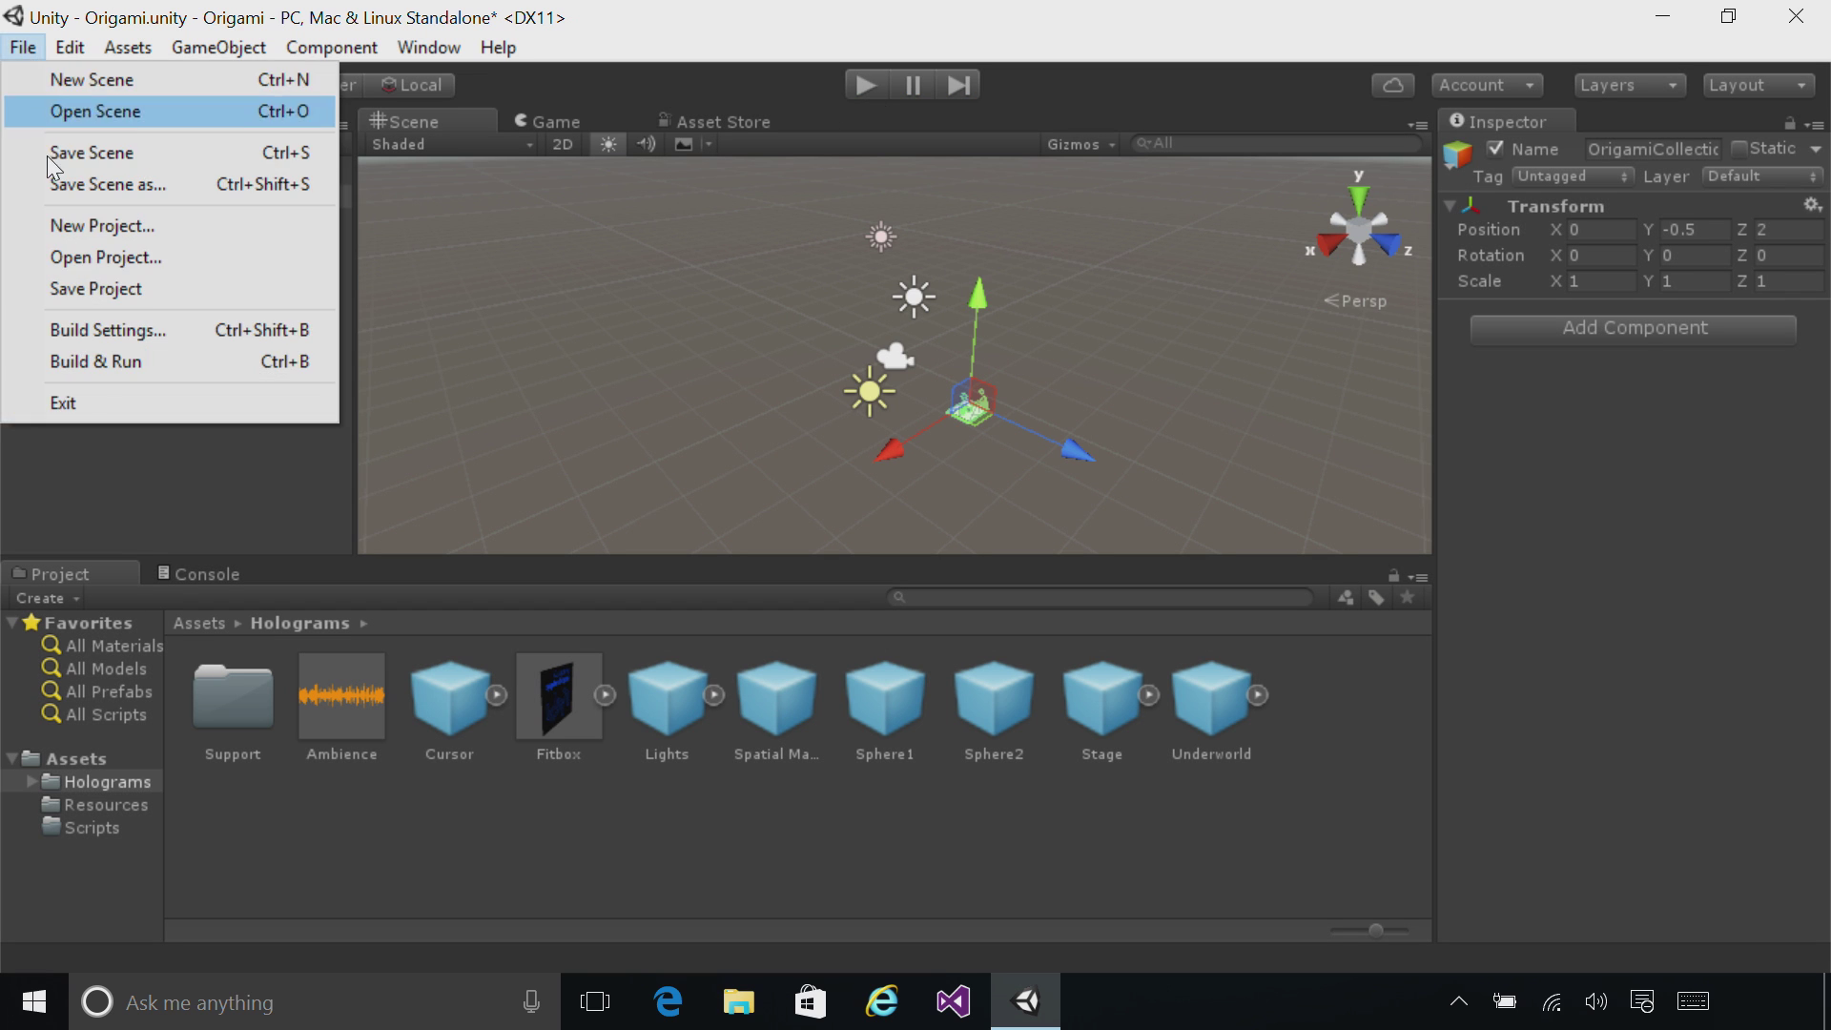
pyautogui.click(133, 338)
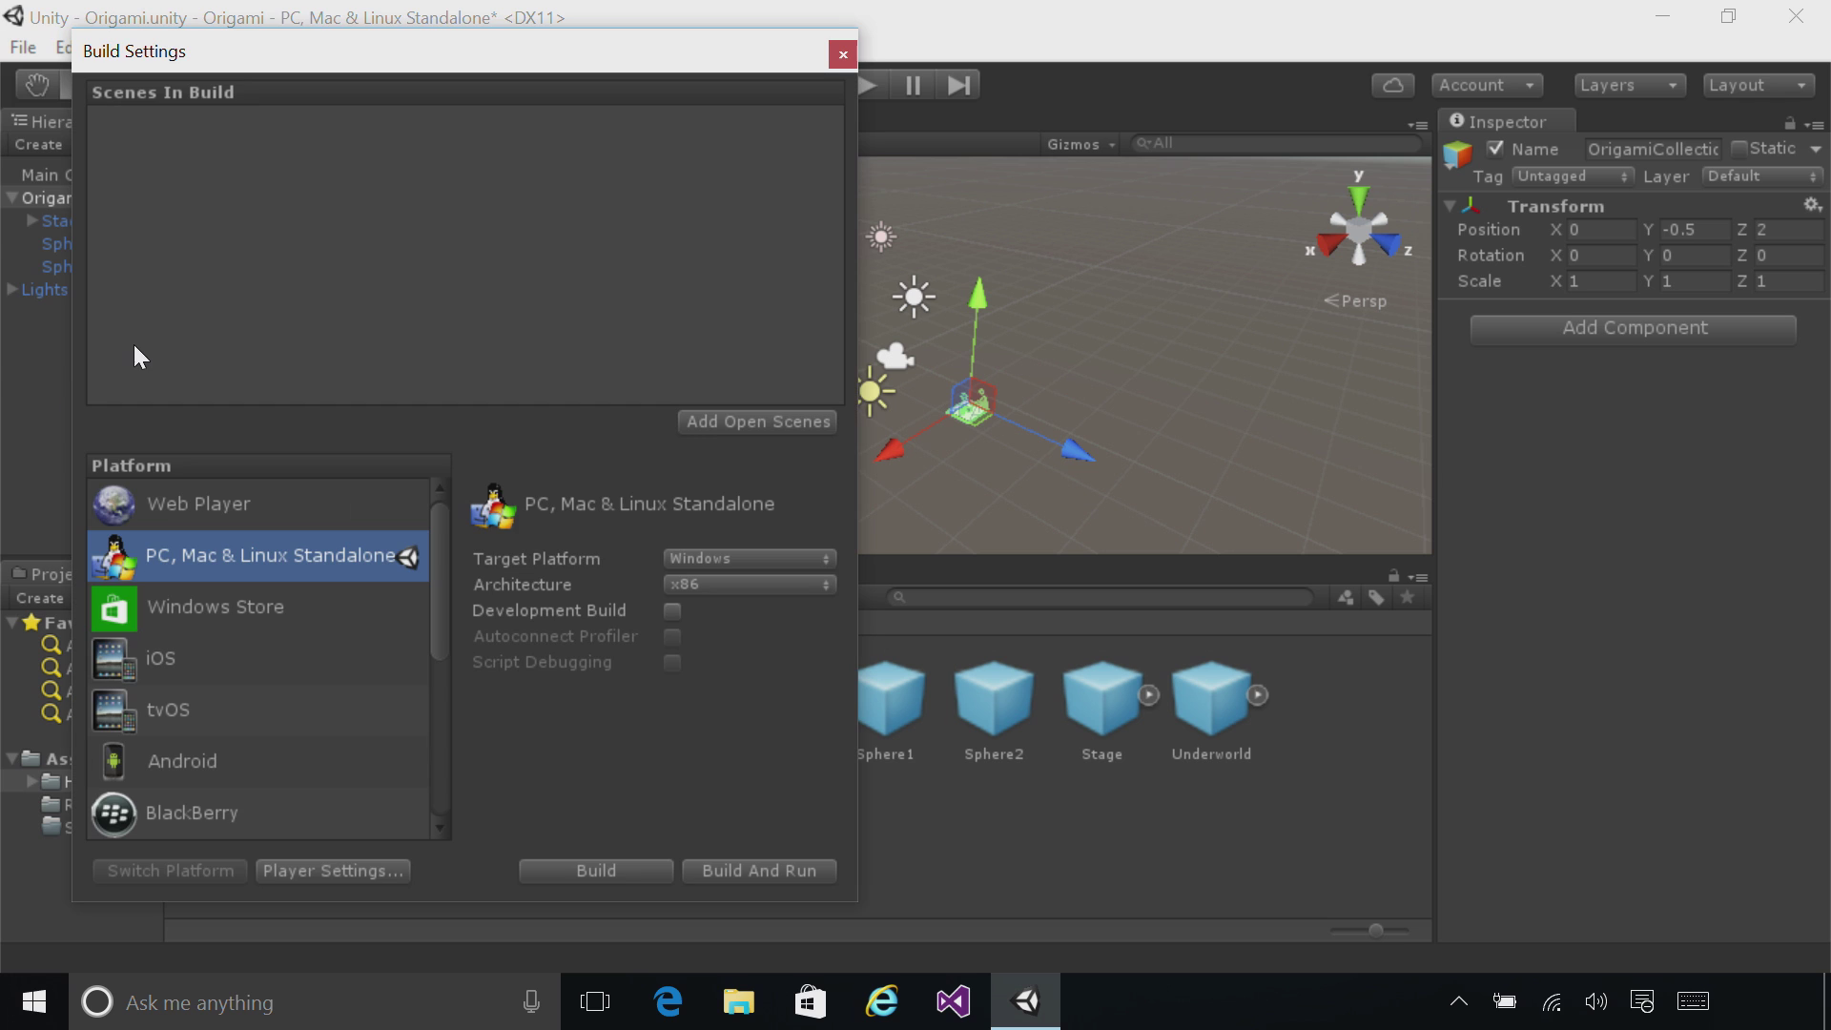
pyautogui.click(306, 609)
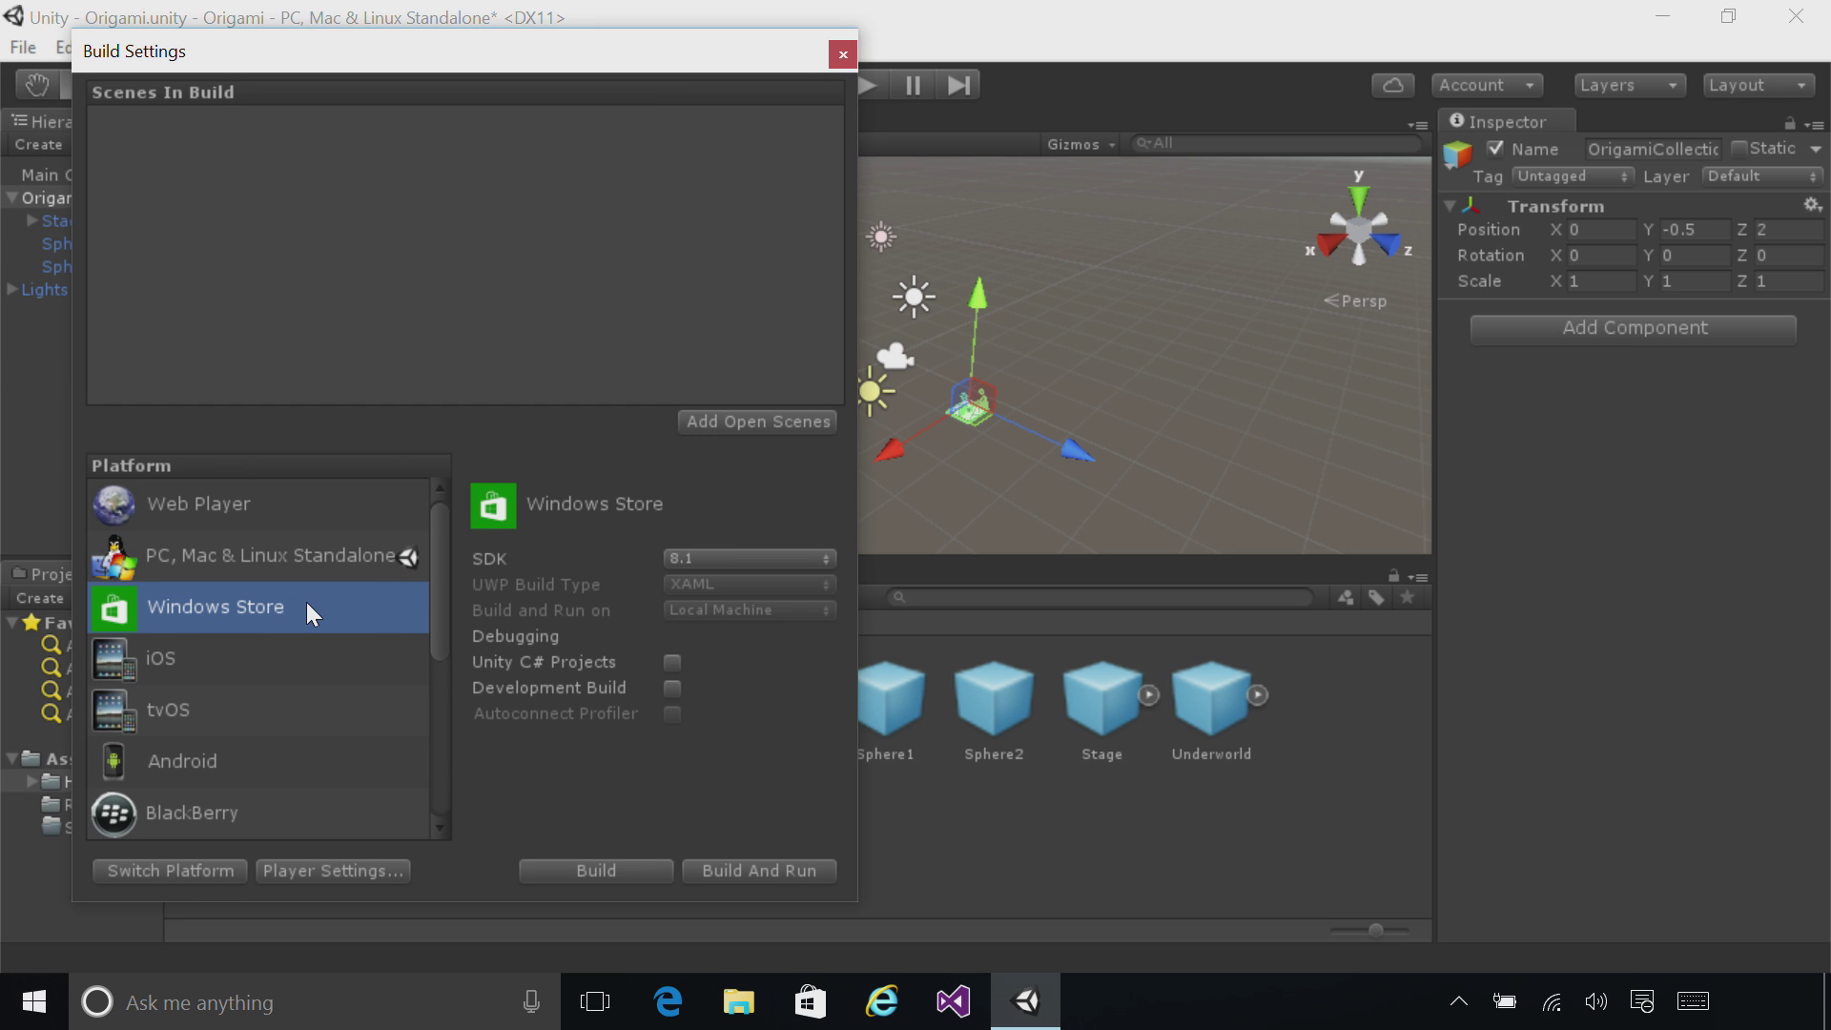
pyautogui.click(745, 558)
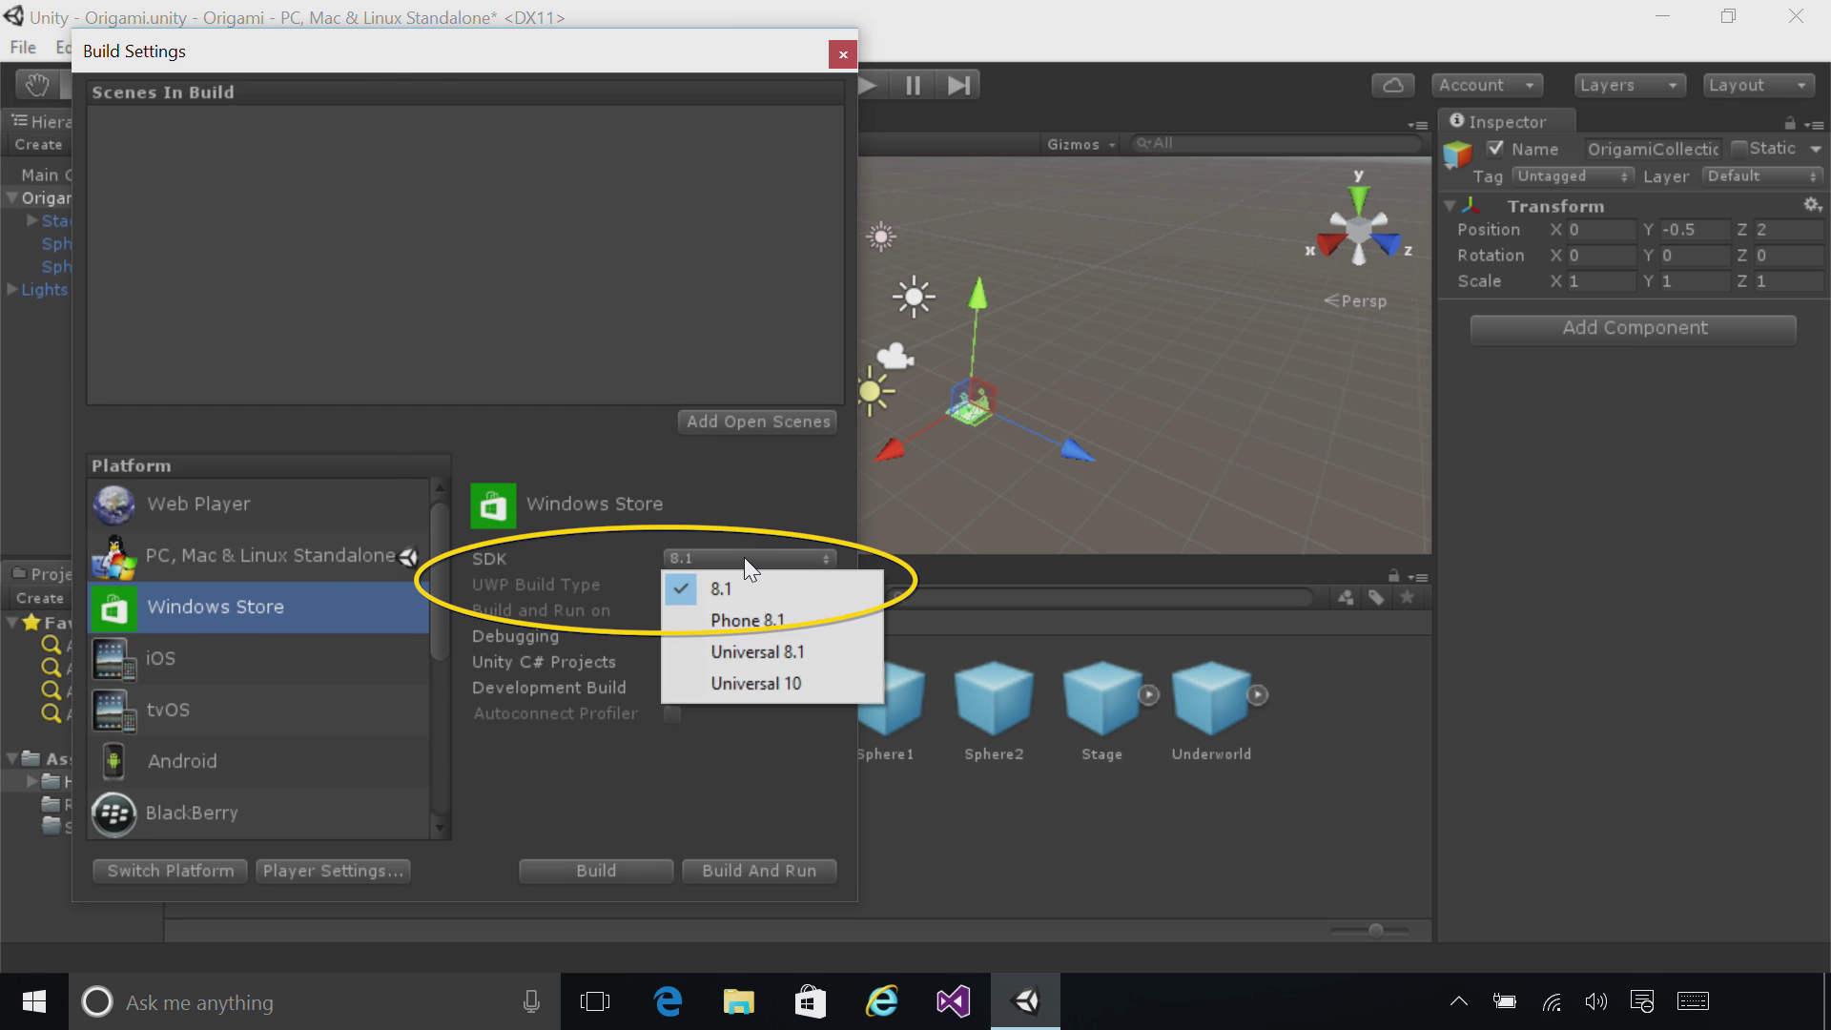
pyautogui.click(770, 685)
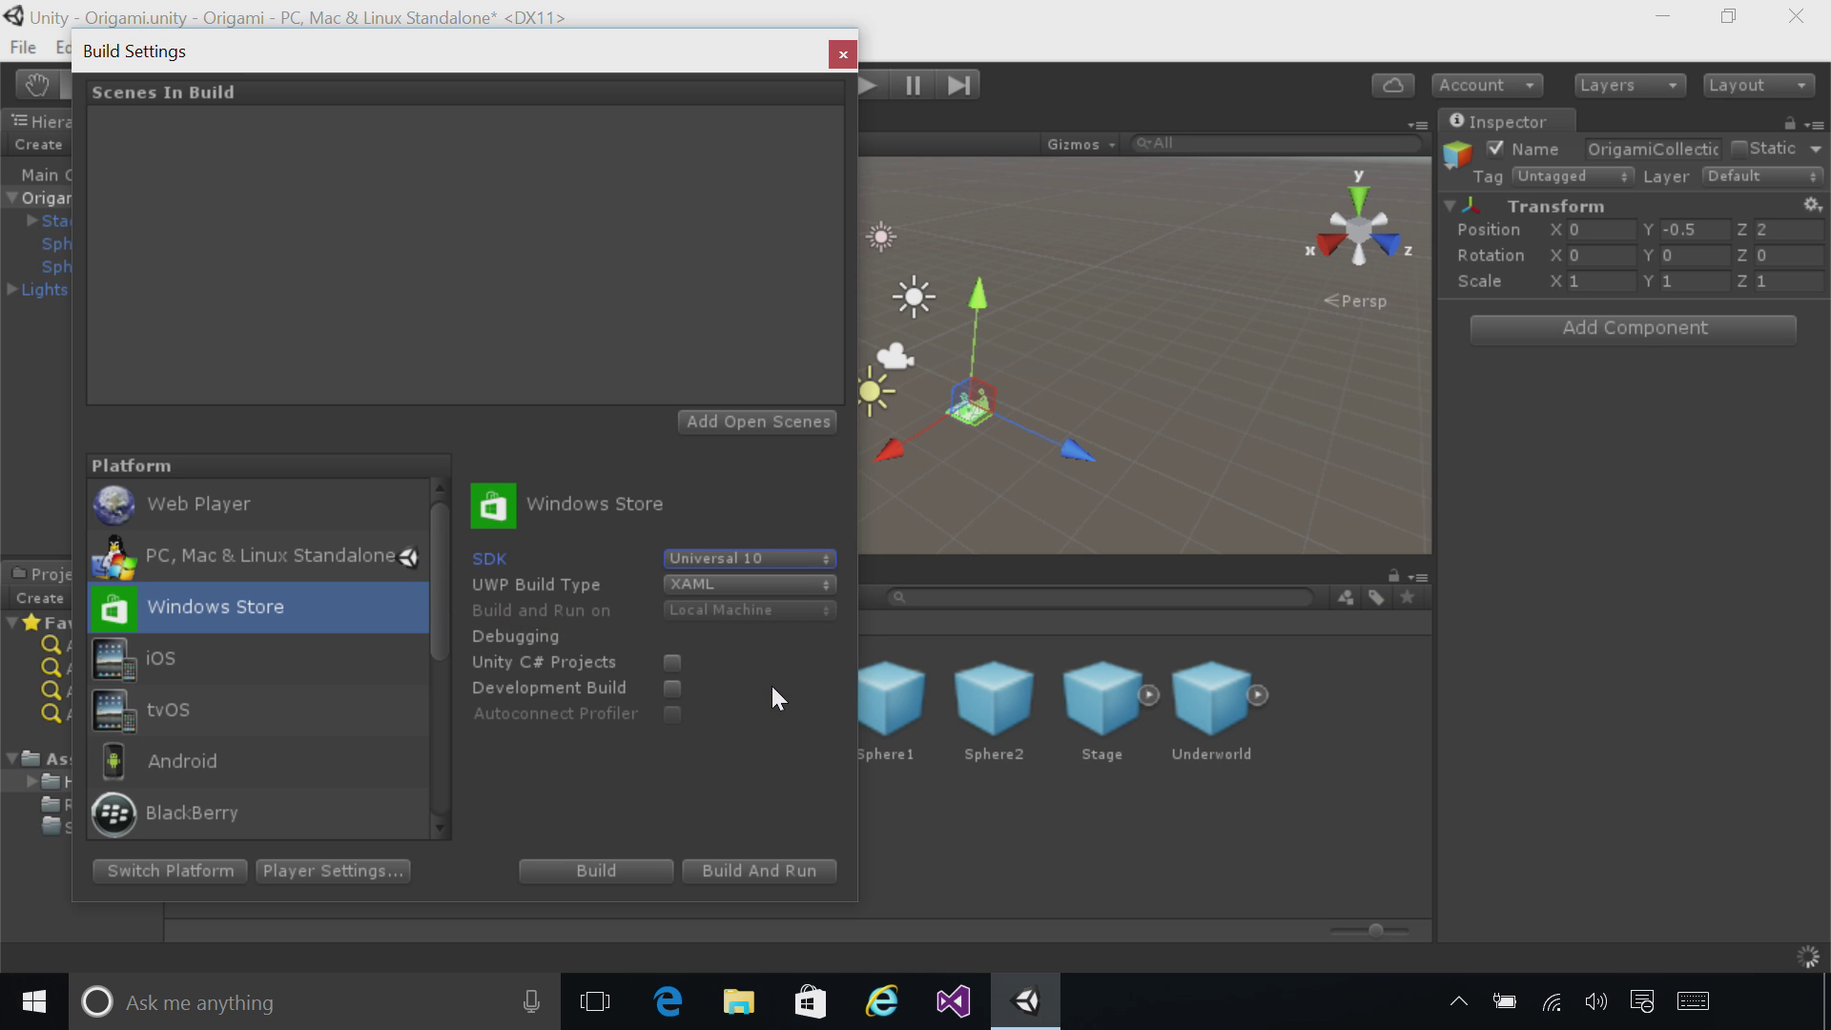
pyautogui.click(725, 582)
pyautogui.click(735, 639)
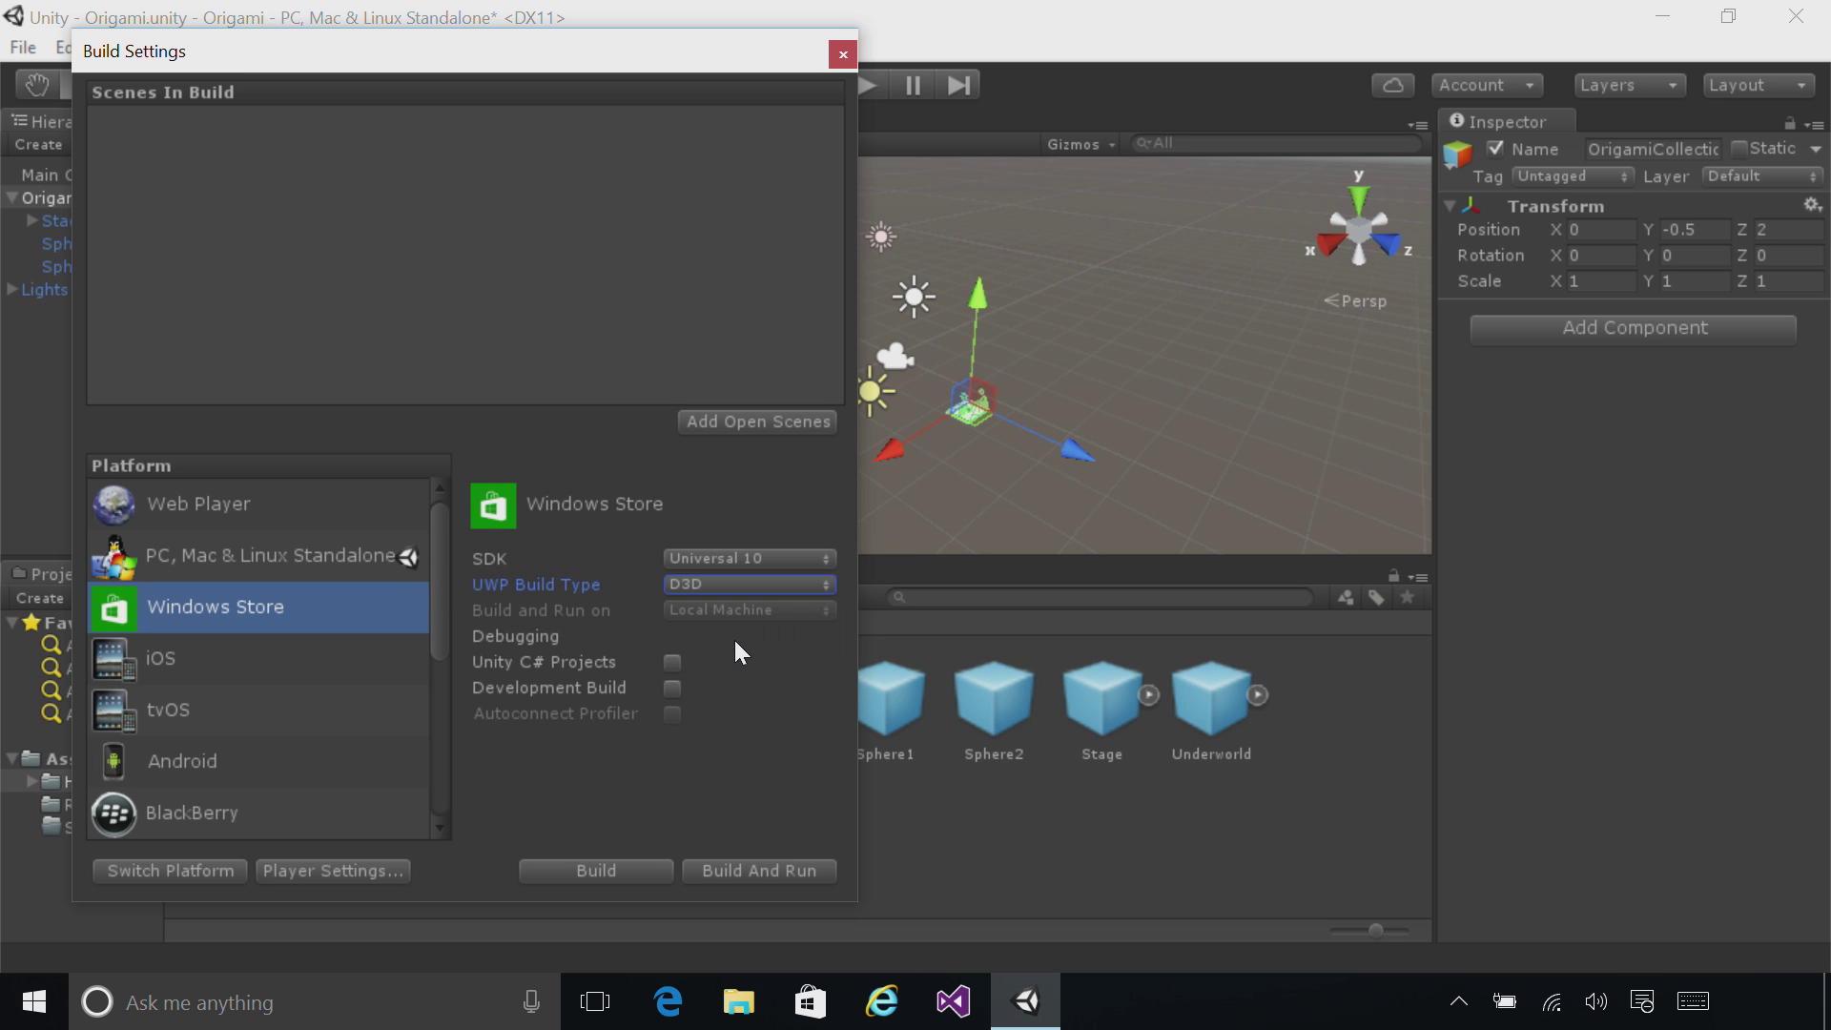
pyautogui.click(673, 663)
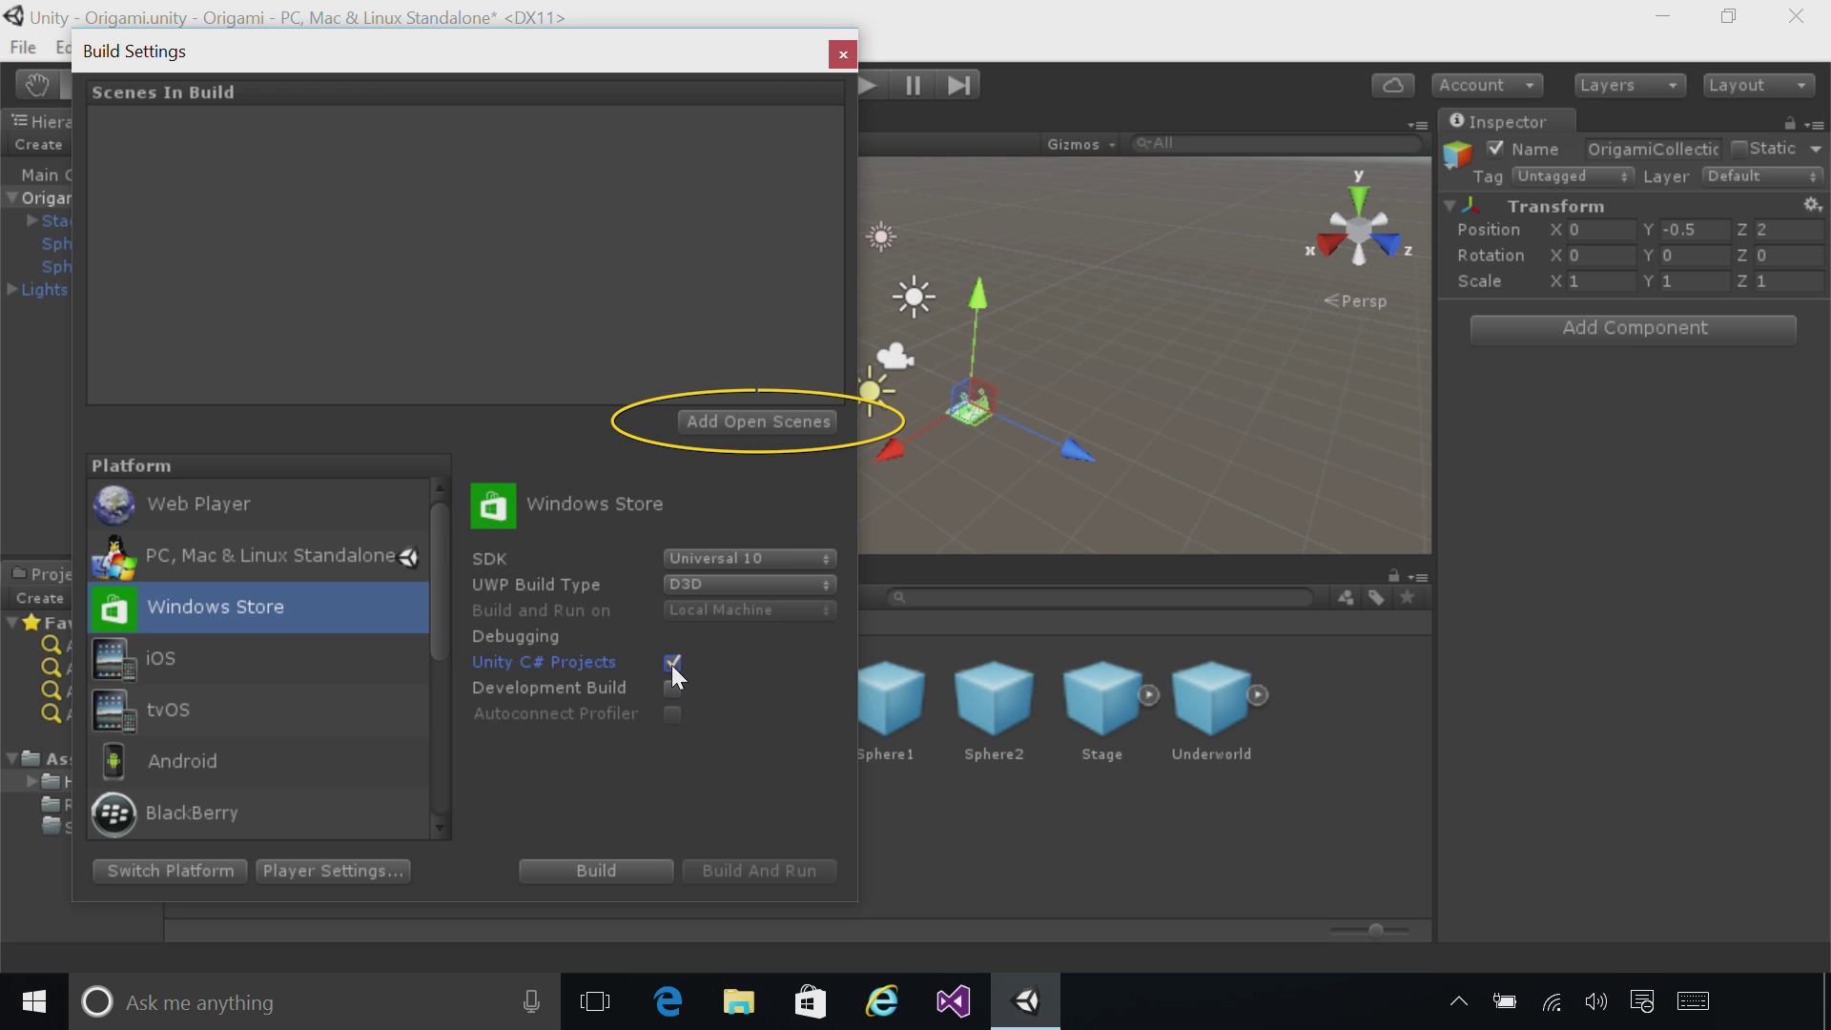
# - Add the open Origami scene to the build and build it into a new folder named App in the project directory
pyautogui.click(732, 434)
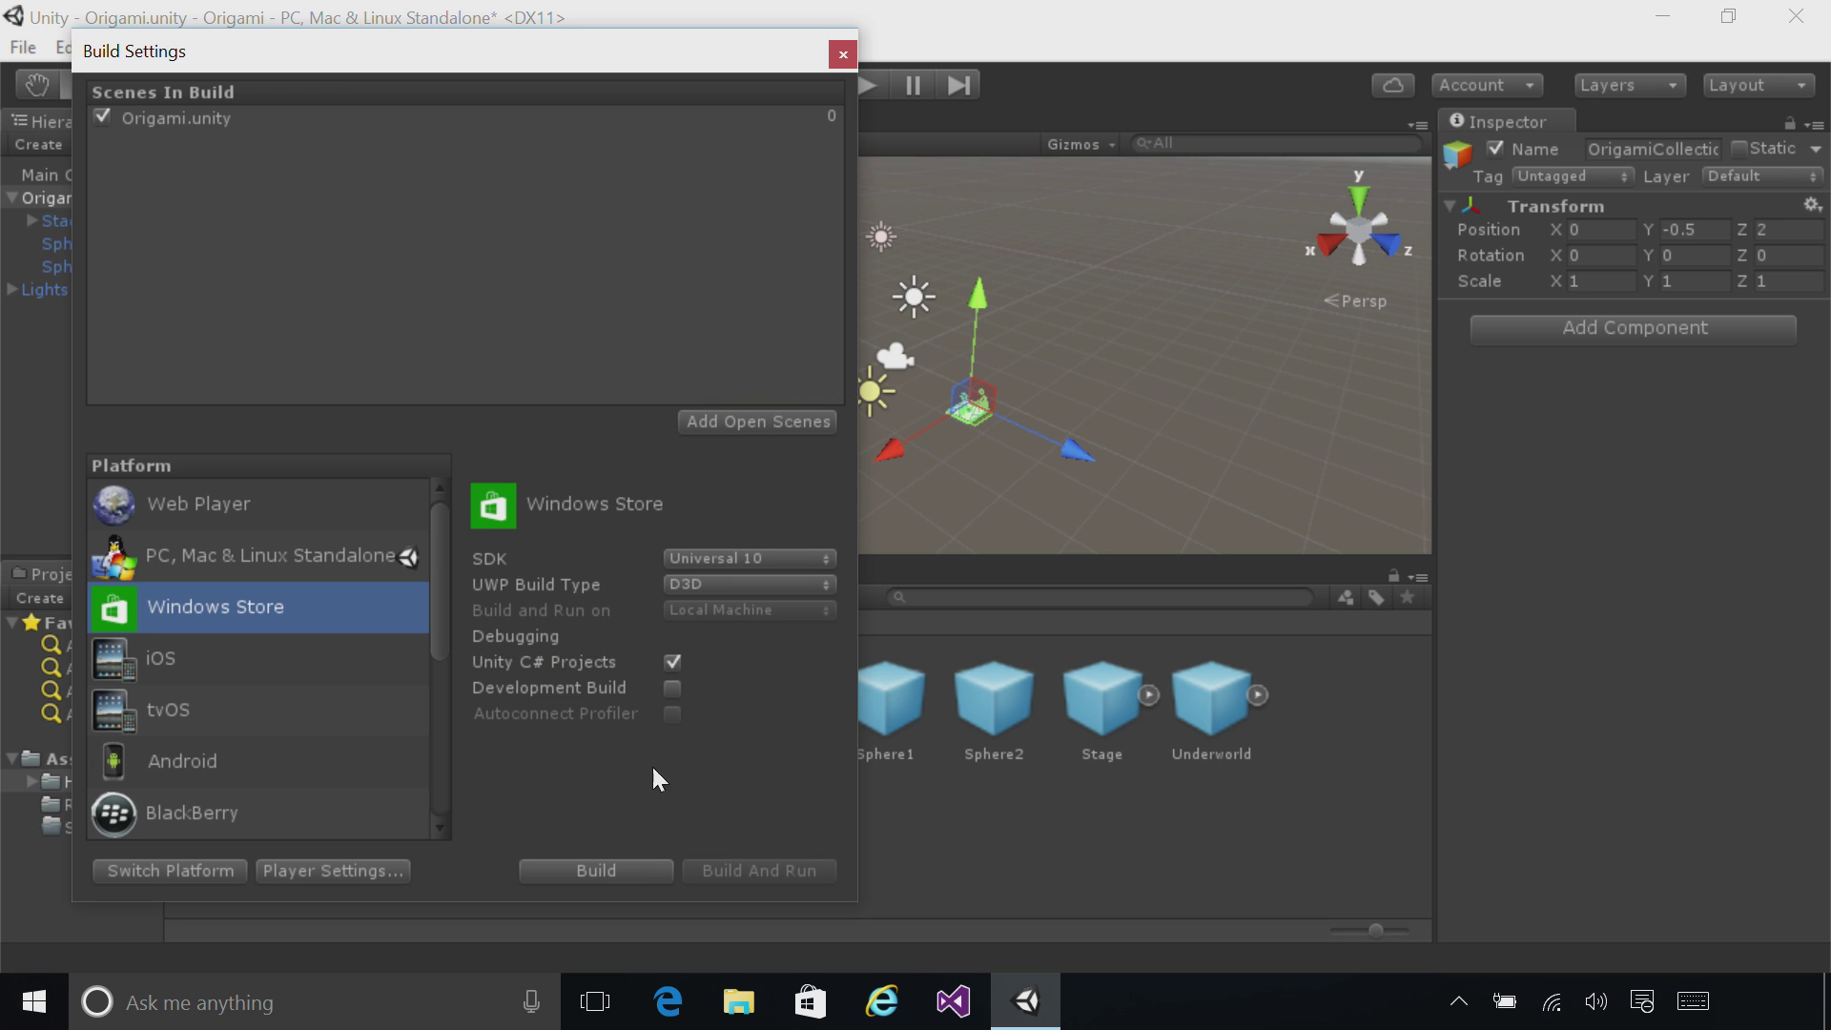
pyautogui.click(654, 872)
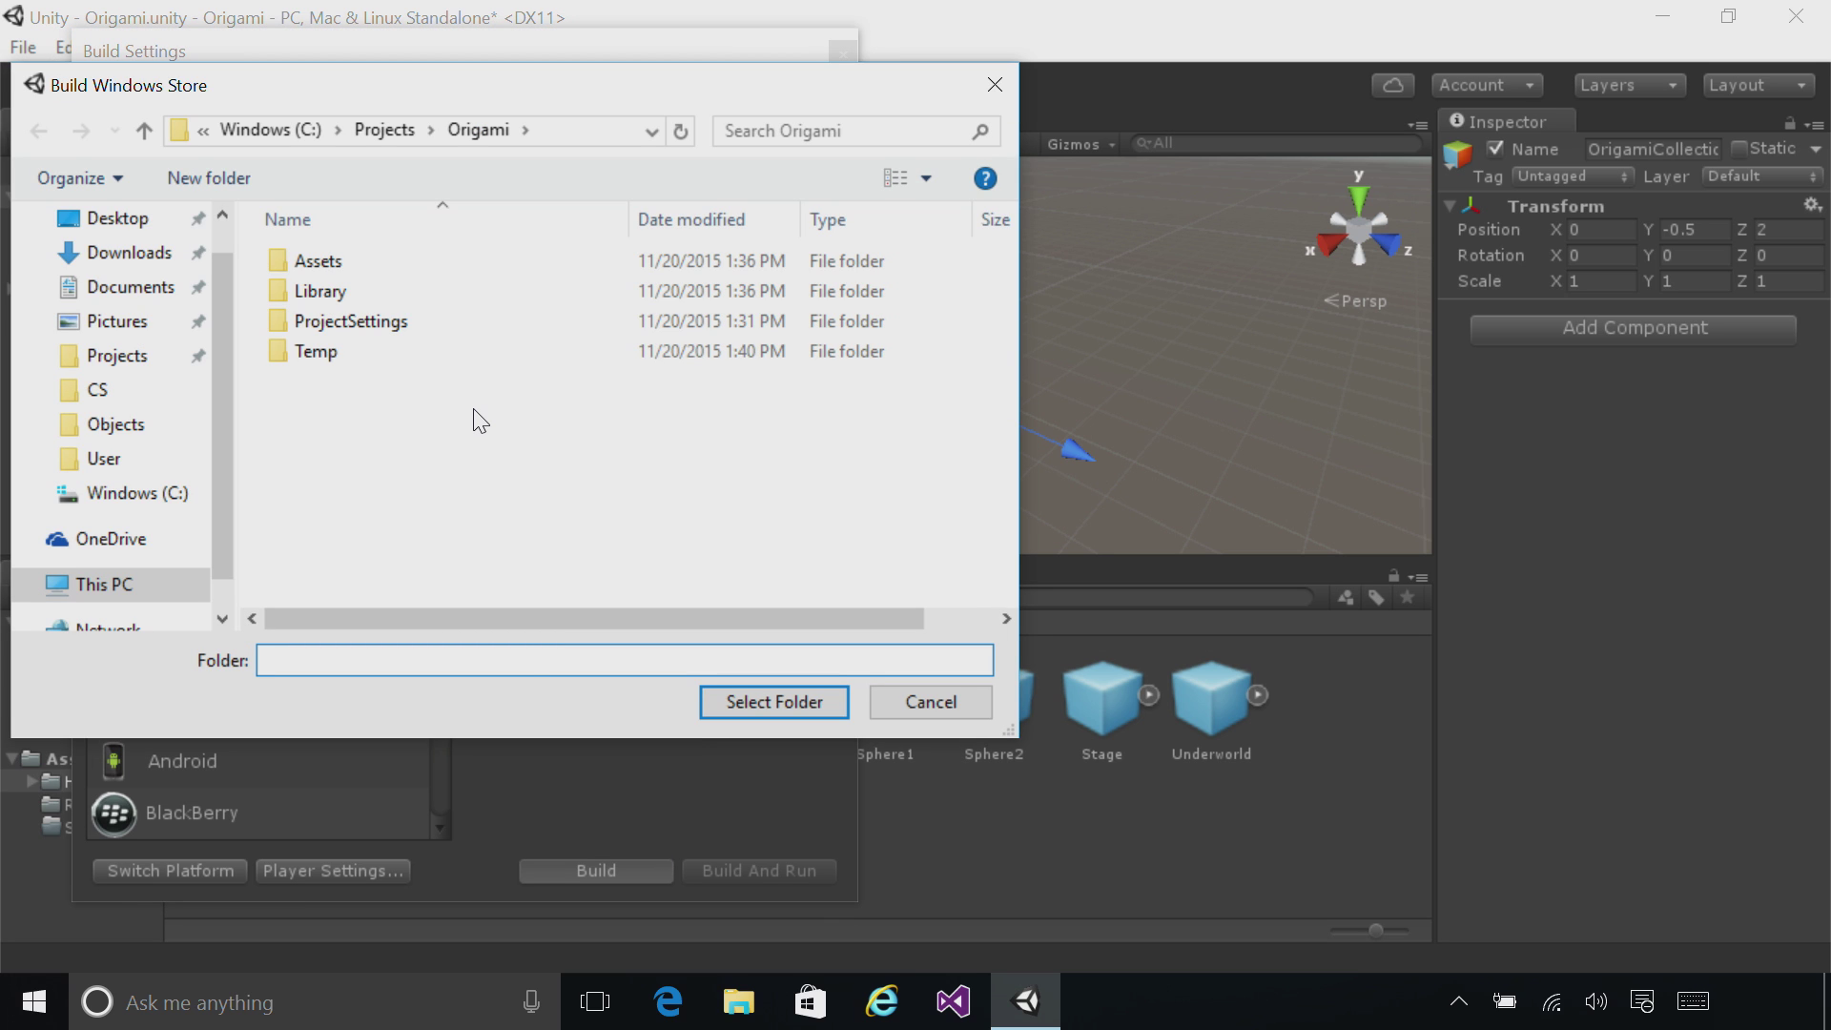
pyautogui.click(226, 175)
pyautogui.write('App')
pyautogui.press('Return')
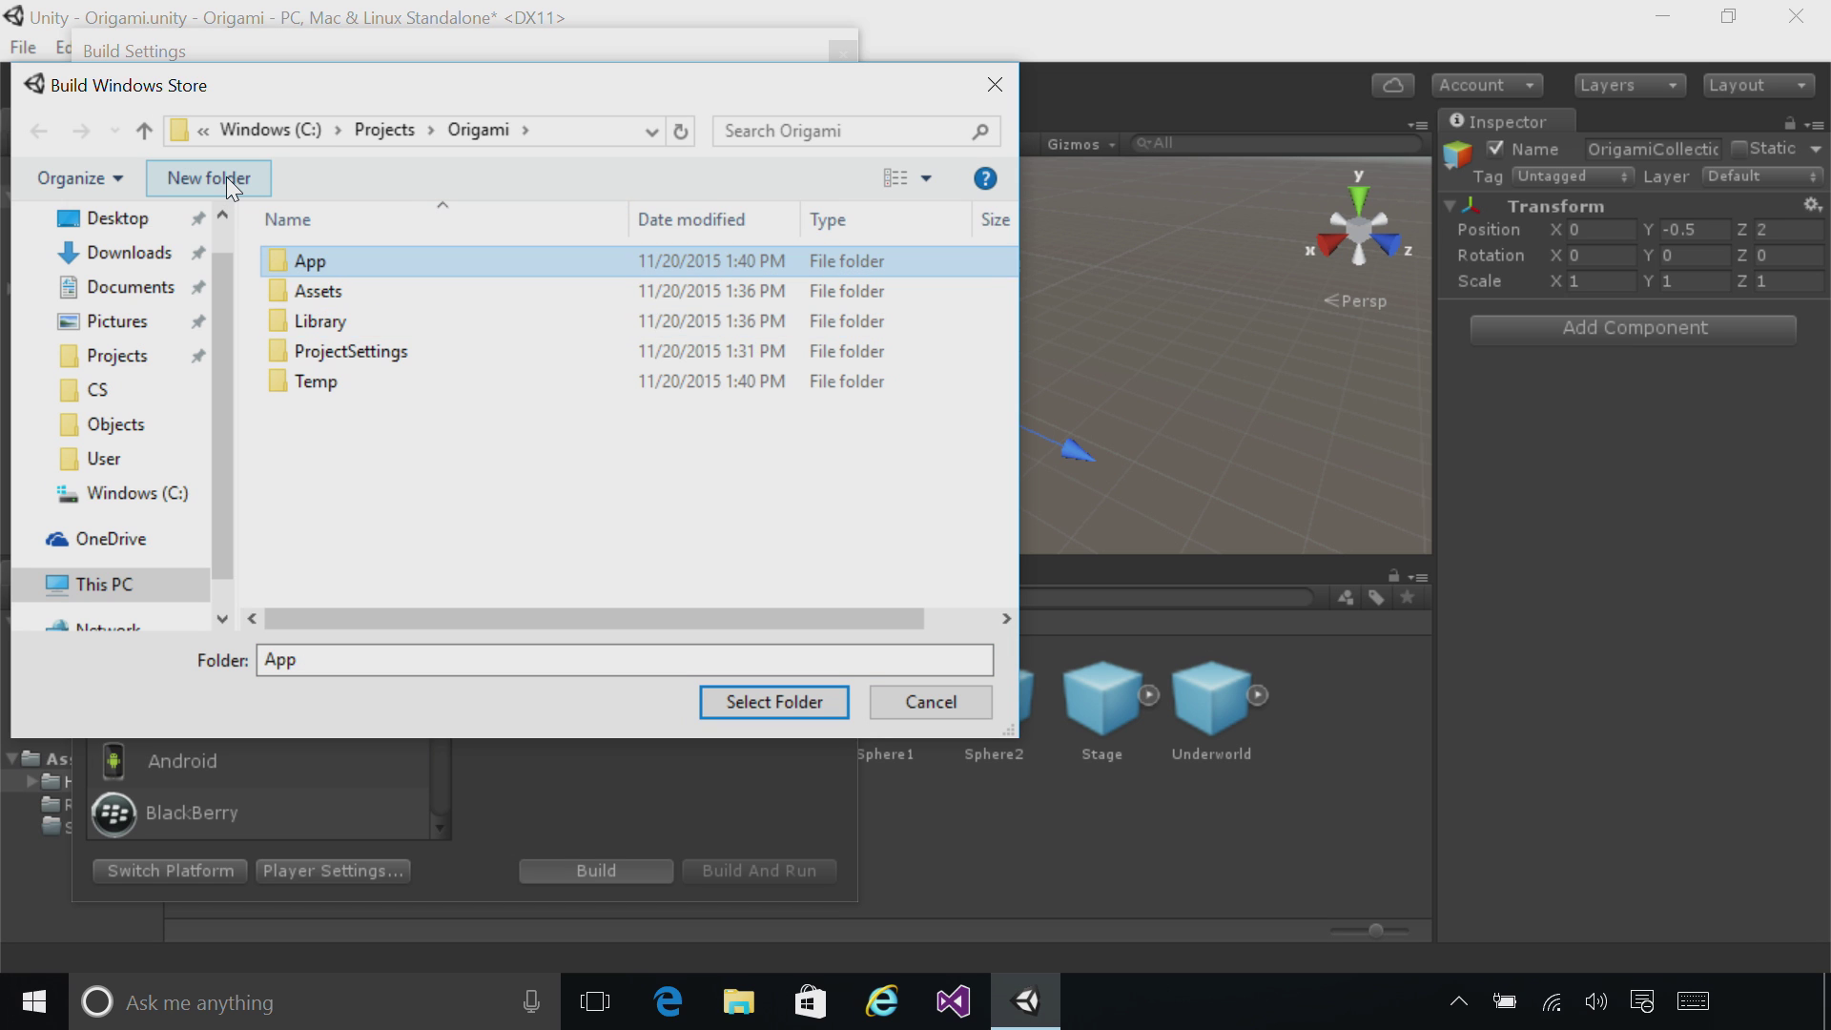
pyautogui.click(760, 704)
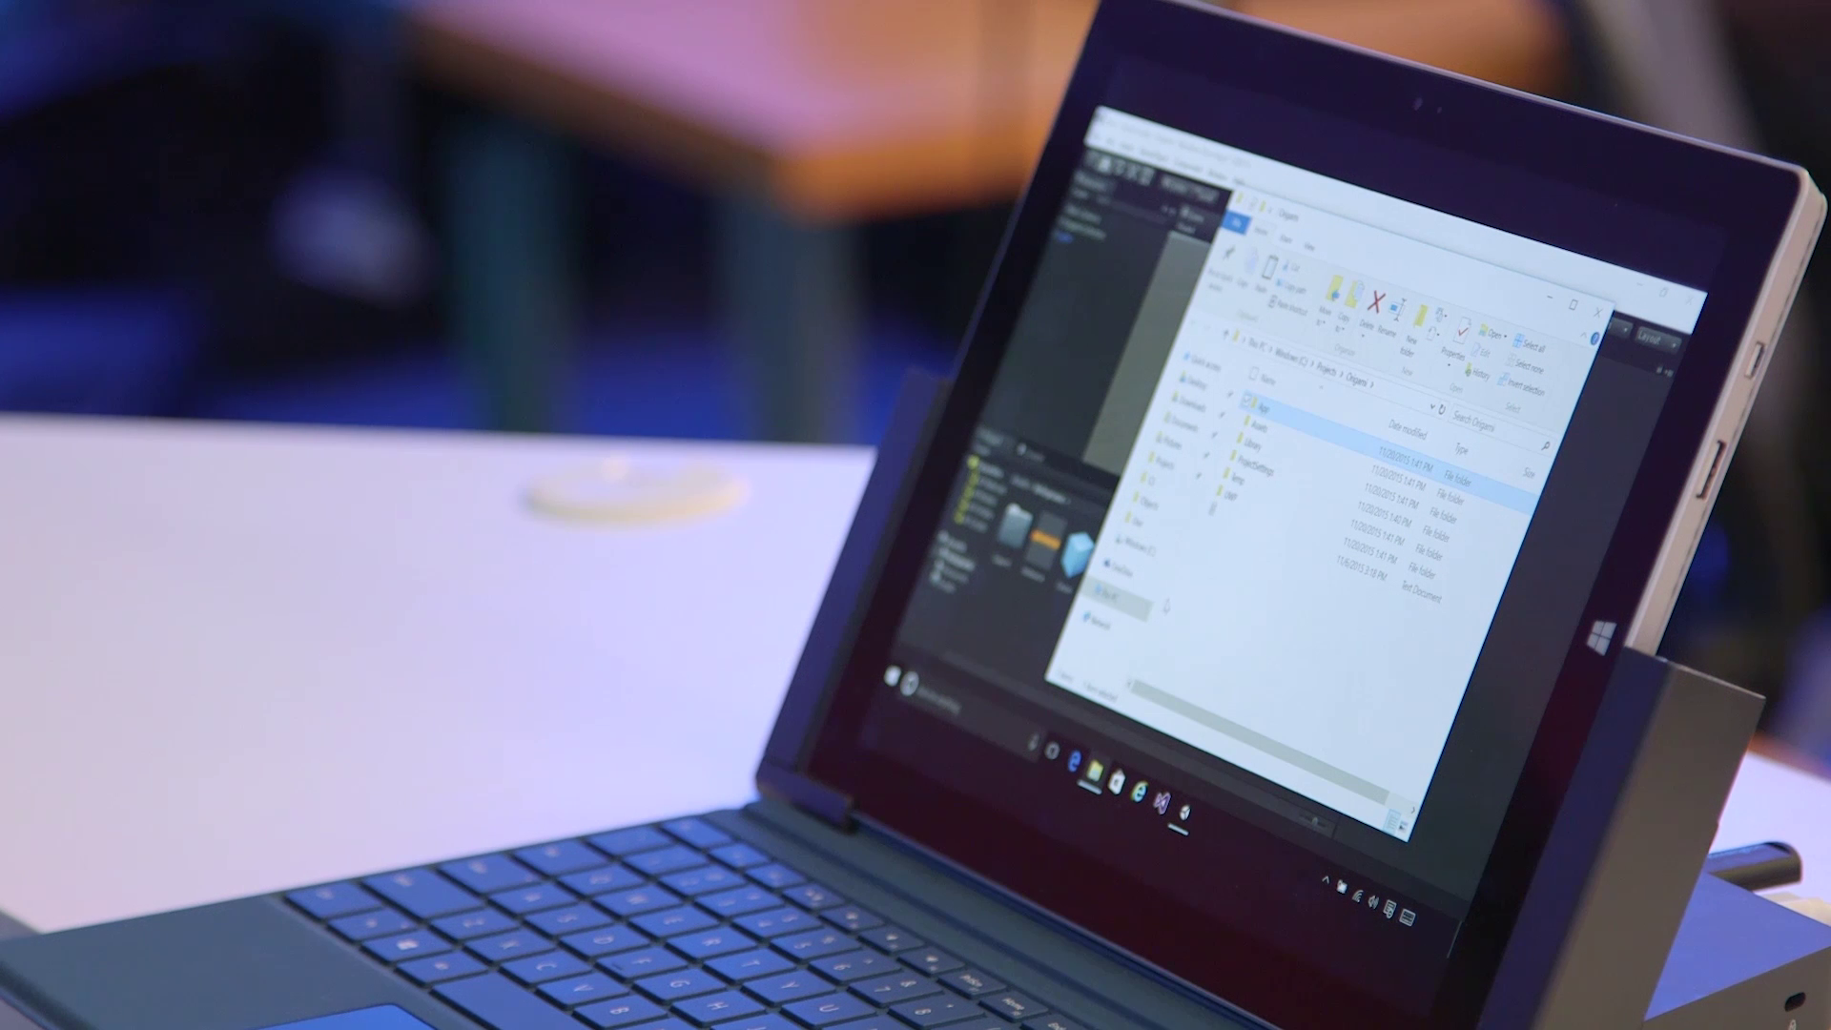
# - Open the Origami solution from the App folder in Visual Studio and set its configuration to Release for x86
pyautogui.doubleClick(1265, 409)
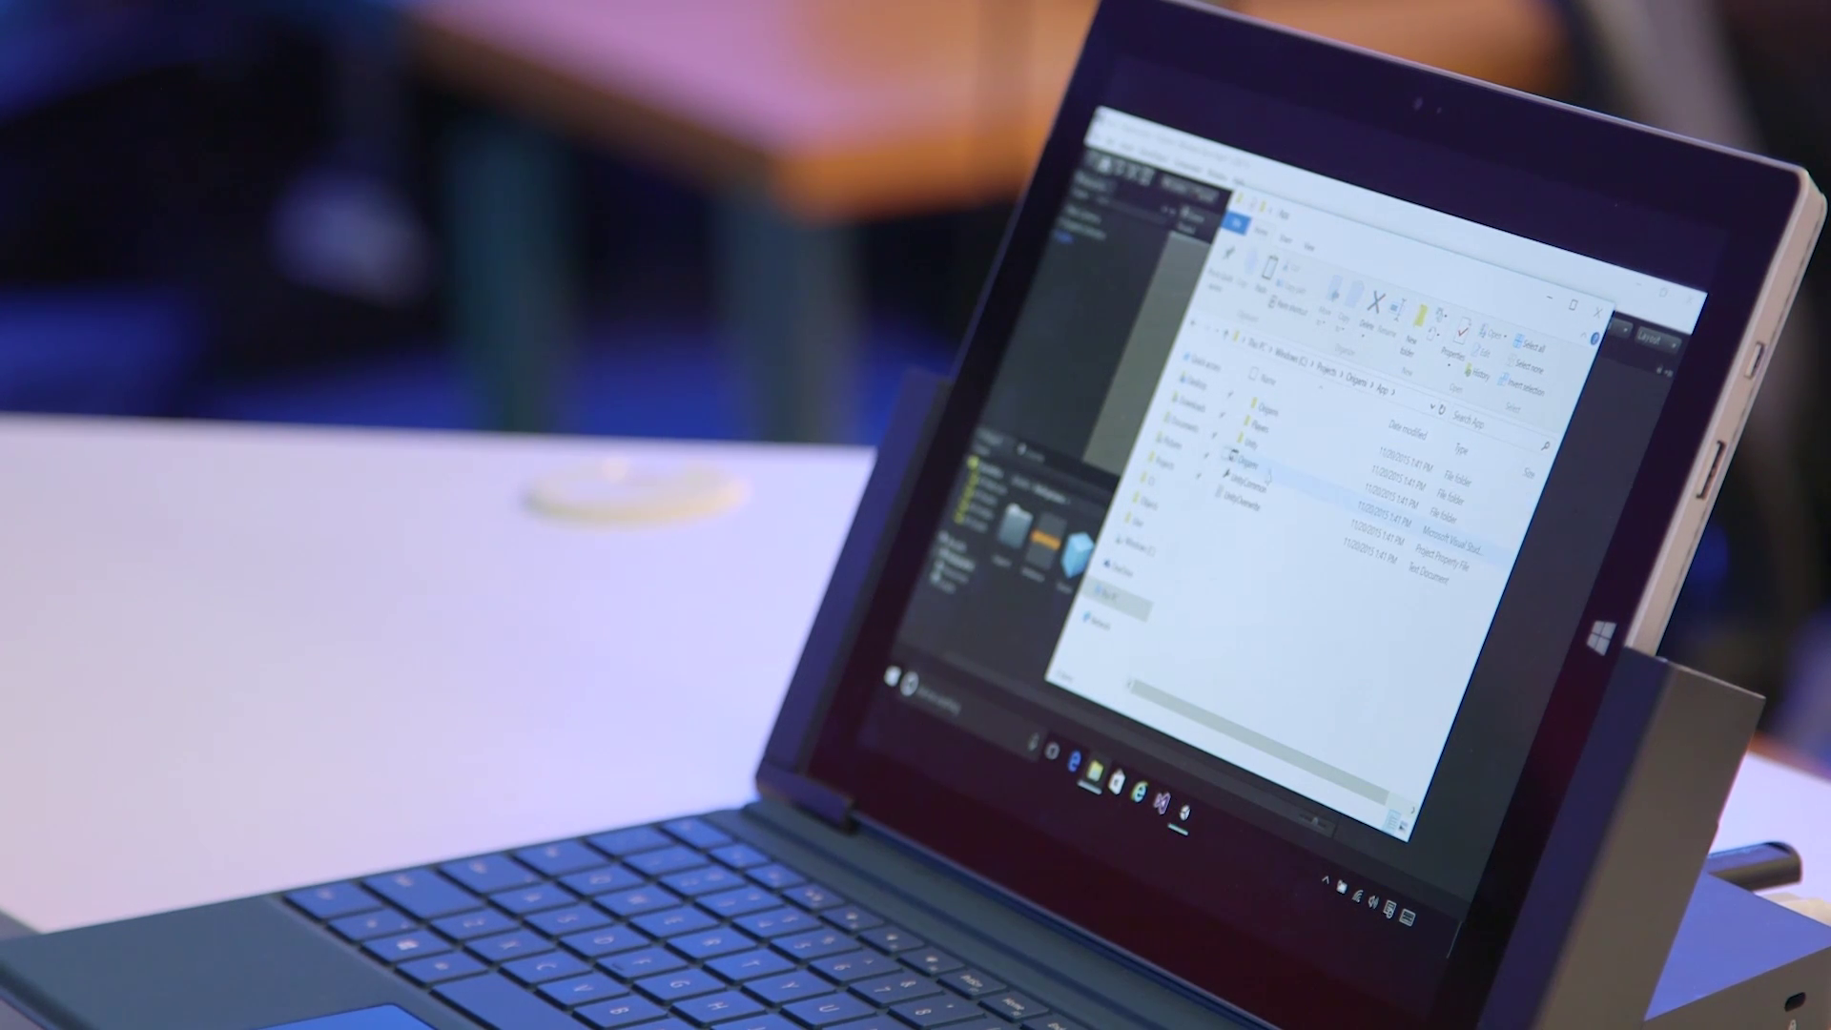
pyautogui.doubleClick(1267, 477)
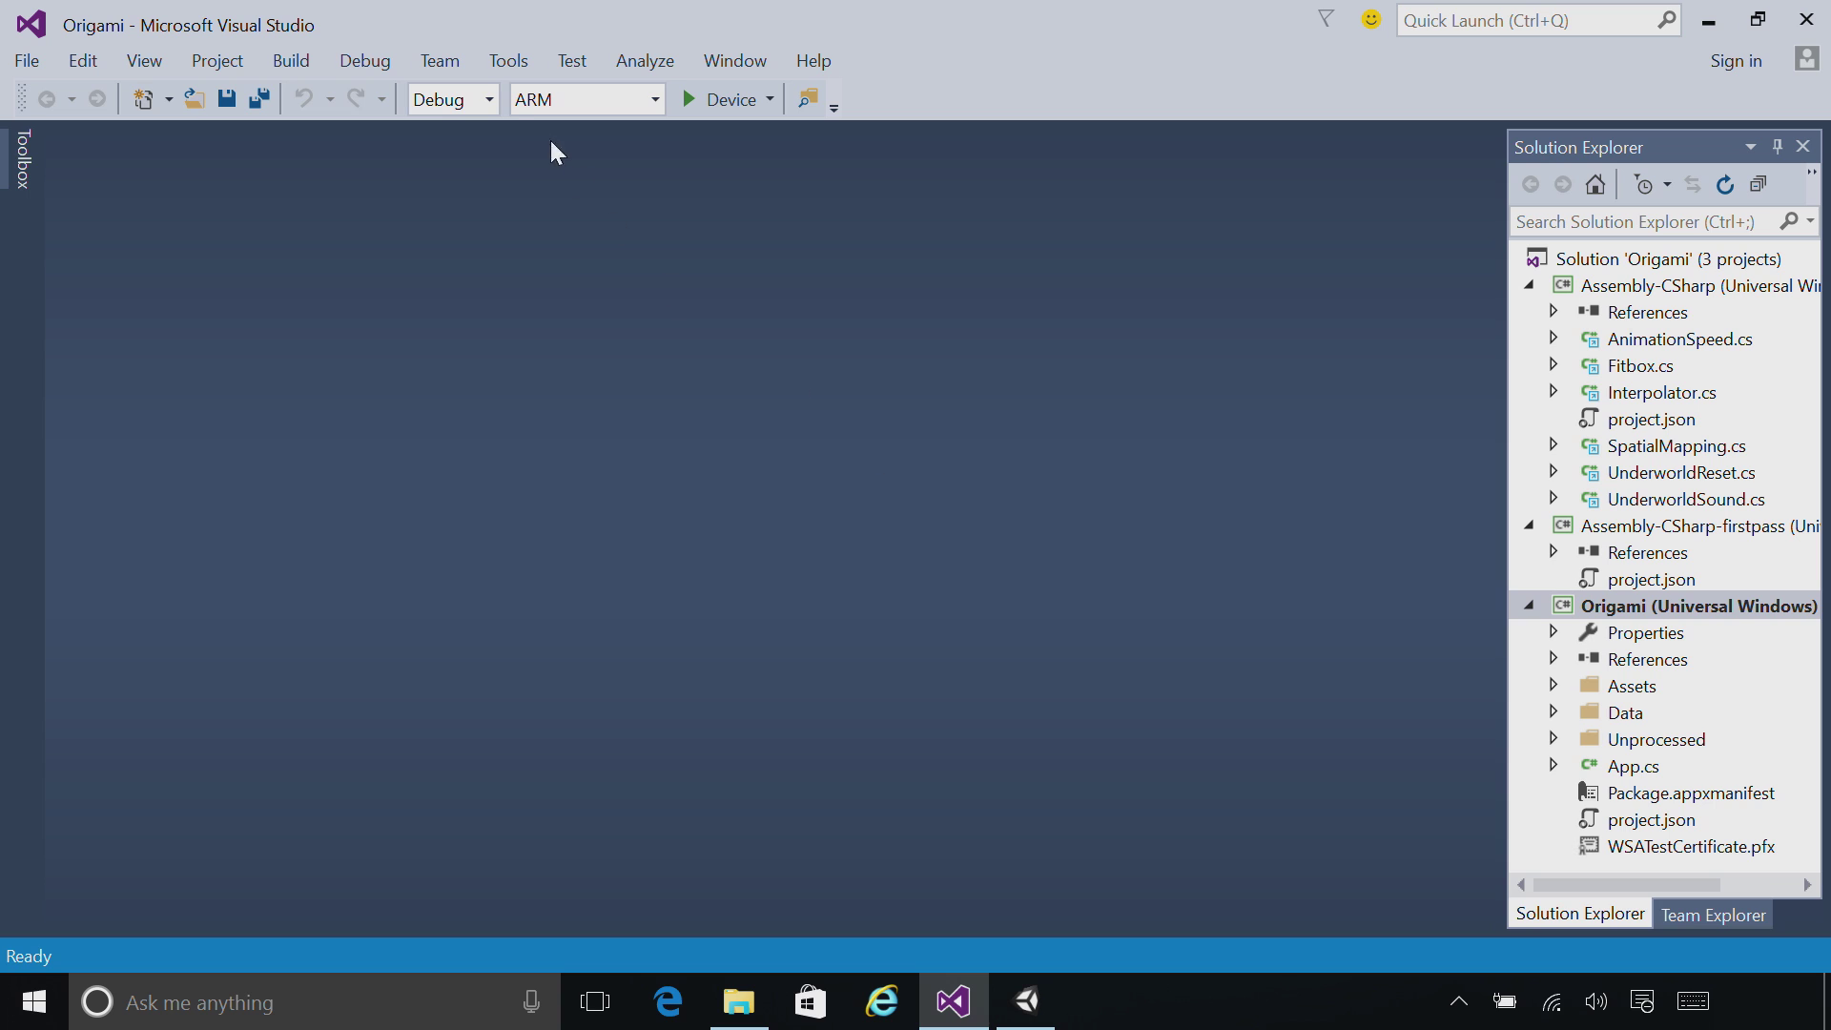
pyautogui.click(492, 102)
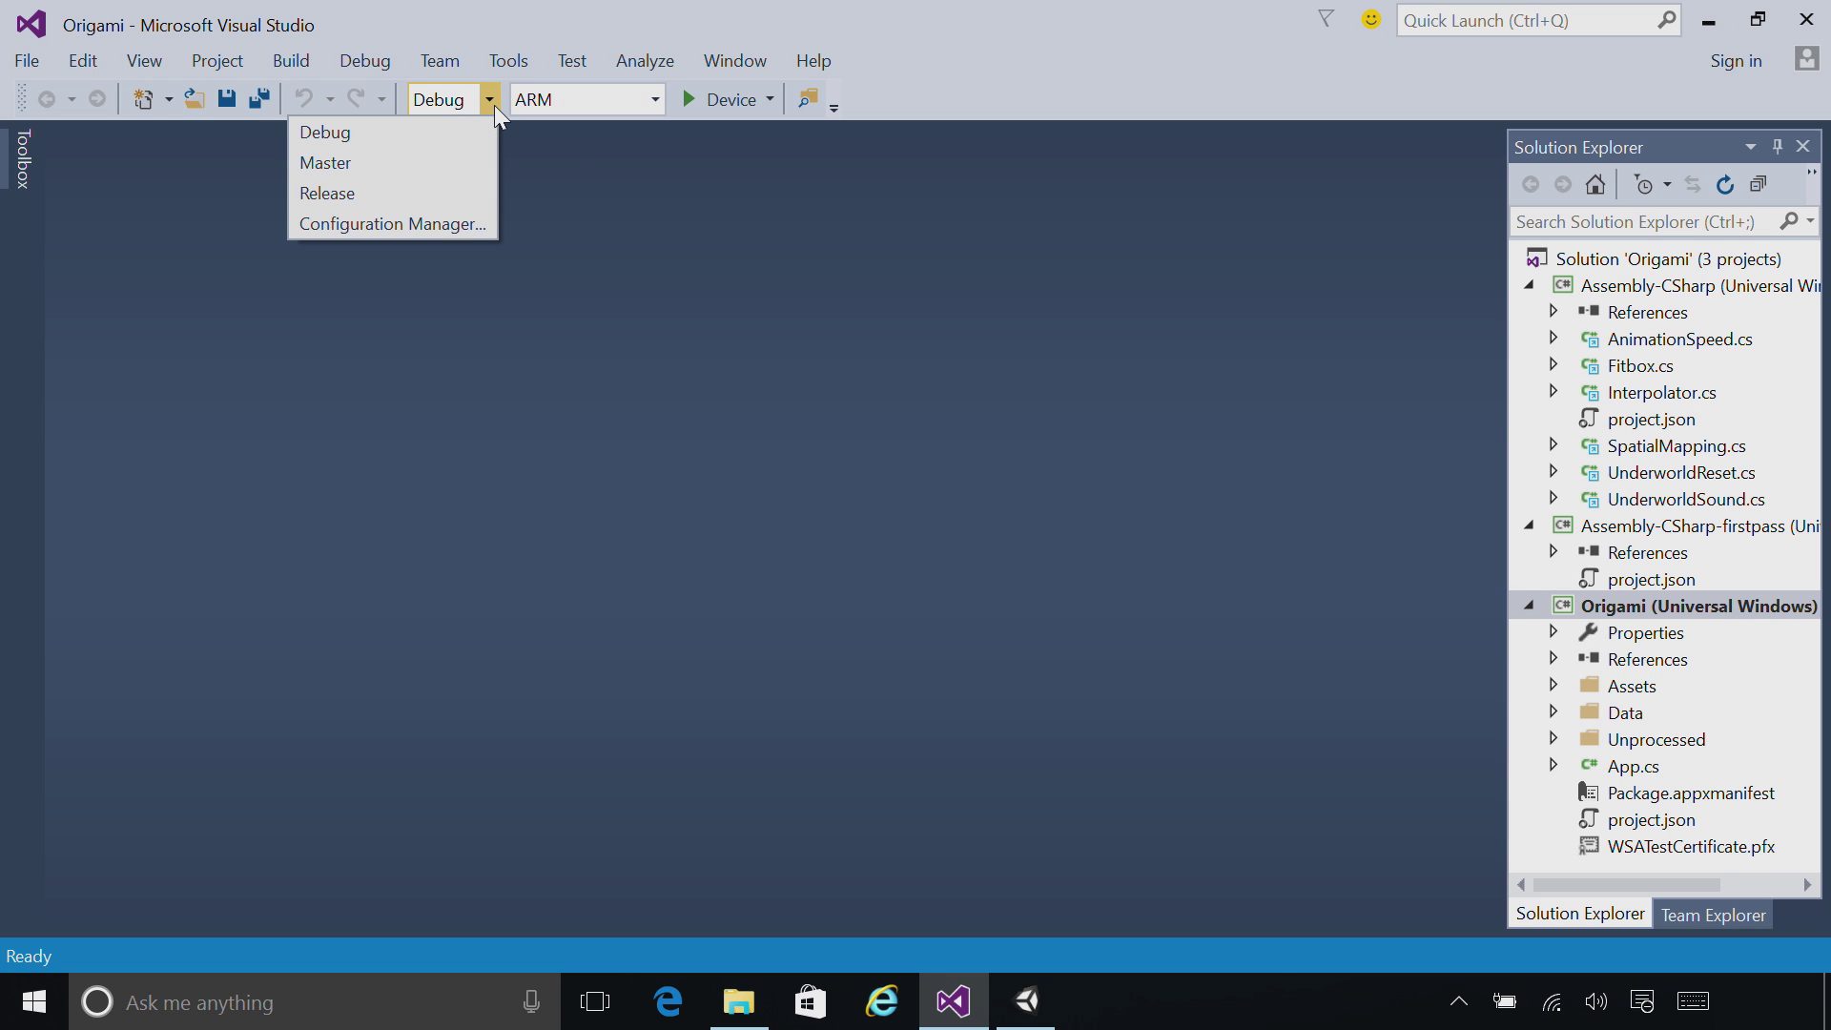
pyautogui.click(463, 195)
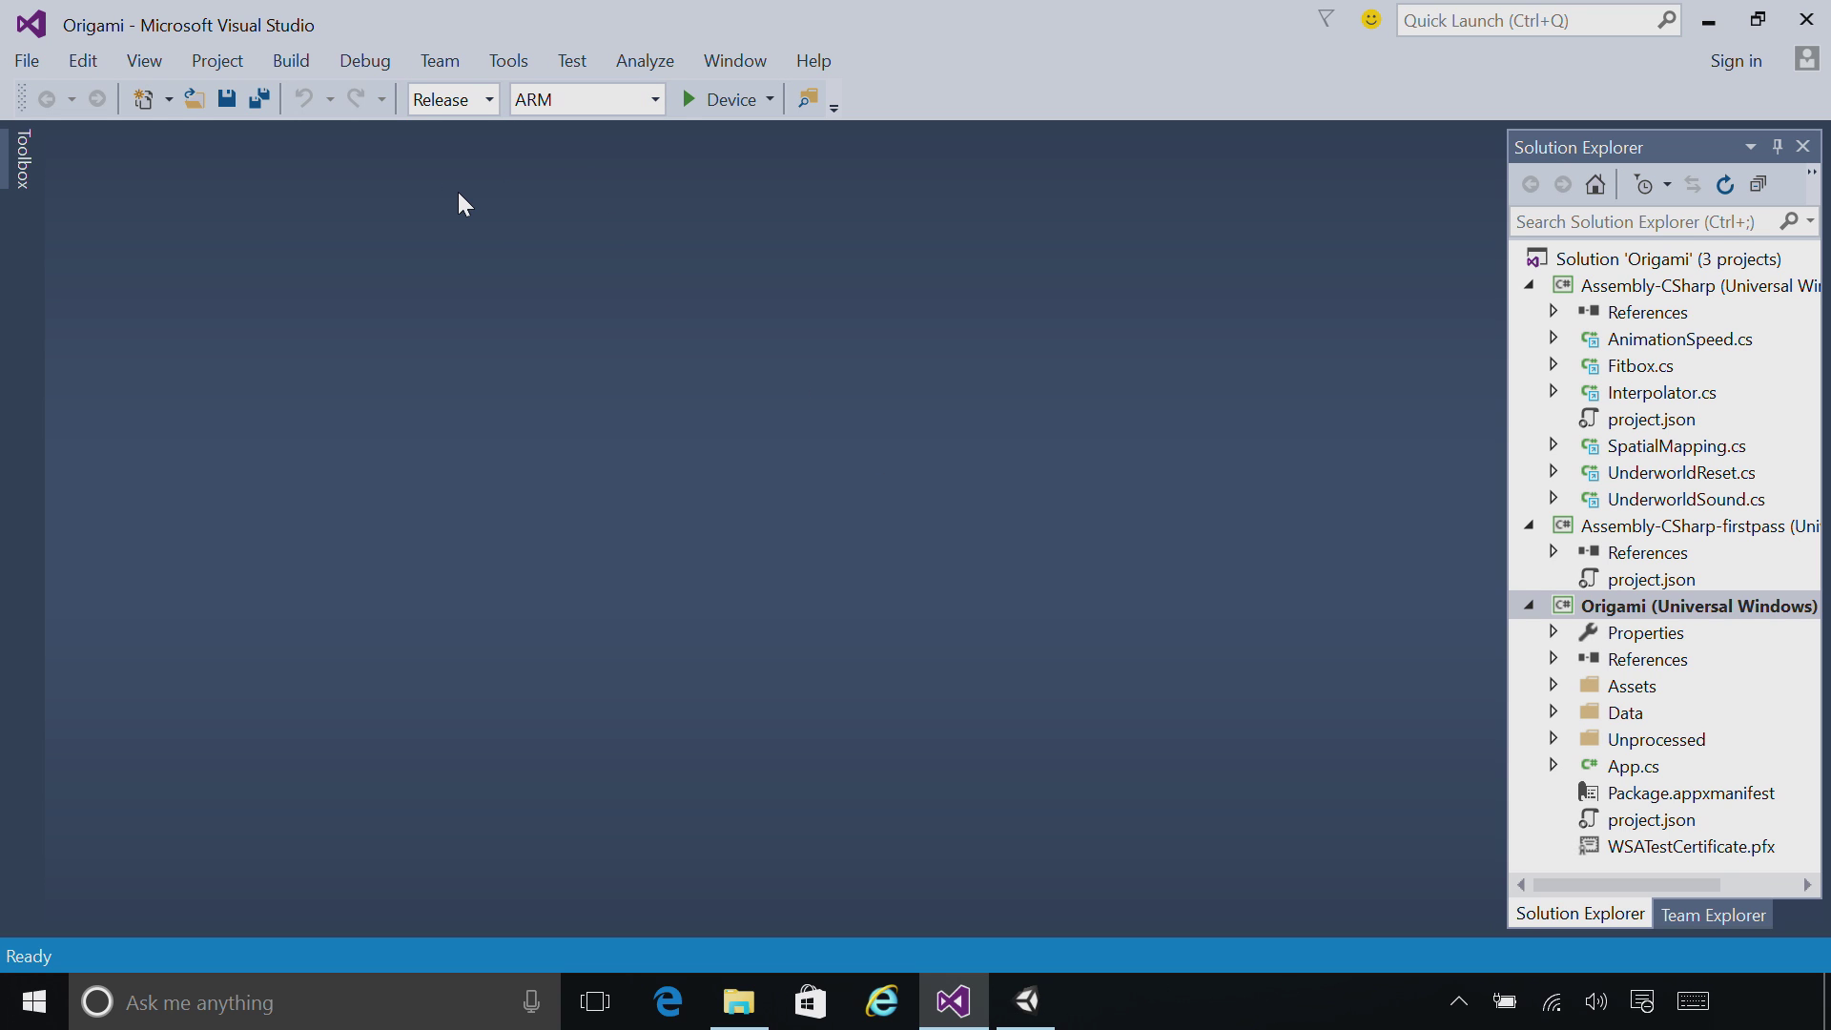
pyautogui.click(652, 101)
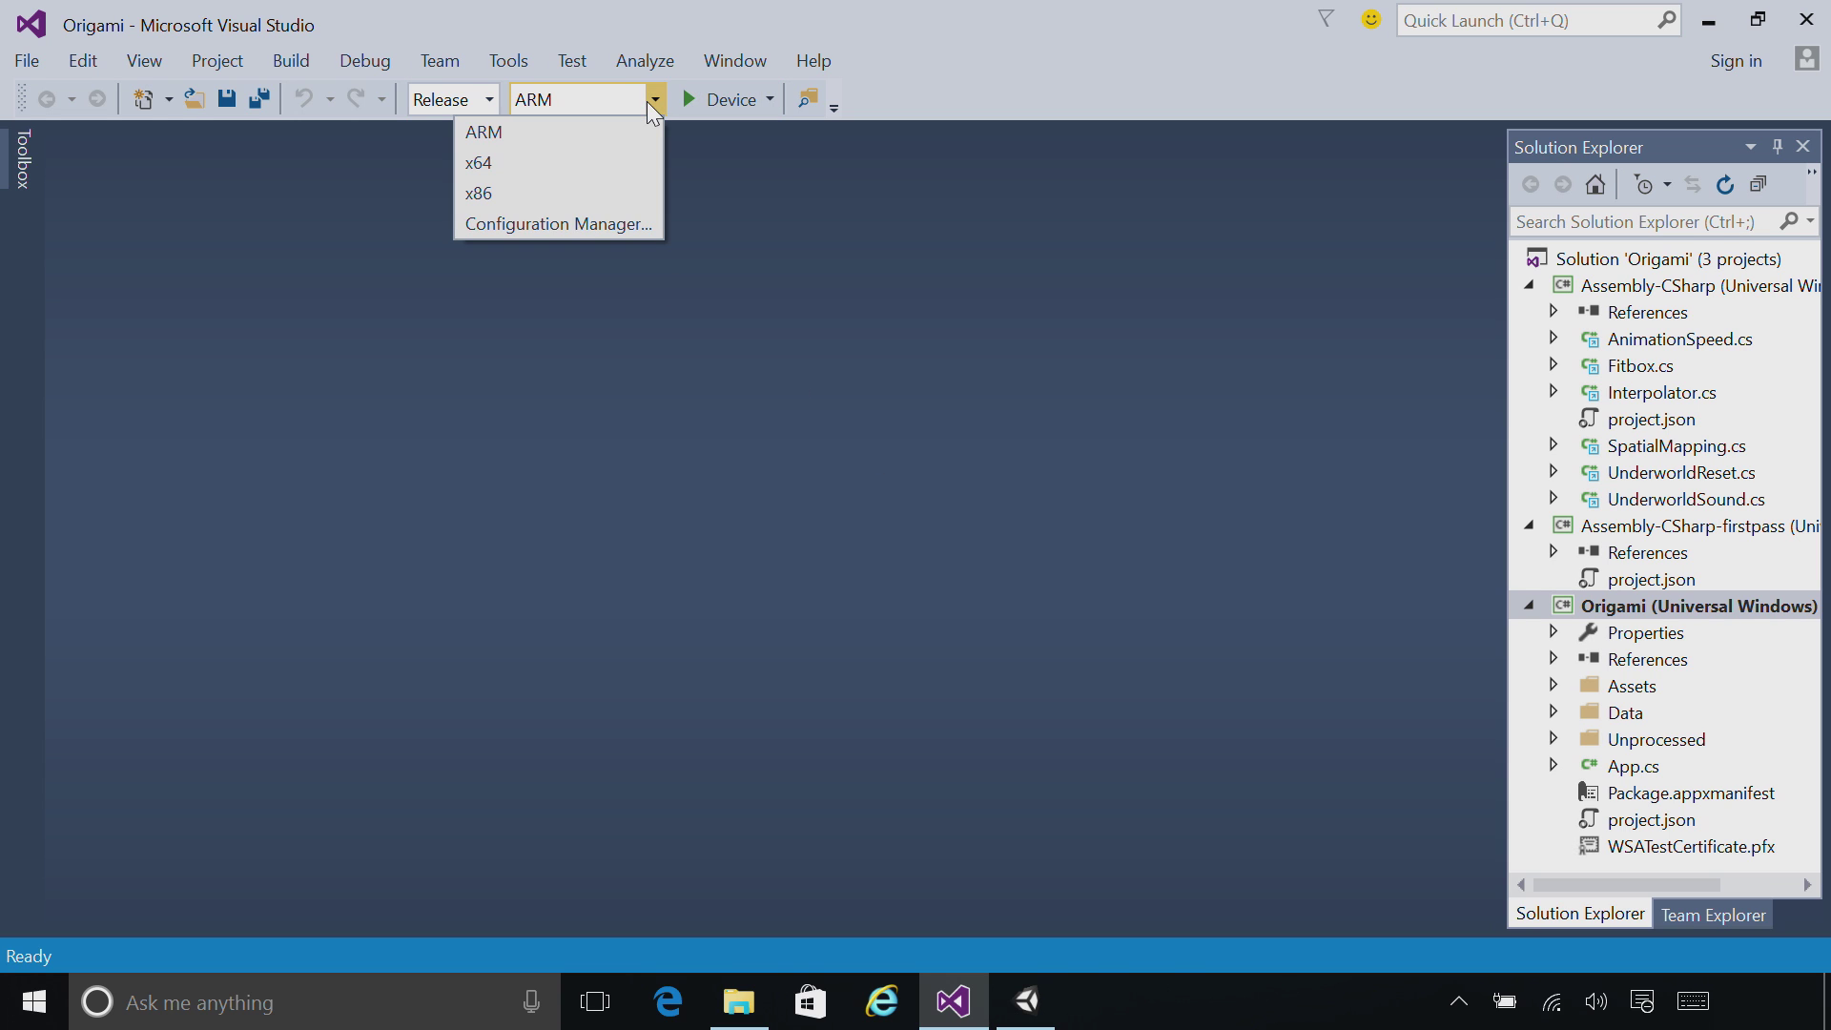
pyautogui.click(612, 183)
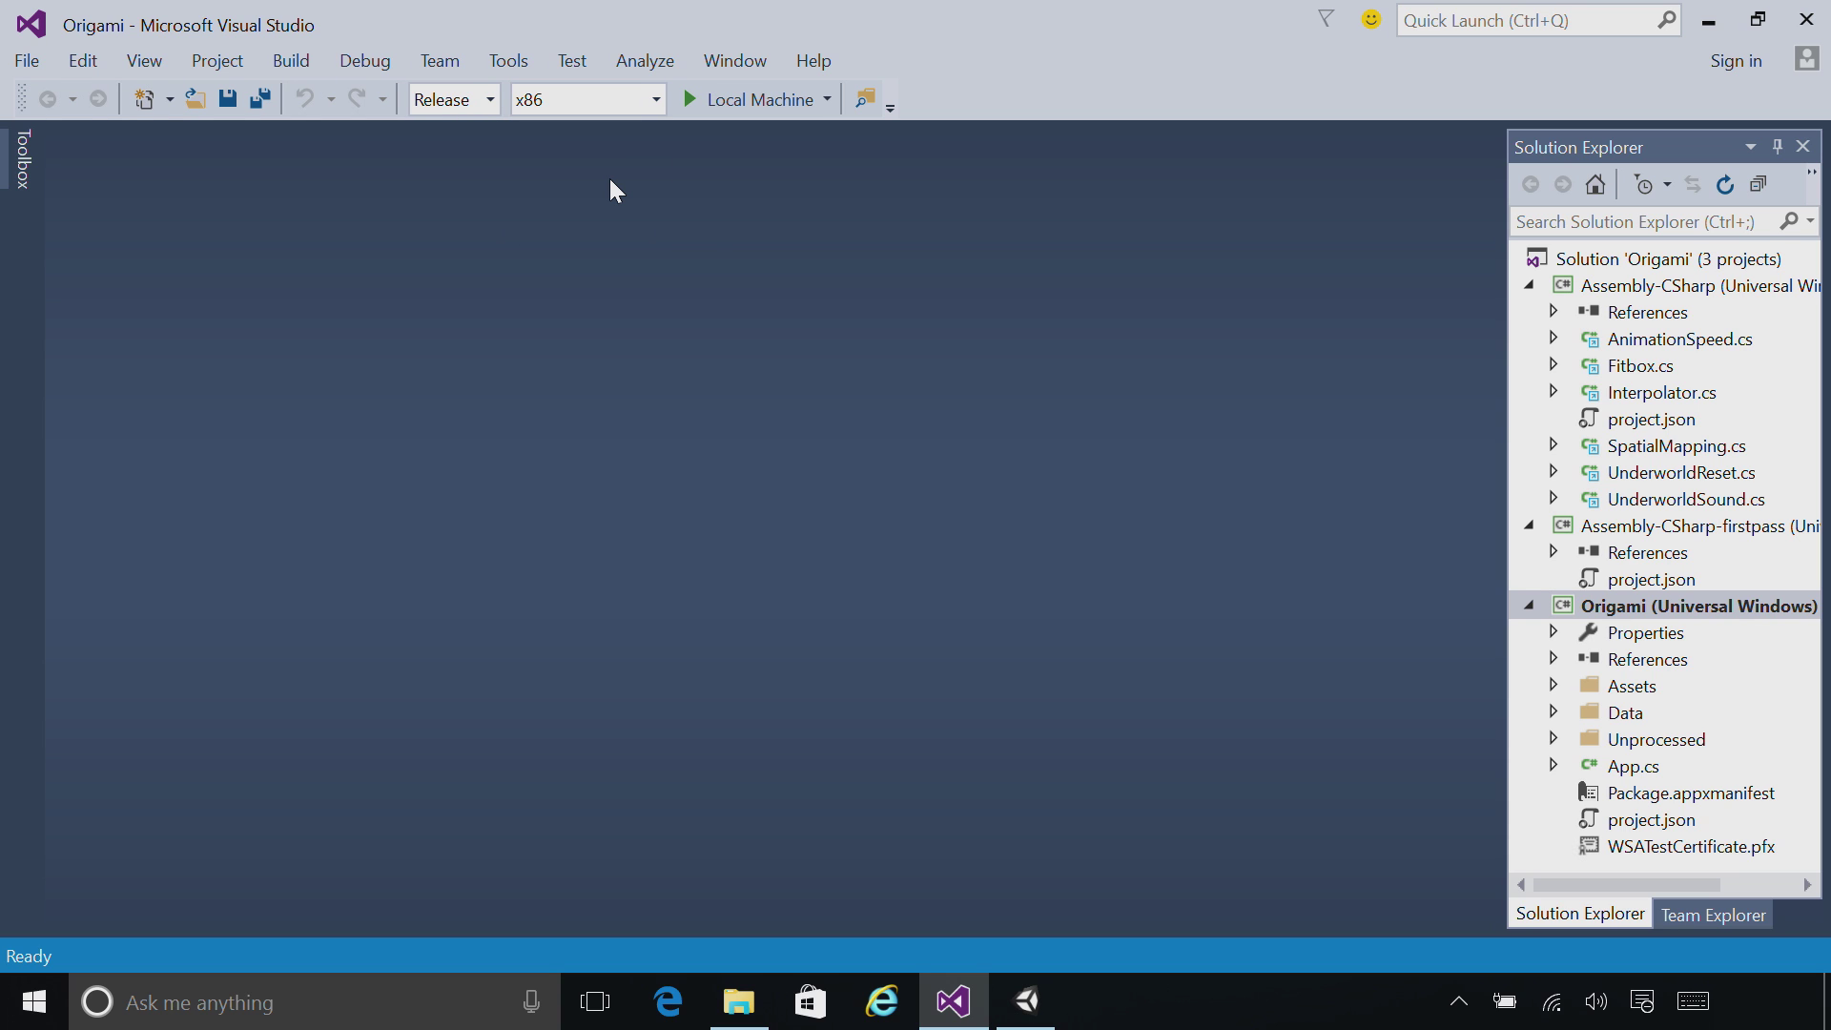
# - Set the deployment target to a remote machine at address 127.0.0.1 and start running the Origami app on it
pyautogui.click(827, 100)
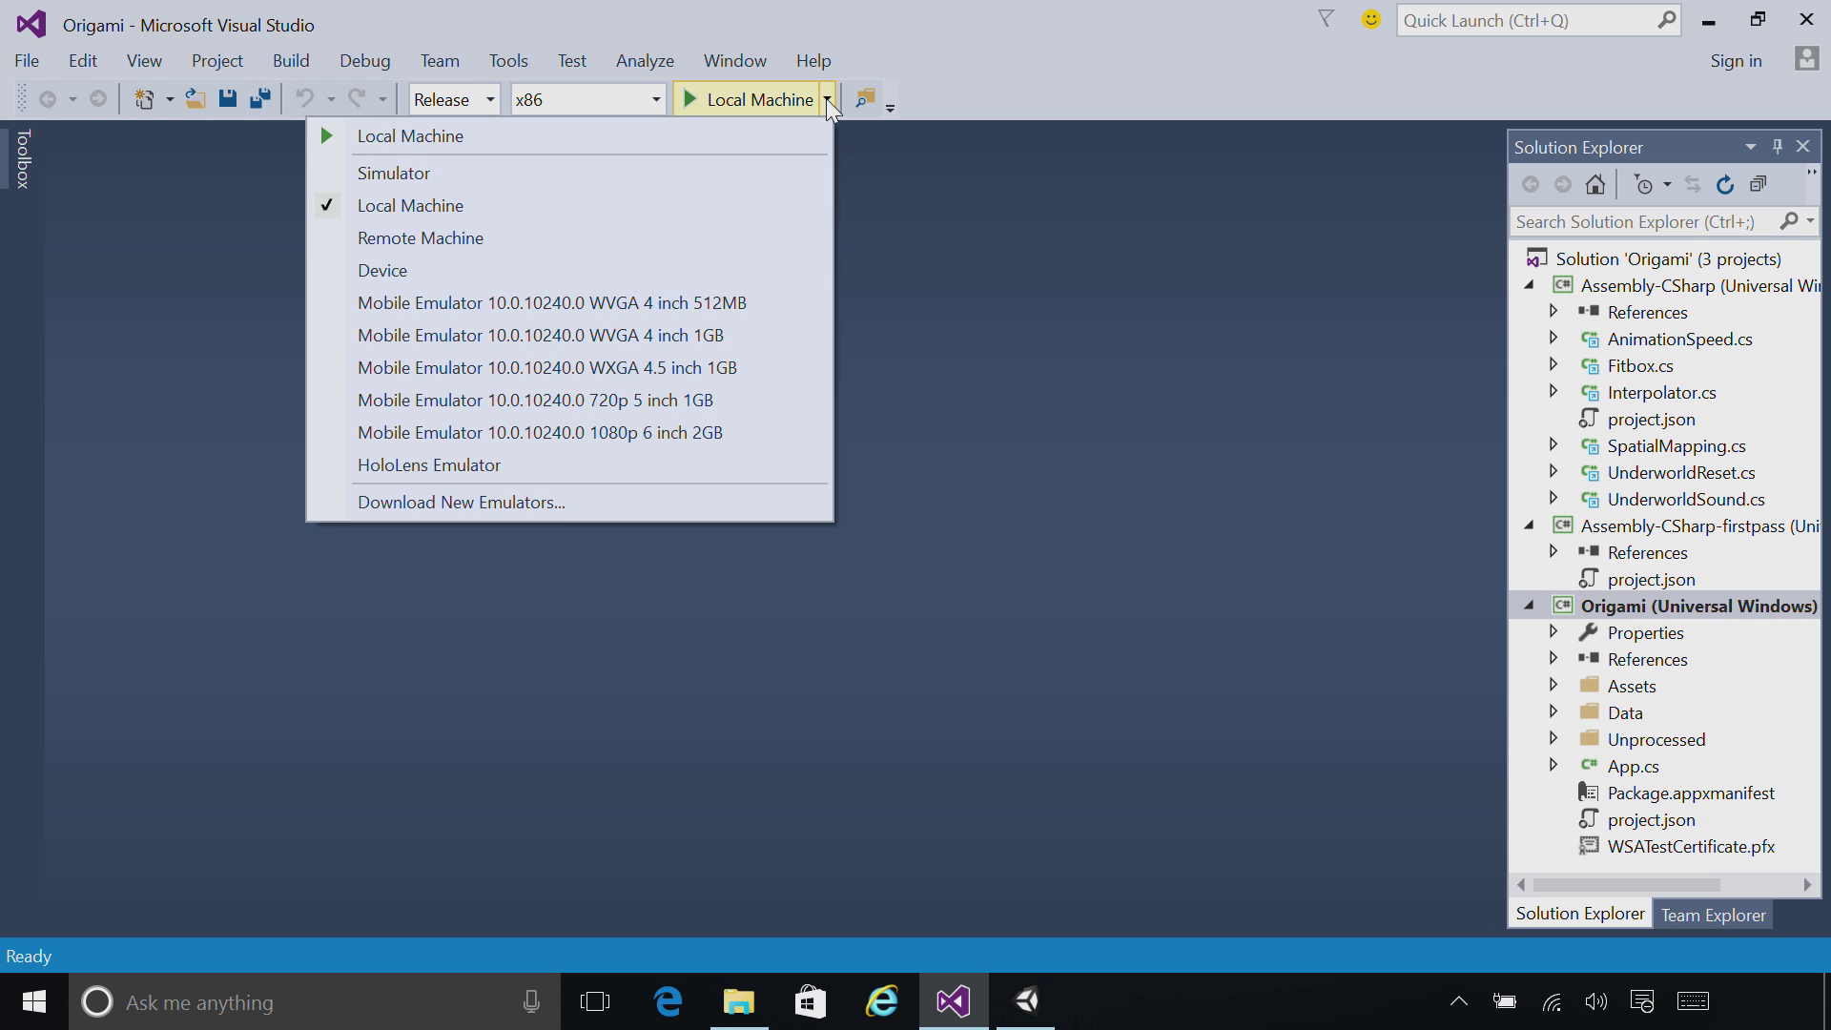
pyautogui.click(715, 242)
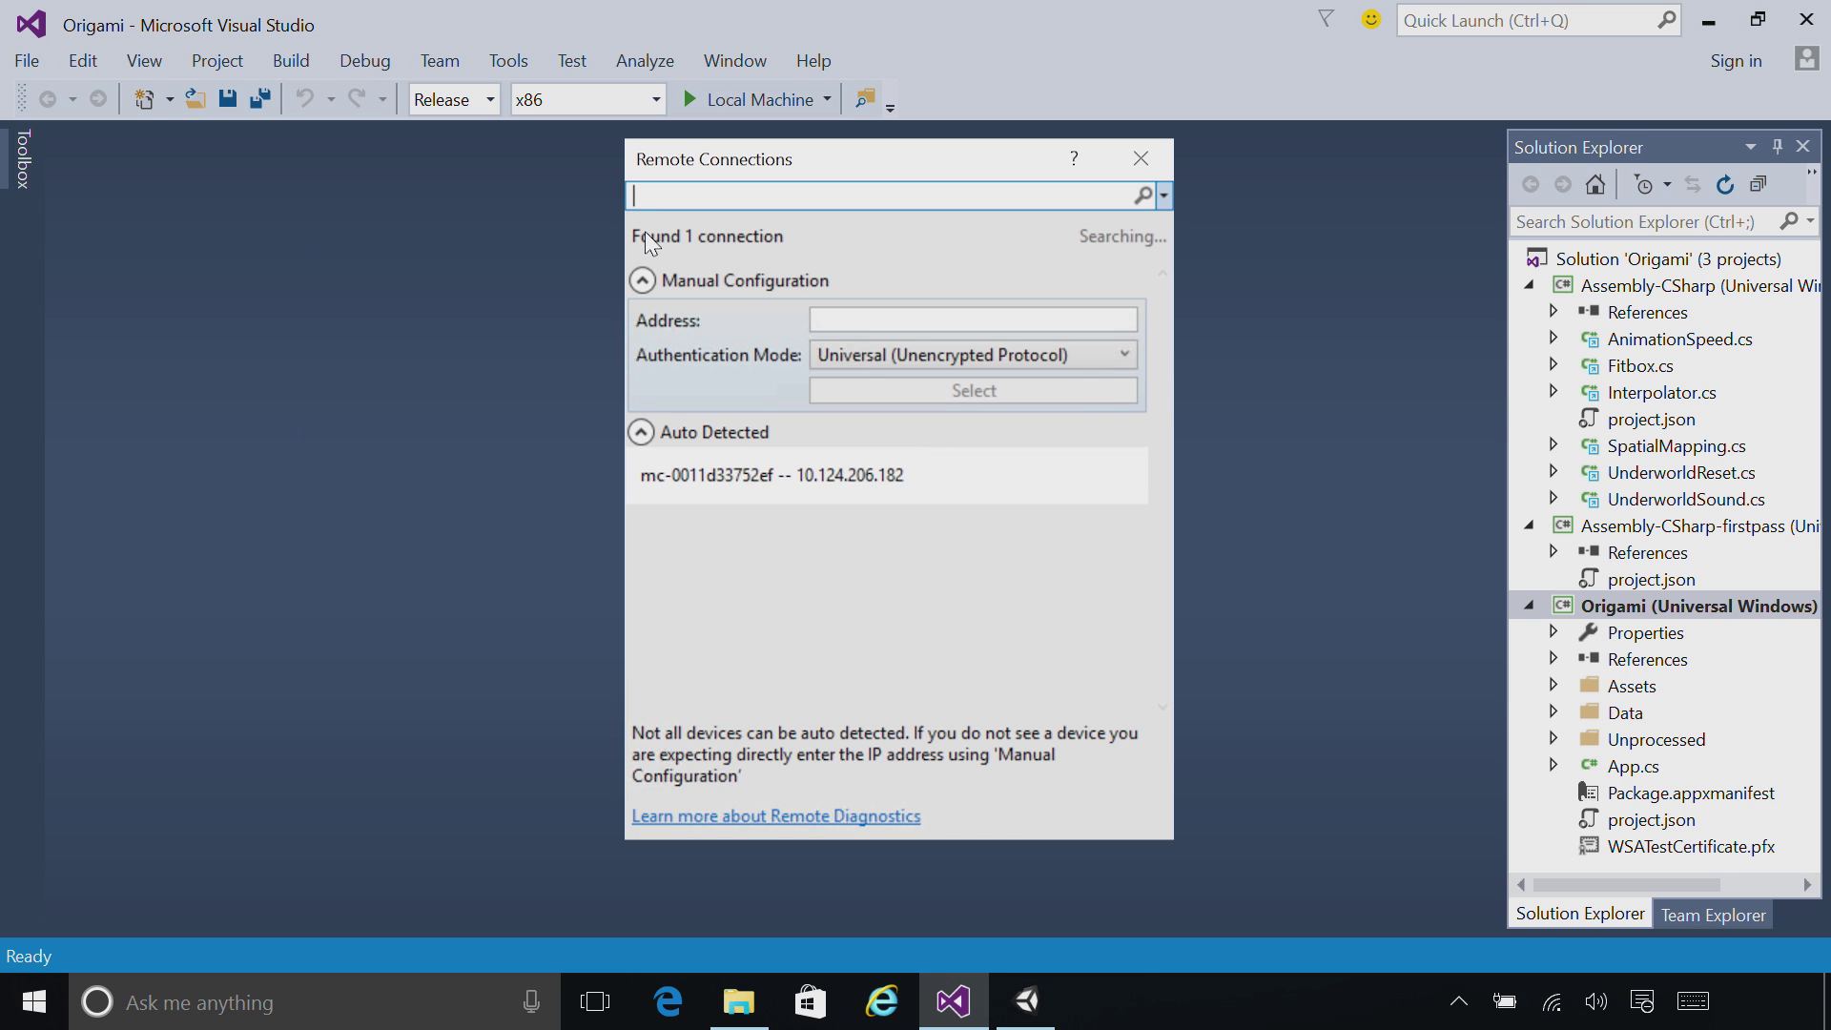
pyautogui.click(900, 318)
pyautogui.write('12')
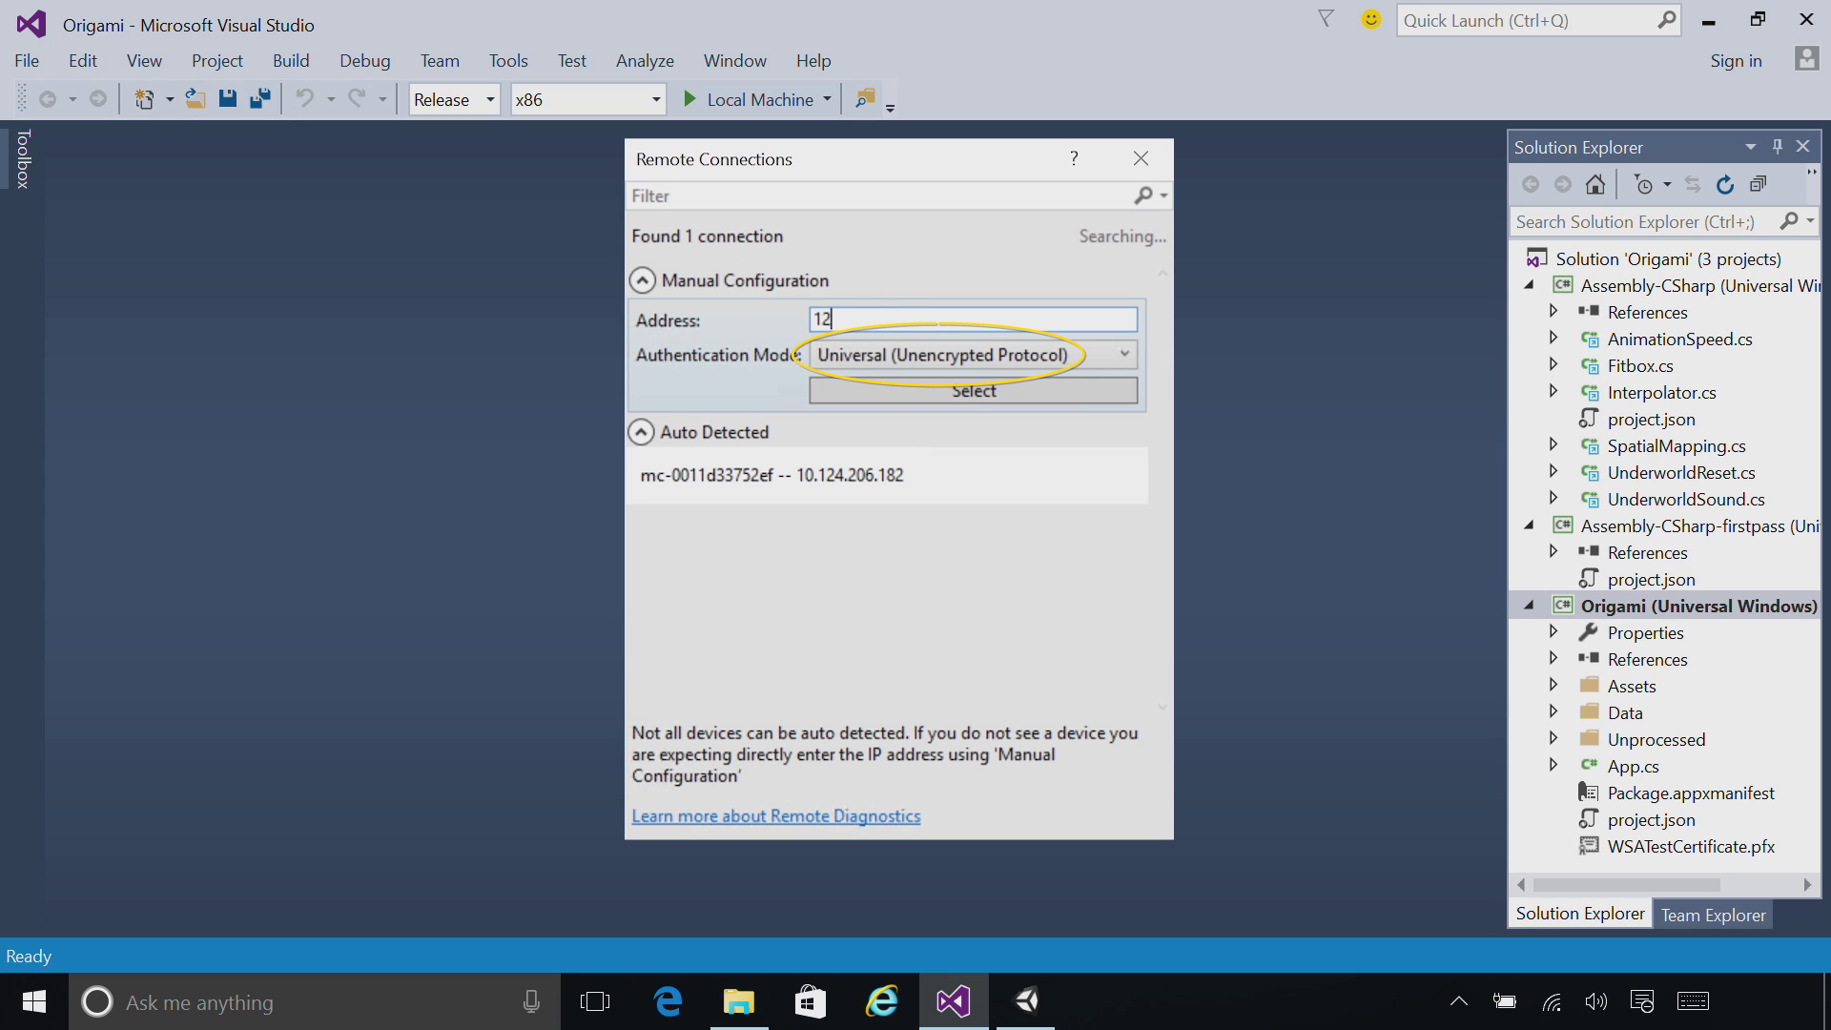
pyautogui.write('7.0.0.1')
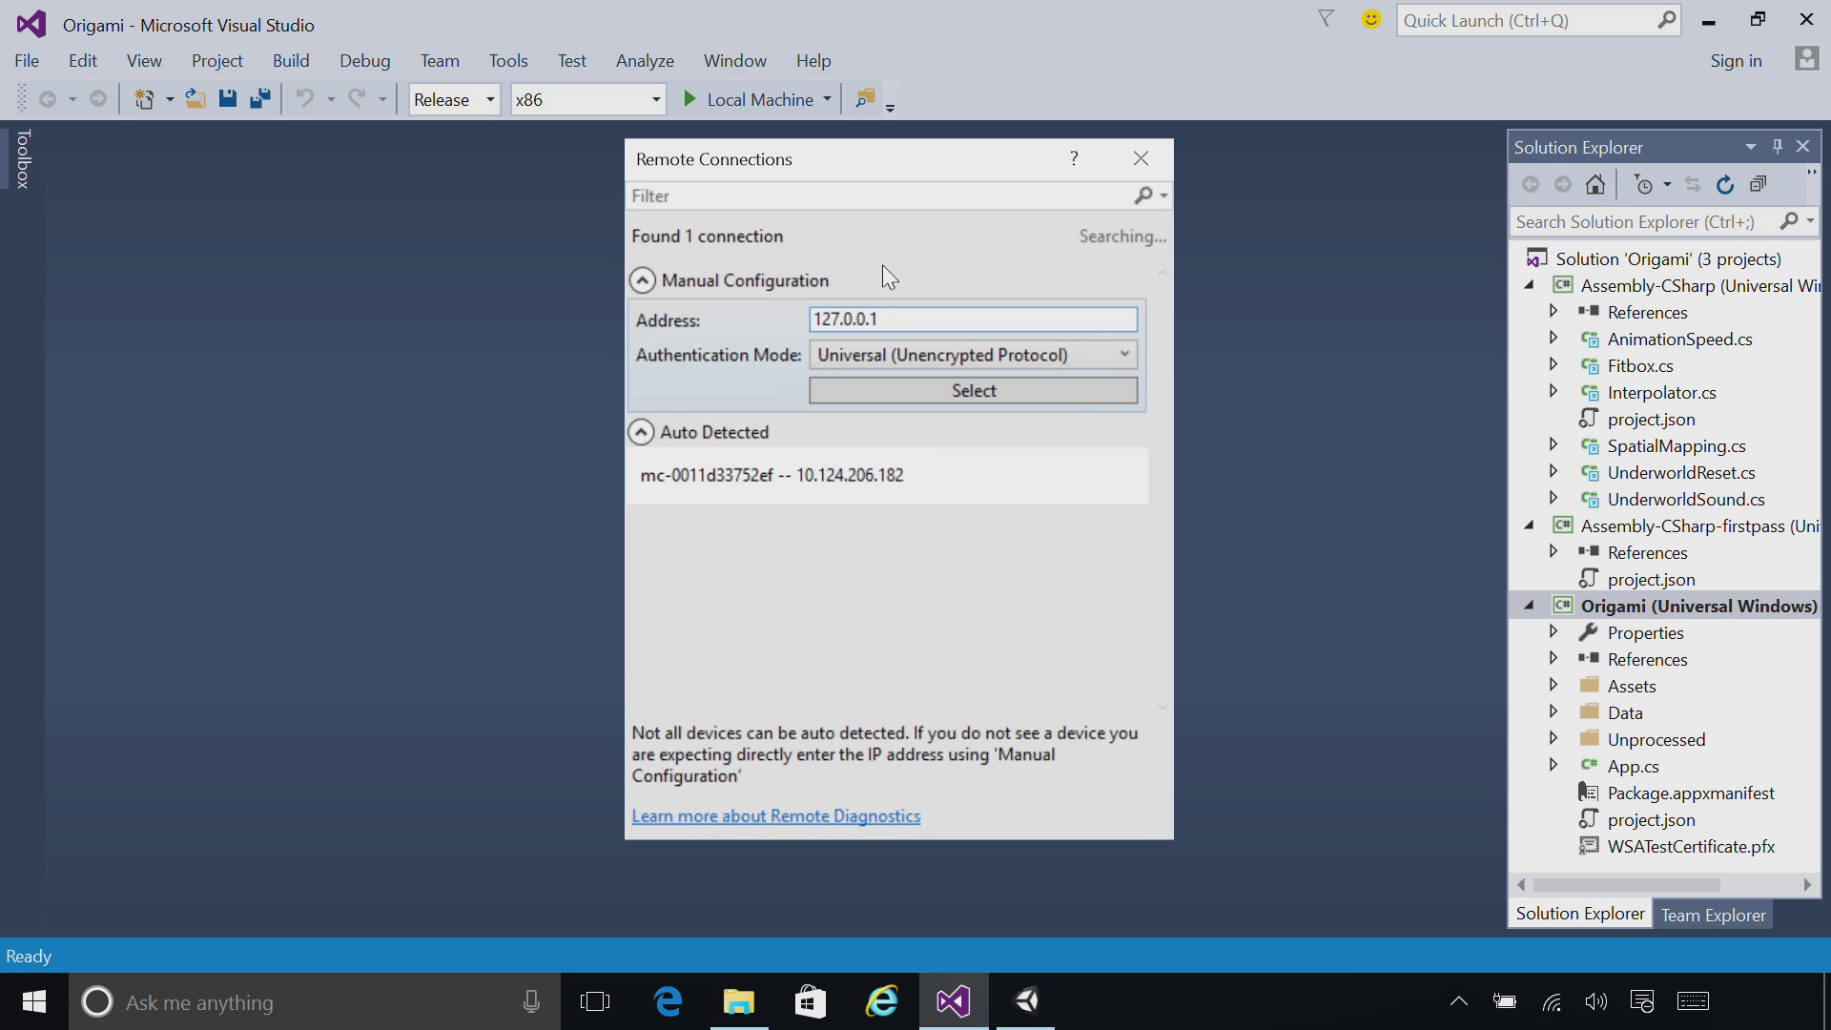
pyautogui.click(975, 393)
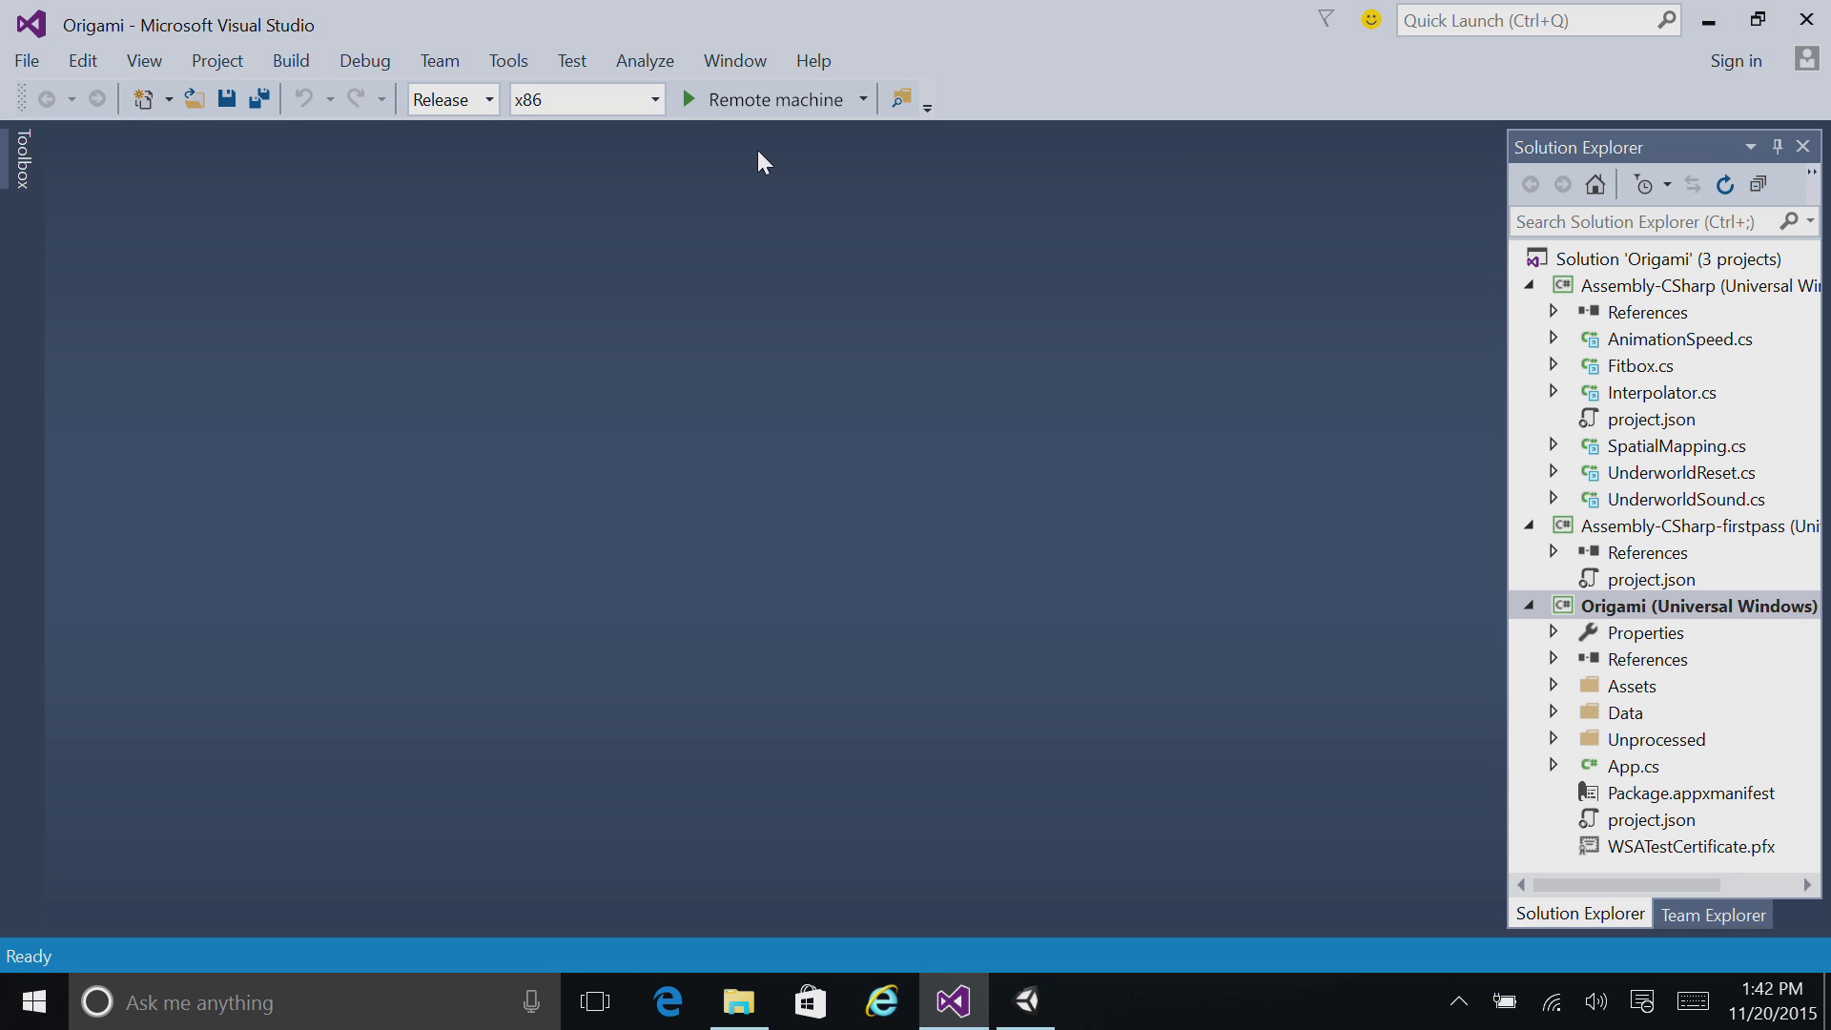
pyautogui.click(769, 99)
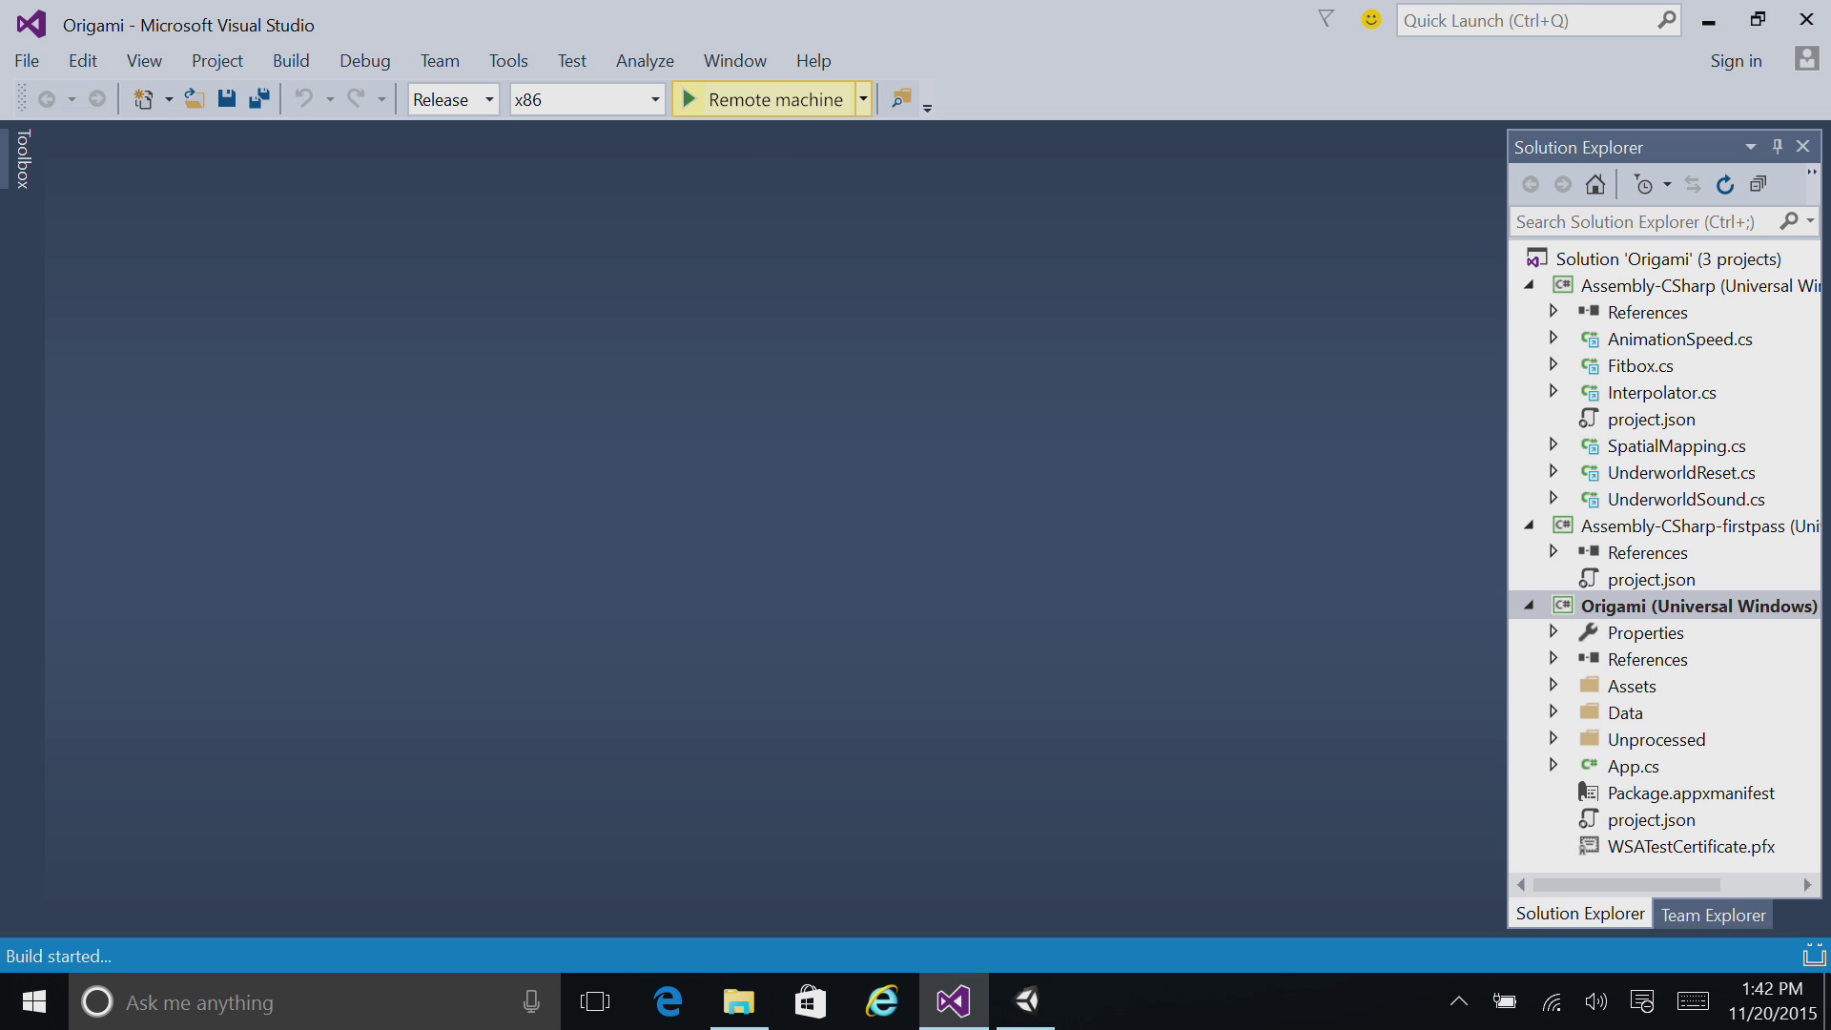